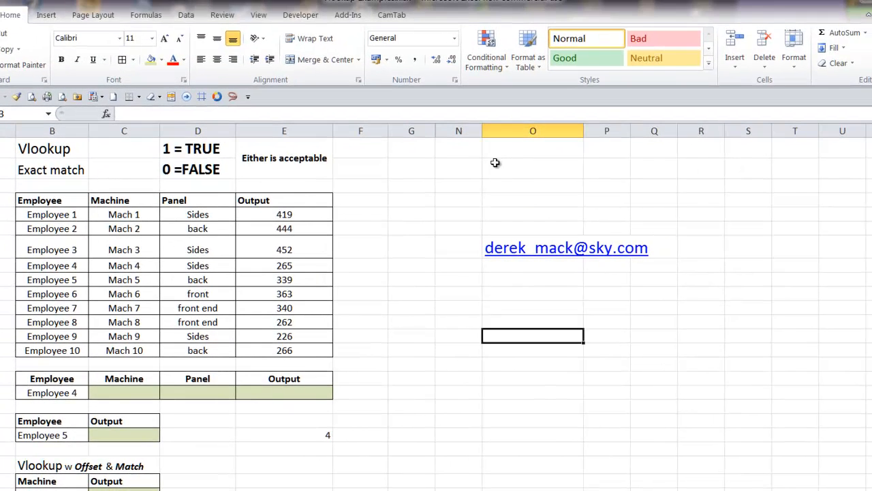
{"action": "left_click", "coordinate": [496, 164]}
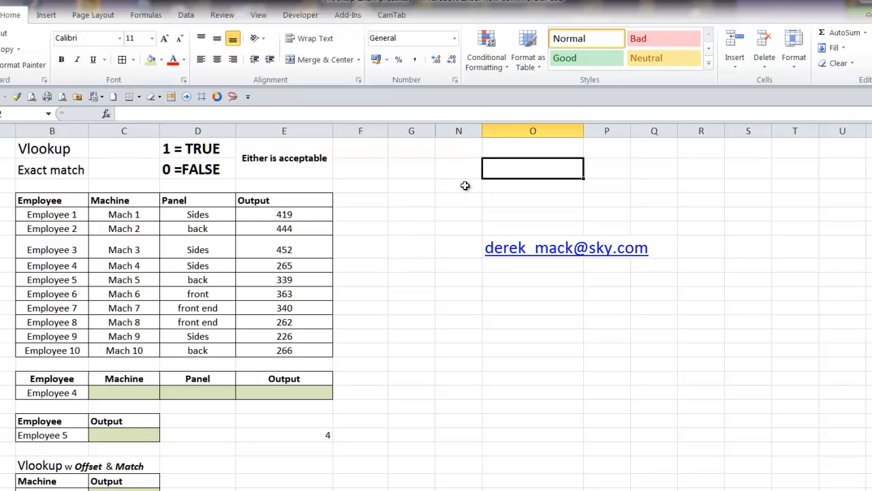
{"action": "left_click_drag", "start_coordinate": [456, 185], "coordinate": [497, 289]}
{"action": "left_click", "coordinate": [493, 305]}
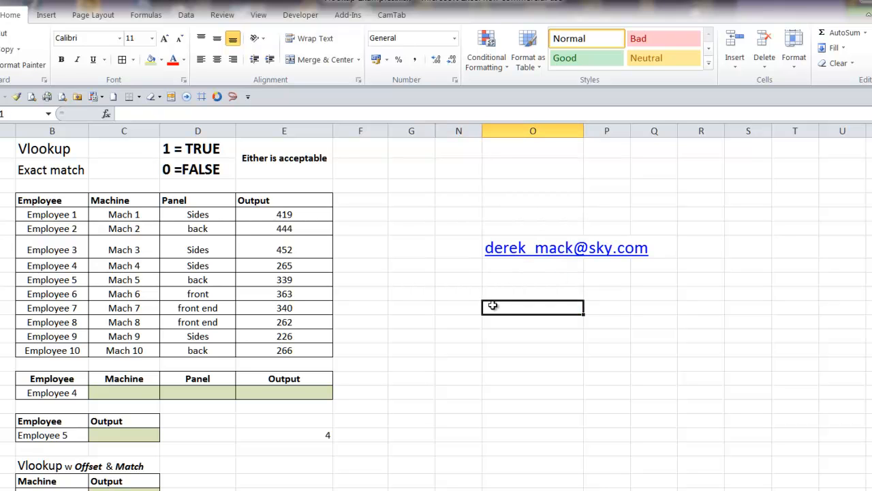
{"action": "left_click", "coordinate": [517, 280]}
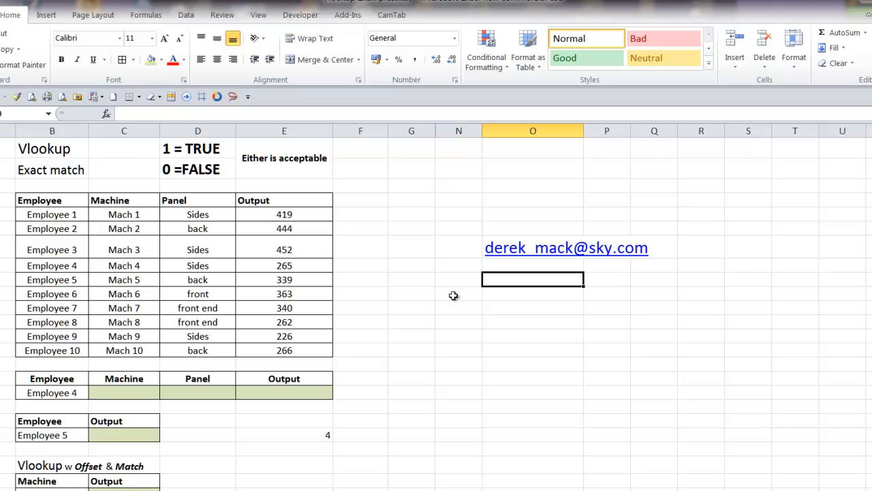
{"action": "left_click", "coordinate": [420, 177]}
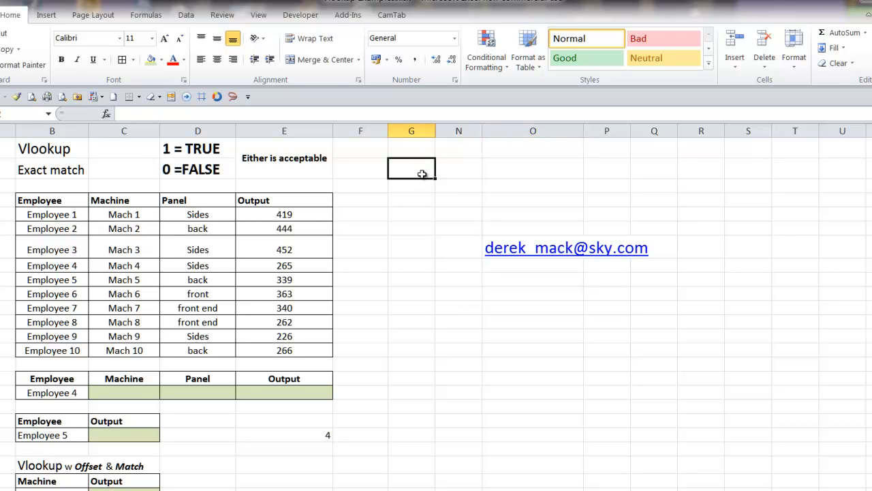
{"action": "left_click", "coordinate": [40, 154]}
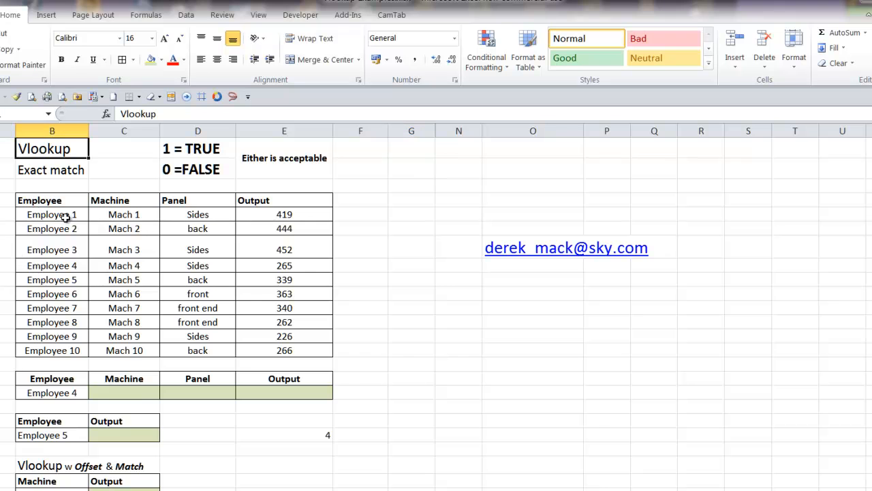
{"action": "left_click", "coordinate": [55, 171]}
{"action": "left_click", "coordinate": [57, 152]}
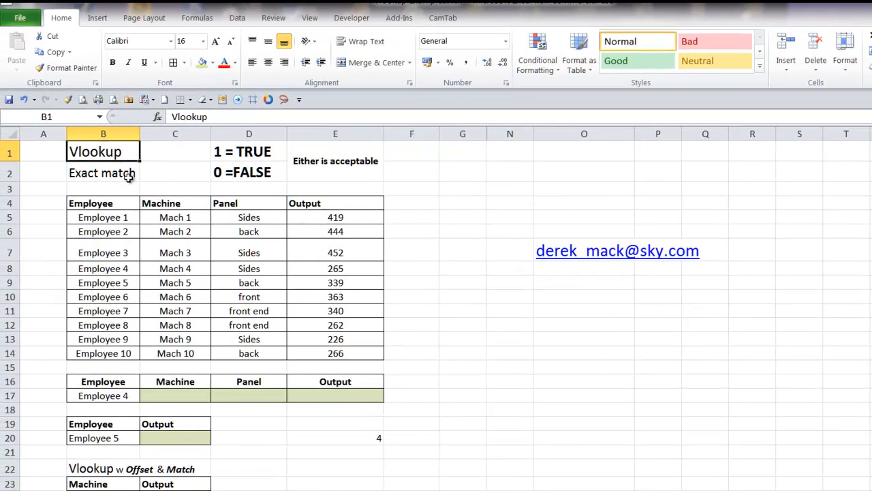
{"action": "left_click", "coordinate": [96, 174]}
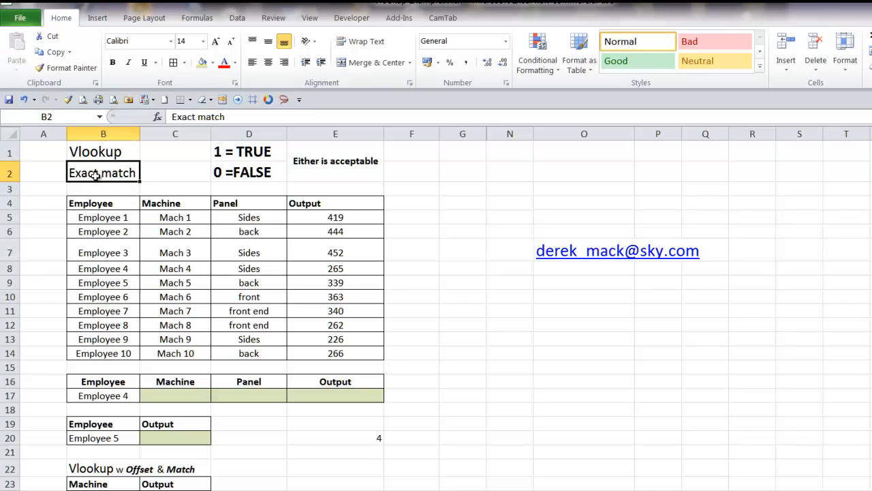
{"action": "left_click", "coordinate": [330, 180]}
{"action": "left_click", "coordinate": [332, 186]}
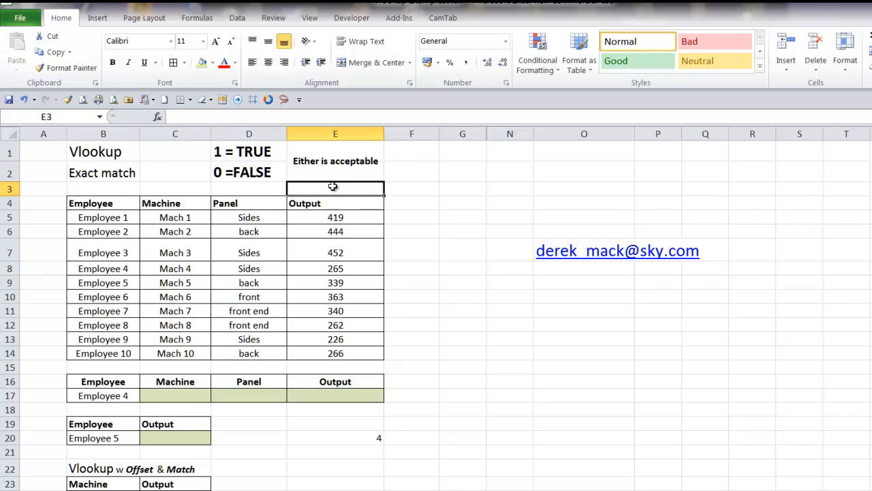
{"action": "left_click", "coordinate": [410, 167]}
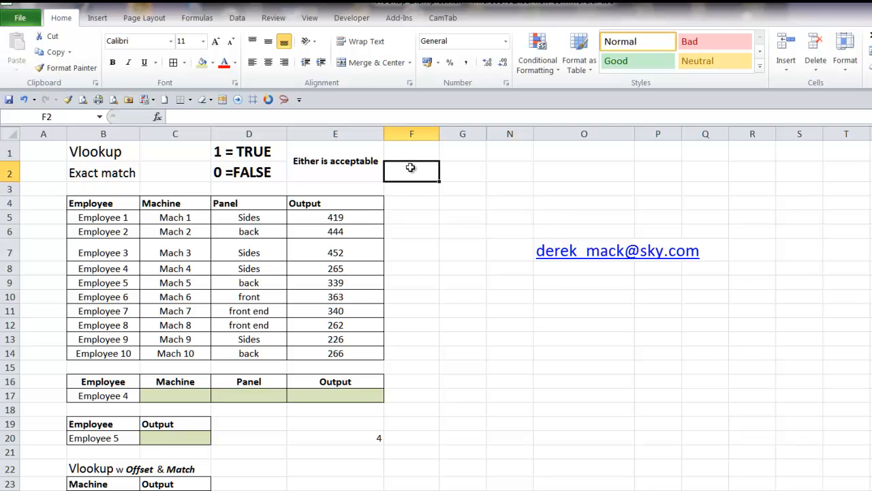
{"action": "type", "text": "=vlo"}
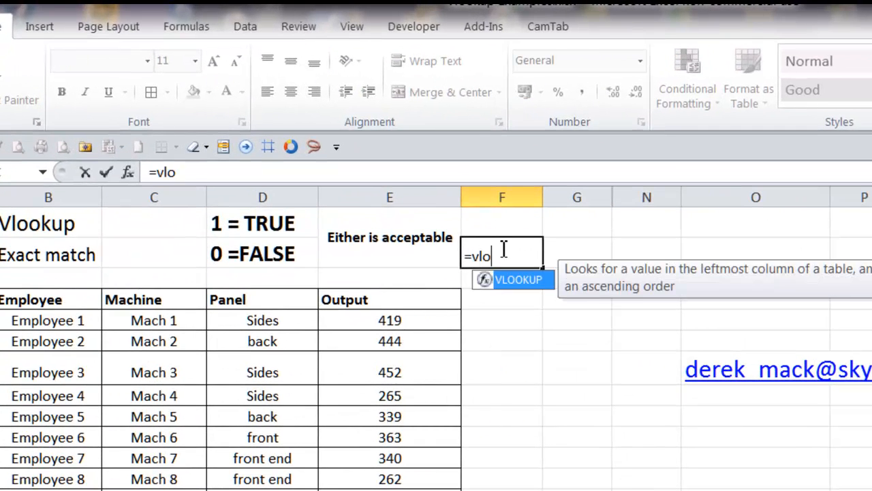
{"action": "type", "text": "okup"}
{"action": "key", "text": "Tab"}
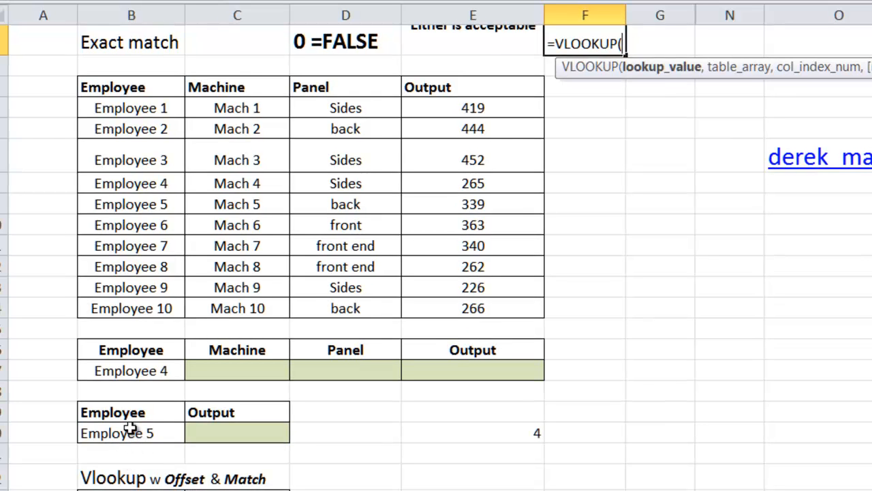
{"action": "type", "text": ","}
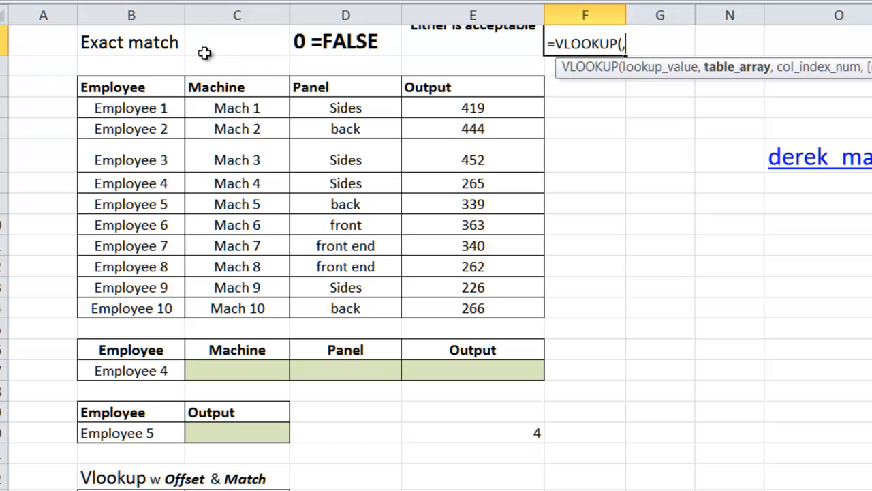
{"action": "key", "text": "F3"}
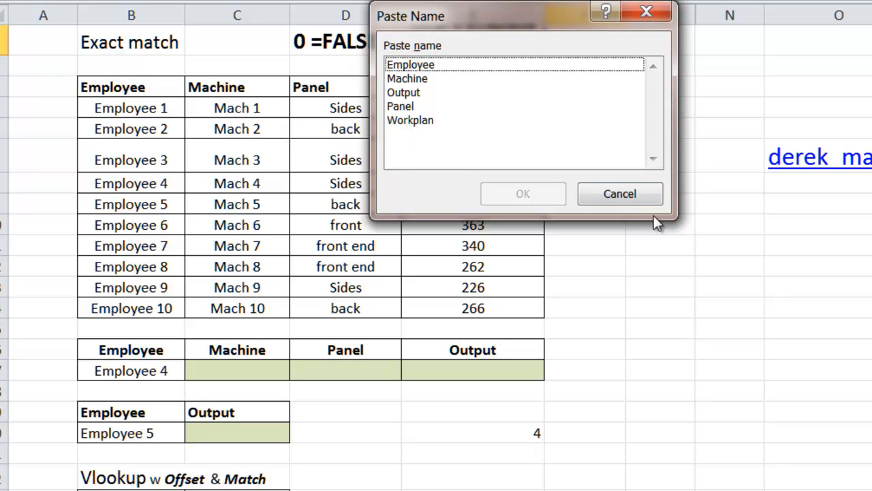
{"action": "left_click", "coordinate": [651, 195]}
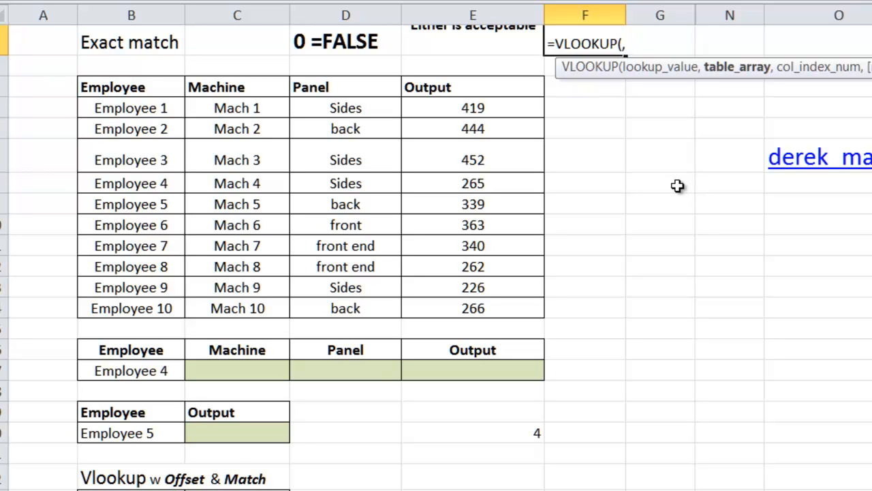
{"action": "type", "text": ","}
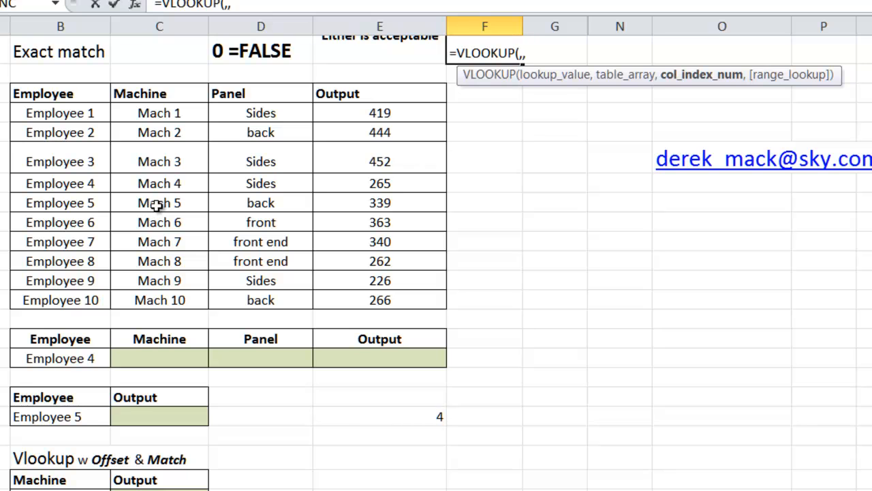
{"action": "type", "text": ","}
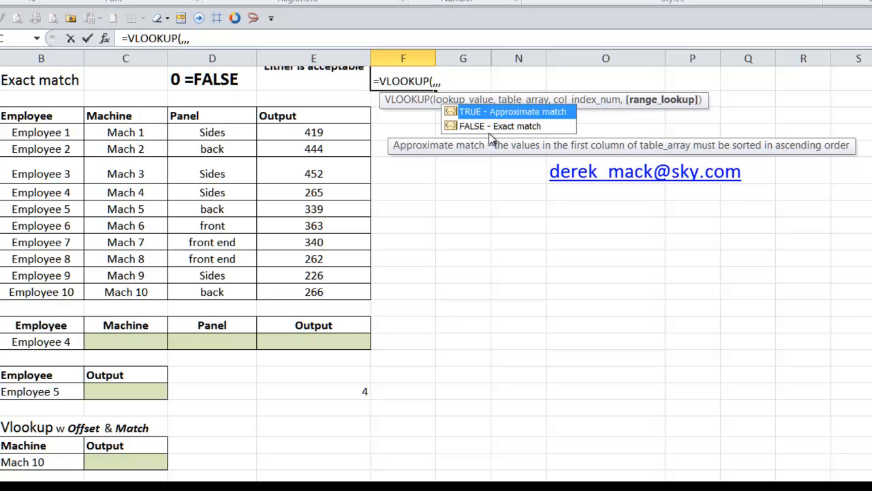
{"action": "scroll", "coordinate": [510, 171], "scroll_direction": "up", "scroll_amount": 1}
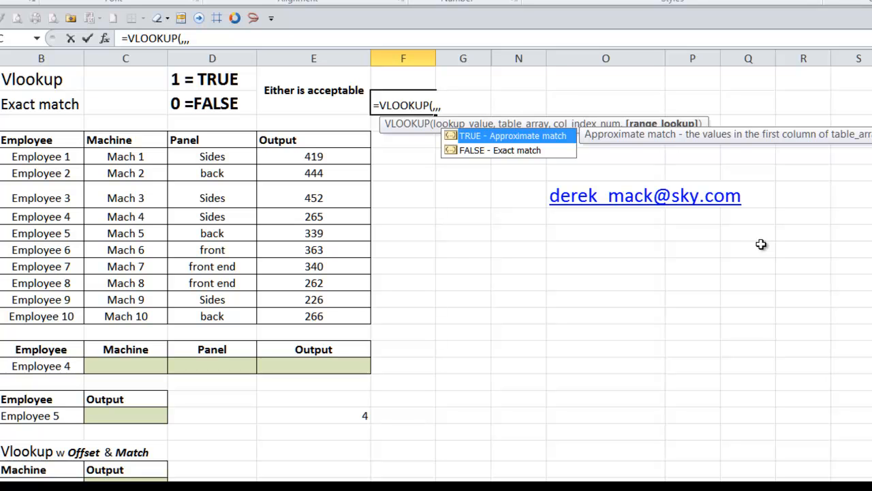
{"action": "key", "text": "Escape"}
{"action": "key", "text": "Escape"}
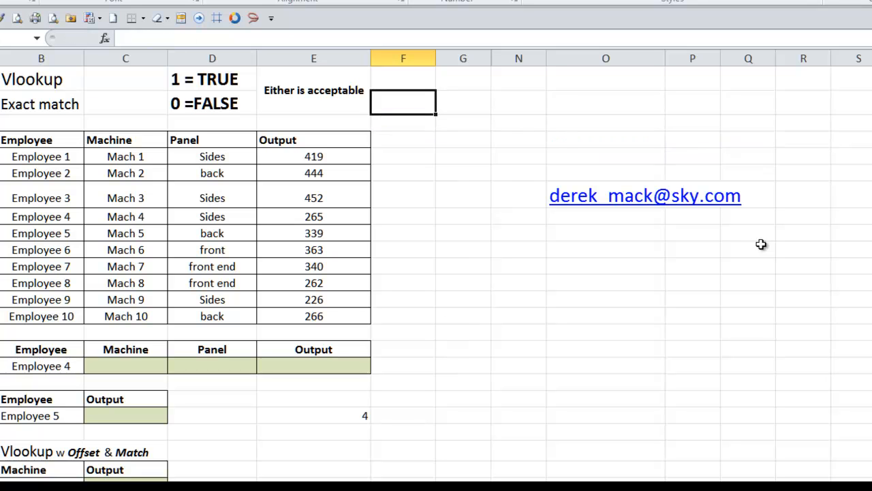
Examine the Employee 4 lookup table in B16:E17, including its empty Machine, Panel and Output cells
{"action": "scroll", "coordinate": [201, 365], "scroll_direction": "down", "scroll_amount": 2}
{"action": "scroll", "coordinate": [205, 365], "scroll_direction": "up", "scroll_amount": 2}
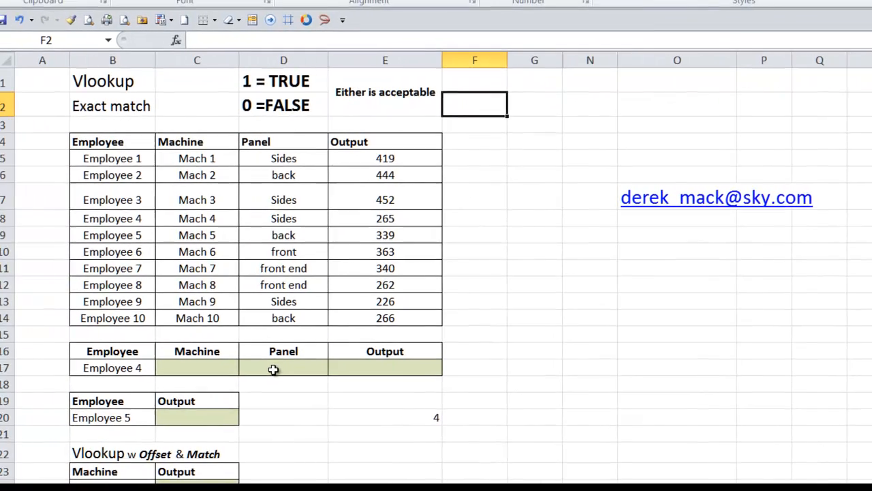
{"action": "scroll", "coordinate": [268, 369], "scroll_direction": "down", "scroll_amount": 2}
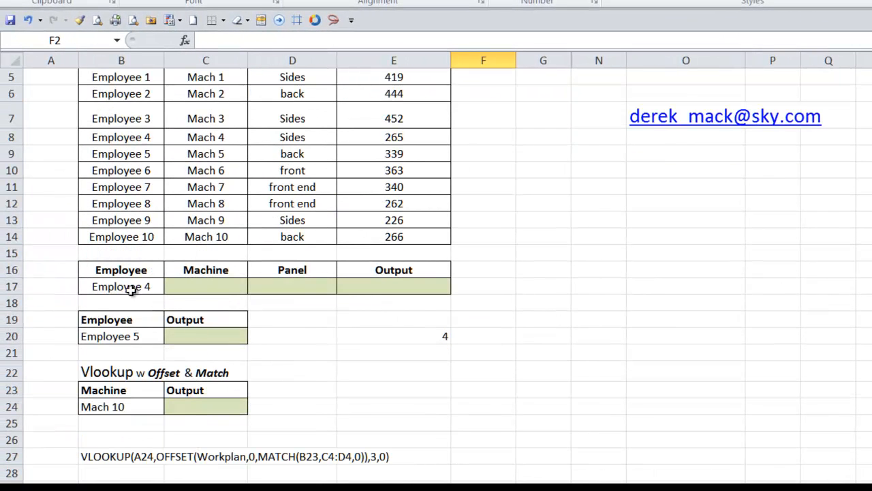
{"action": "left_click", "coordinate": [126, 287]}
{"action": "left_click", "coordinate": [201, 285]}
{"action": "left_click", "coordinate": [296, 287]}
{"action": "left_click", "coordinate": [394, 287]}
{"action": "left_click", "coordinate": [151, 270]}
{"action": "left_click_drag", "start_coordinate": [151, 270], "coordinate": [368, 286]}
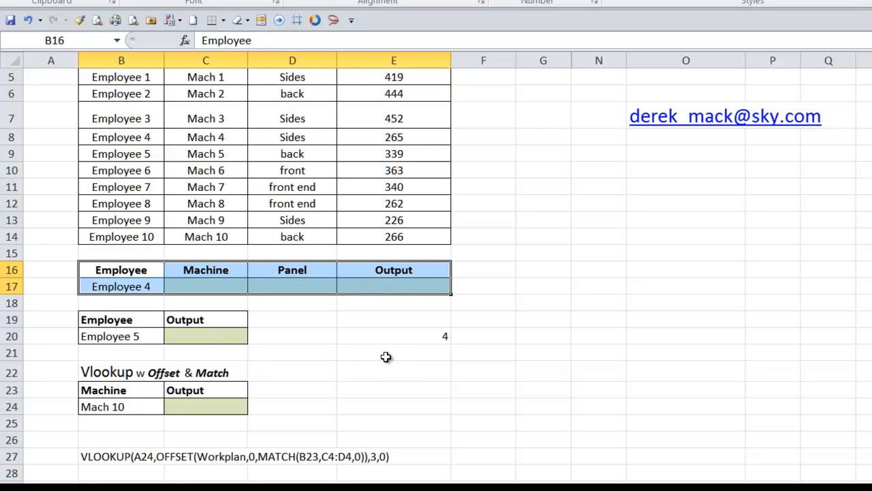
Start a VLOOKUP formula in Machine cell C17 with $B17 as the lookup value, locking only the column
{"action": "scroll", "coordinate": [423, 357], "scroll_direction": "up", "scroll_amount": 1}
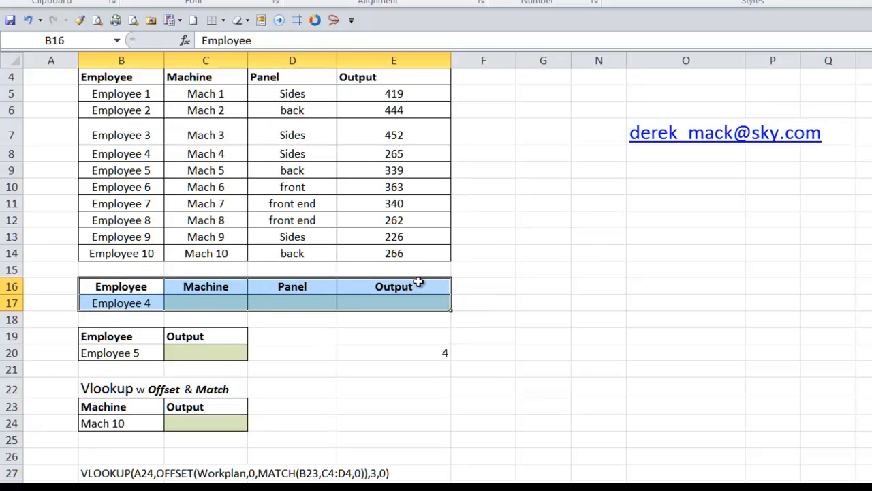
{"action": "scroll", "coordinate": [425, 423], "scroll_direction": "up", "scroll_amount": 1}
{"action": "left_click", "coordinate": [220, 345]}
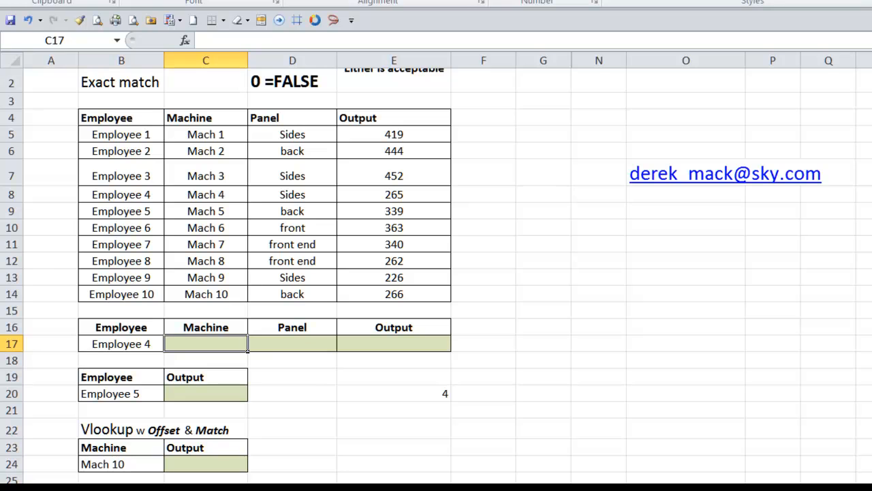
{"action": "type", "text": "=vl"}
{"action": "key", "text": "Tab"}
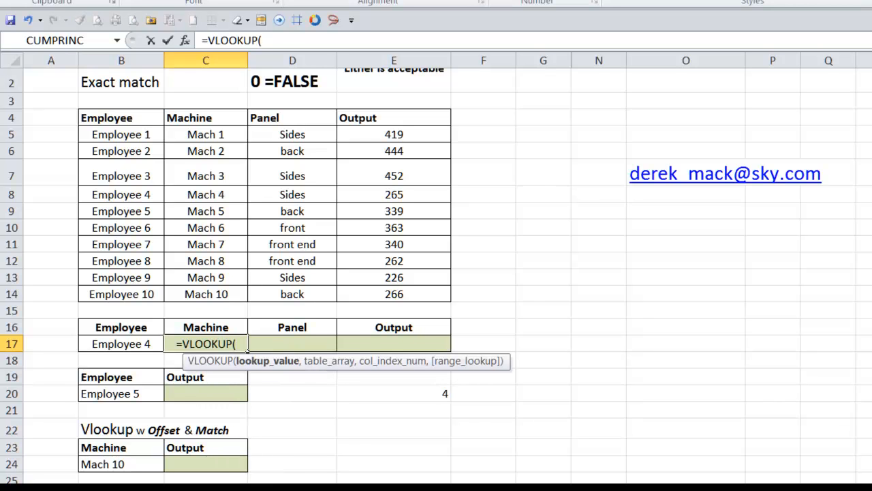
{"action": "left_click", "coordinate": [117, 343]}
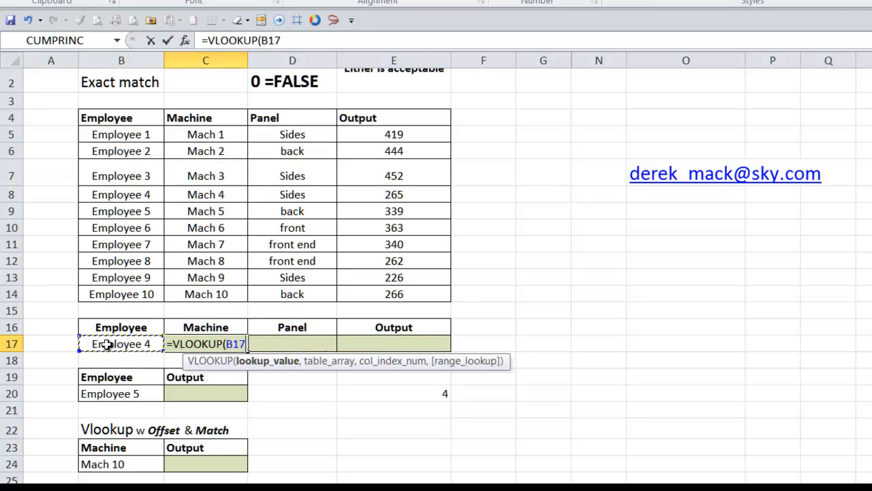
{"action": "key", "text": "F4"}
{"action": "key", "text": "F4"}
{"action": "key", "text": "F4"}
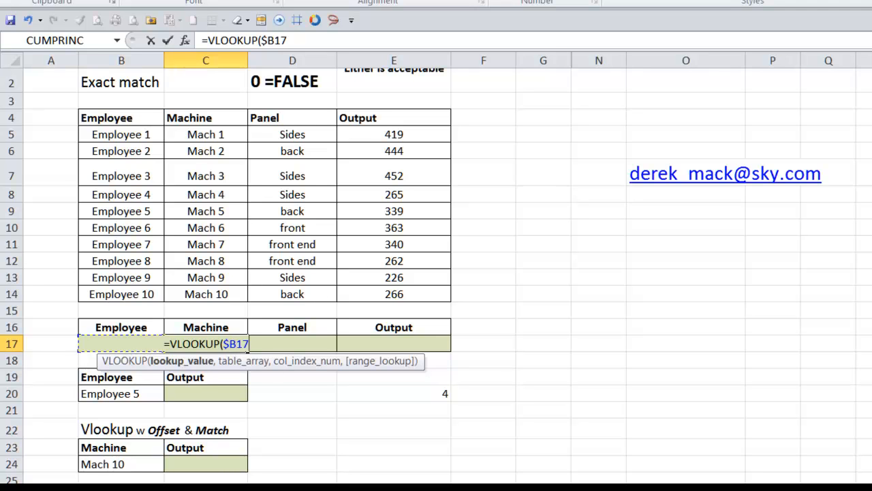
Insert the named range Workplan as the table array of the VLOOKUP in C17
{"action": "type", "text": ","}
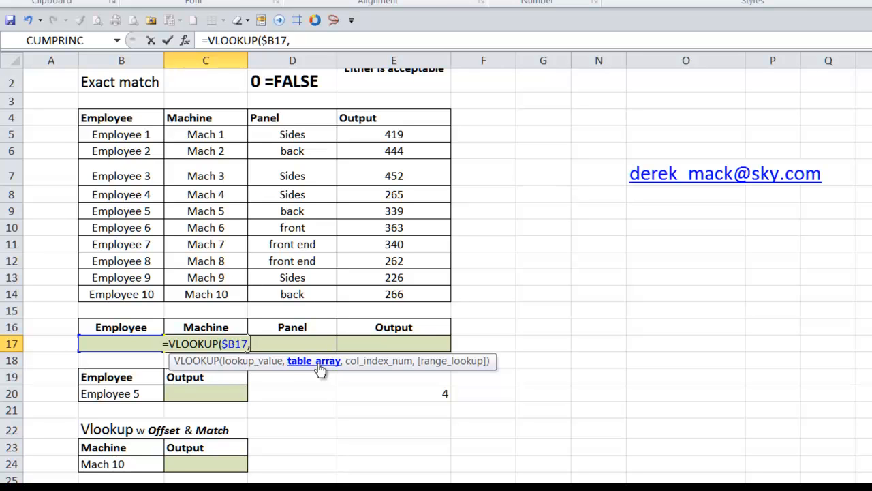
{"action": "key", "text": "F3"}
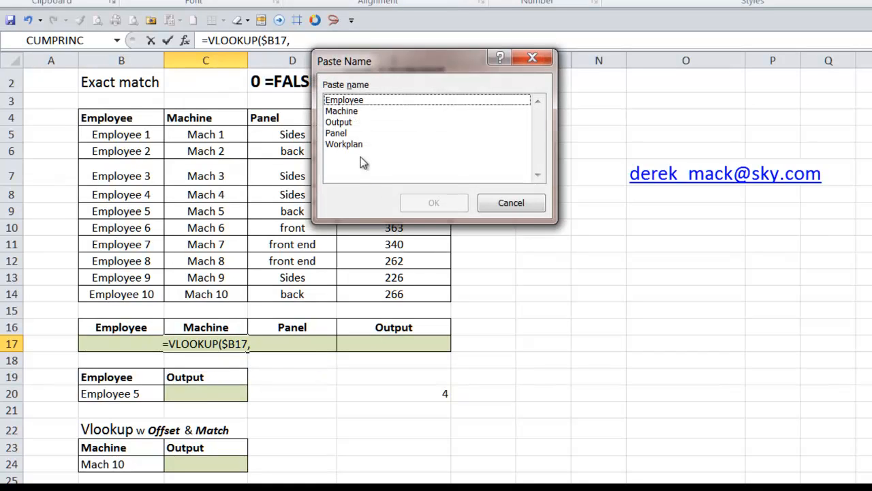
{"action": "left_click", "coordinate": [353, 145]}
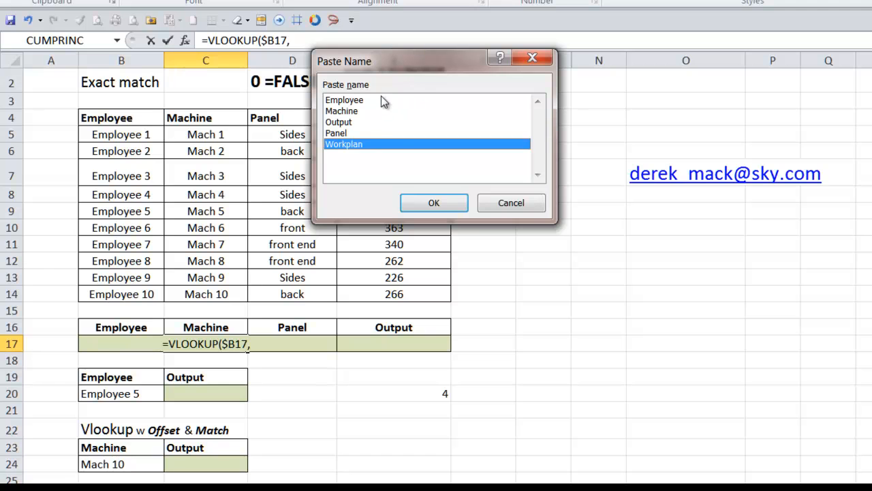
{"action": "left_click", "coordinate": [439, 205]}
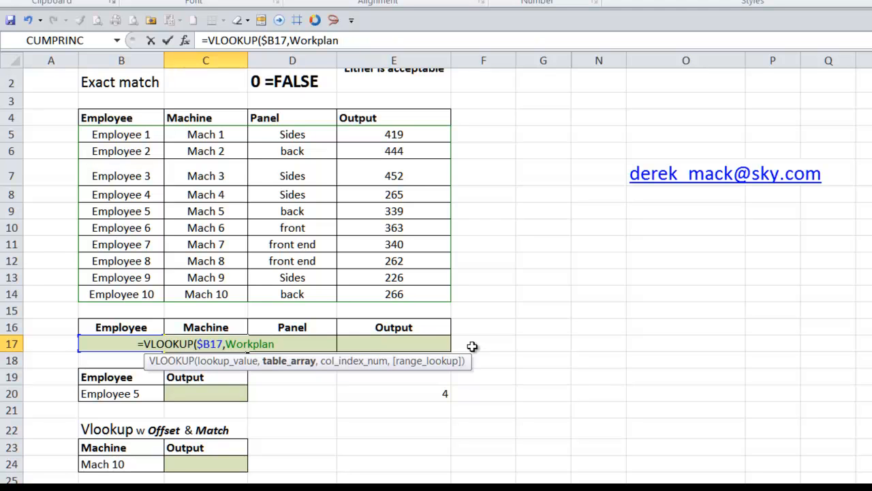
Complete the VLOOKUP in C17 with column index 2 and exact match 0, and check it against the Employee 4 row of the source table
{"action": "type", "text": ","}
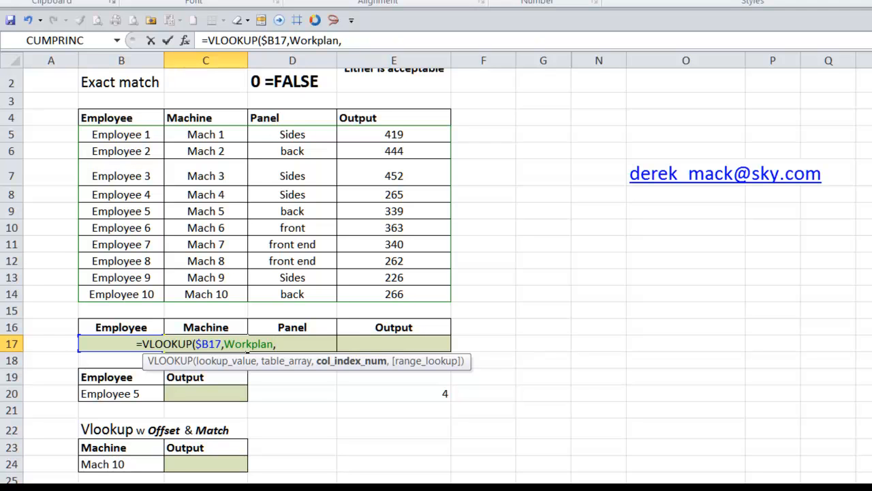
{"action": "type", "text": "2,"}
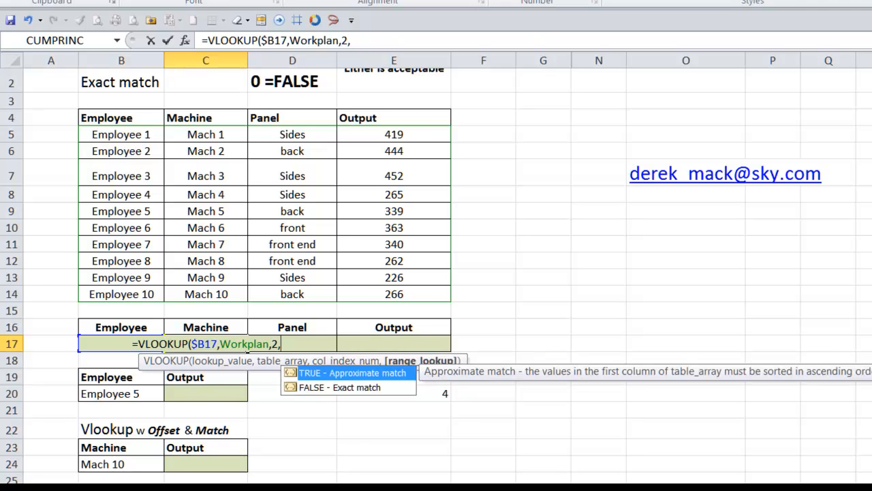
{"action": "scroll", "coordinate": [436, 272], "scroll_direction": "up", "scroll_amount": 1}
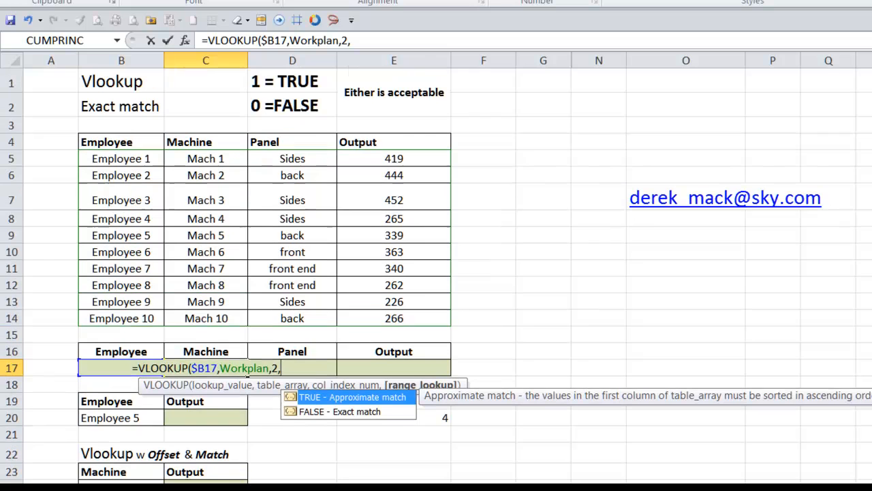
{"action": "left_click", "coordinate": [302, 412]}
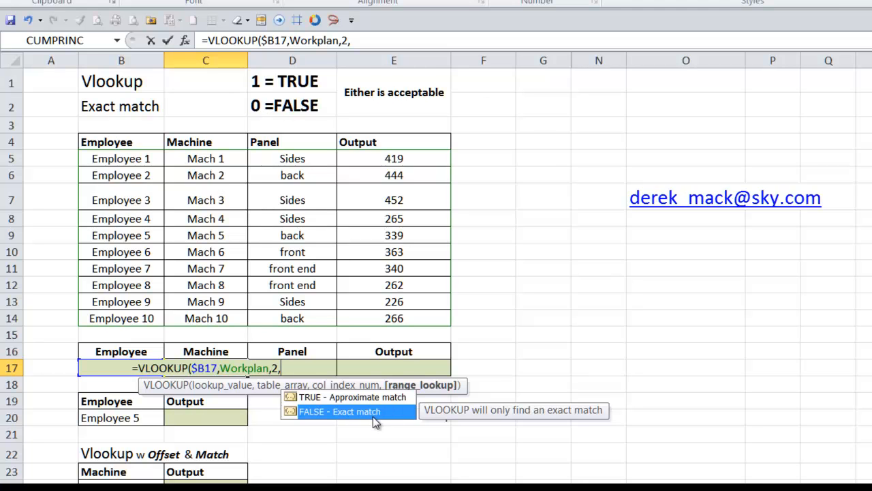
{"action": "type", "text": "0"}
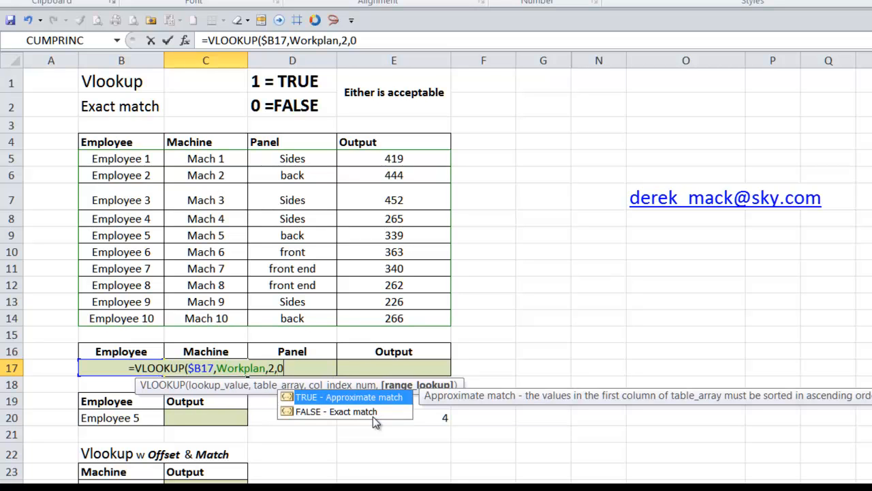
{"action": "type", "text": ")"}
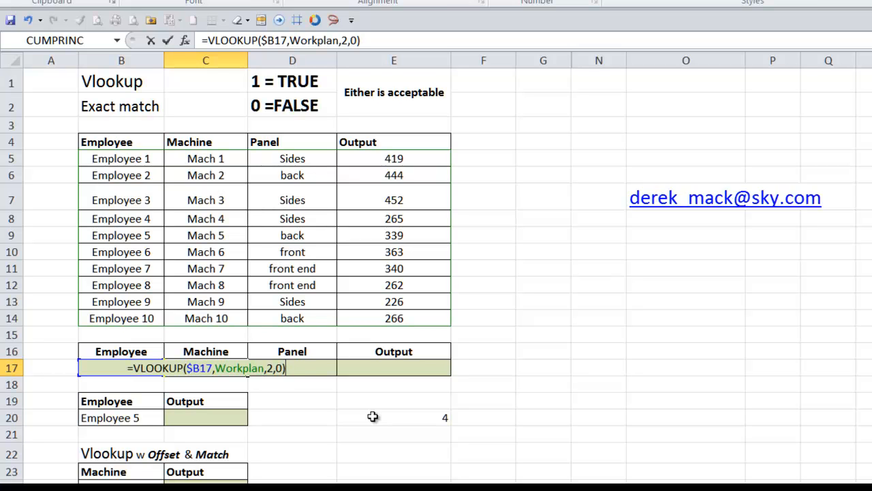
{"action": "key", "text": "Tab"}
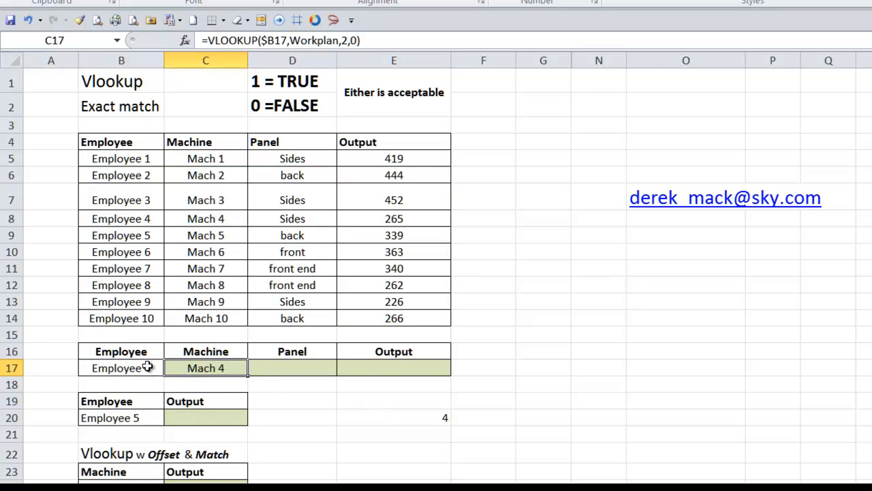
{"action": "left_click", "coordinate": [134, 218]}
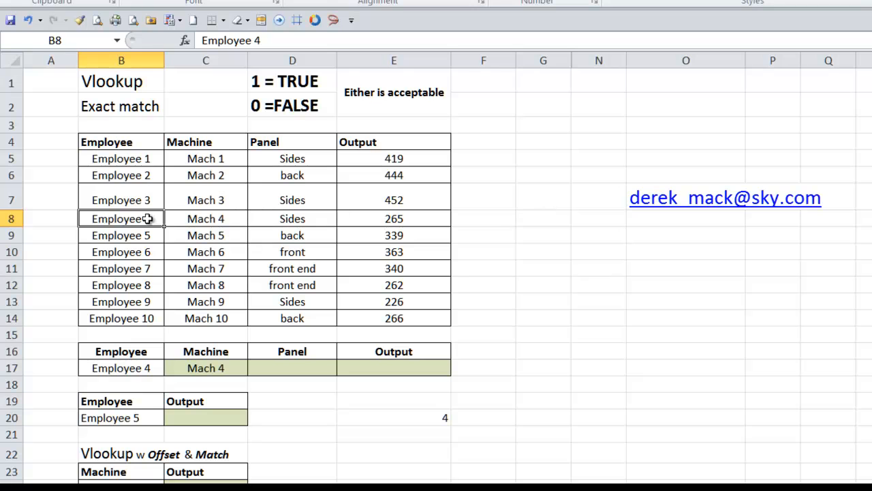
{"action": "left_click", "coordinate": [216, 349]}
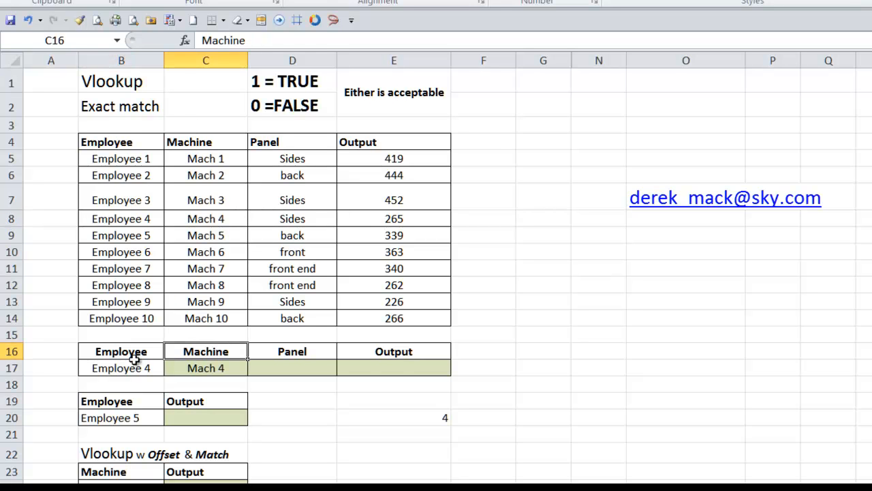
{"action": "left_click_drag", "start_coordinate": [148, 218], "coordinate": [183, 219]}
Fill the C17 formula across to Panel cell D17 and set its column index to 3
{"action": "left_click", "coordinate": [215, 367]}
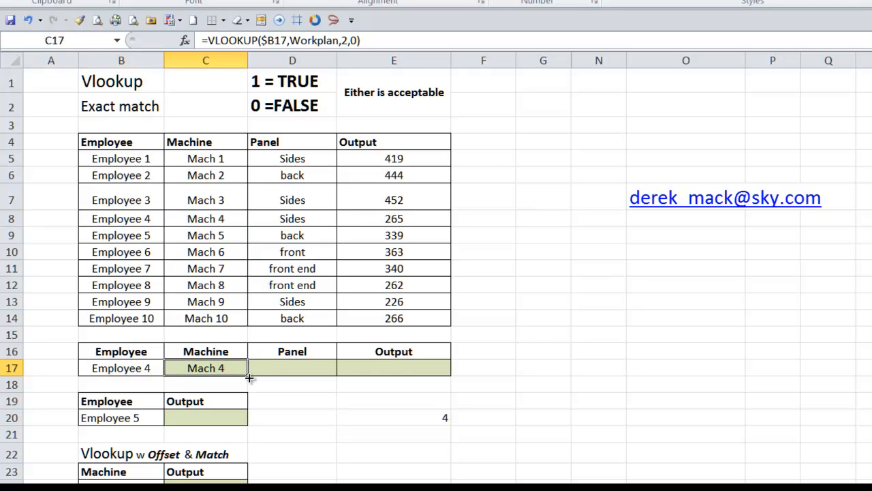
{"action": "left_click_drag", "start_coordinate": [266, 376], "coordinate": [307, 368]}
{"action": "left_click", "coordinate": [308, 370]}
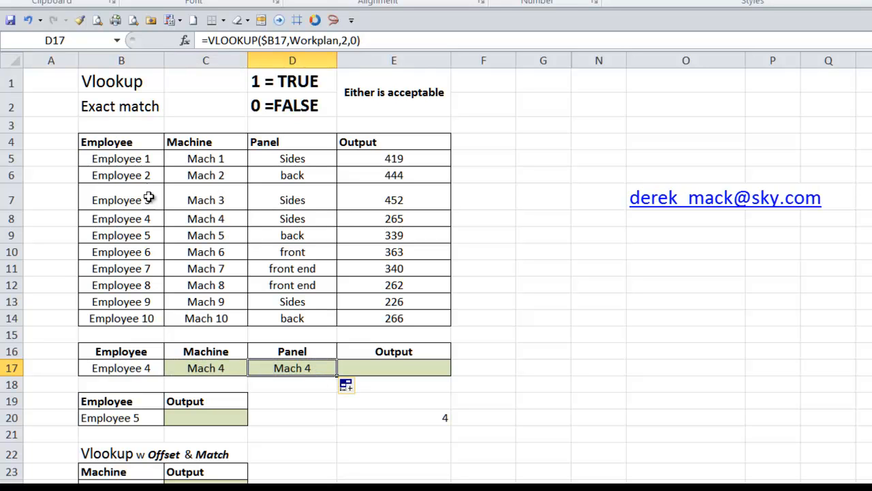
{"action": "left_click", "coordinate": [290, 218]}
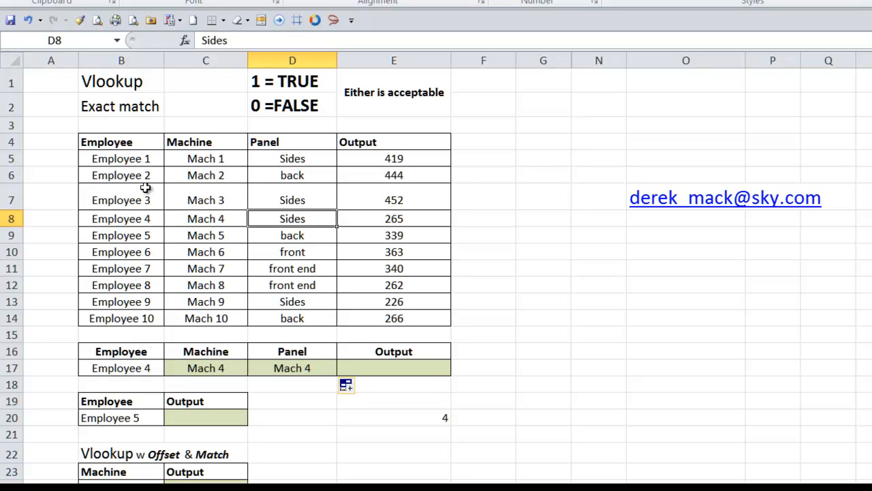
{"action": "left_click", "coordinate": [317, 367]}
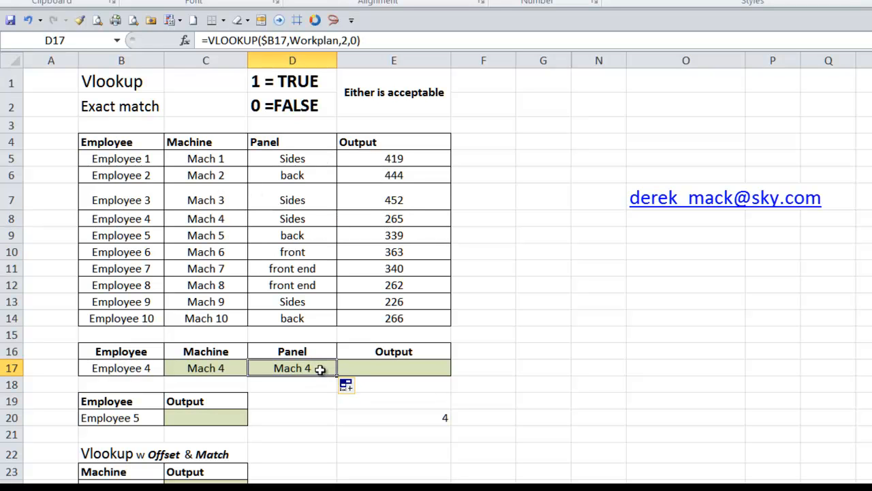
{"action": "left_click", "coordinate": [348, 40]}
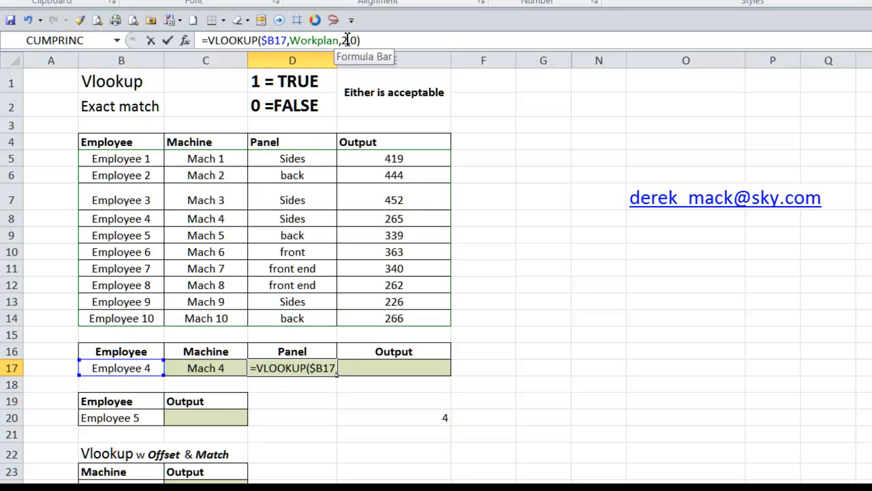
{"action": "double_click", "coordinate": [345, 40]}
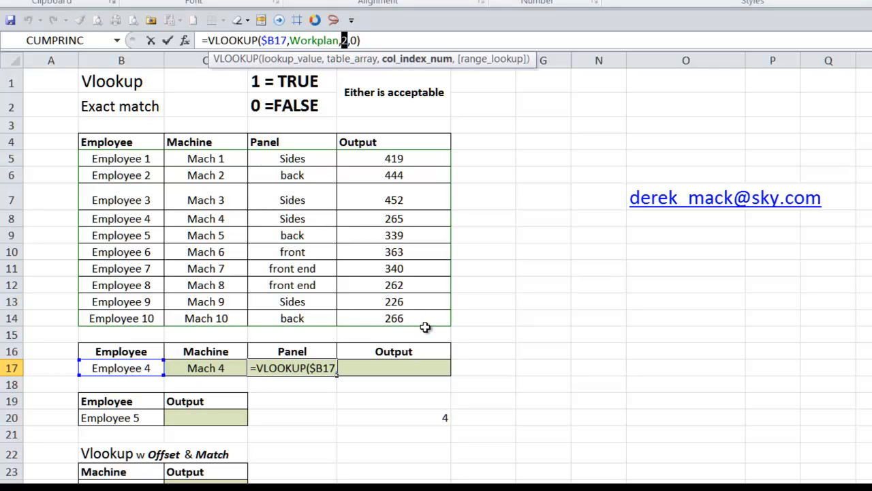
{"action": "type", "text": "3"}
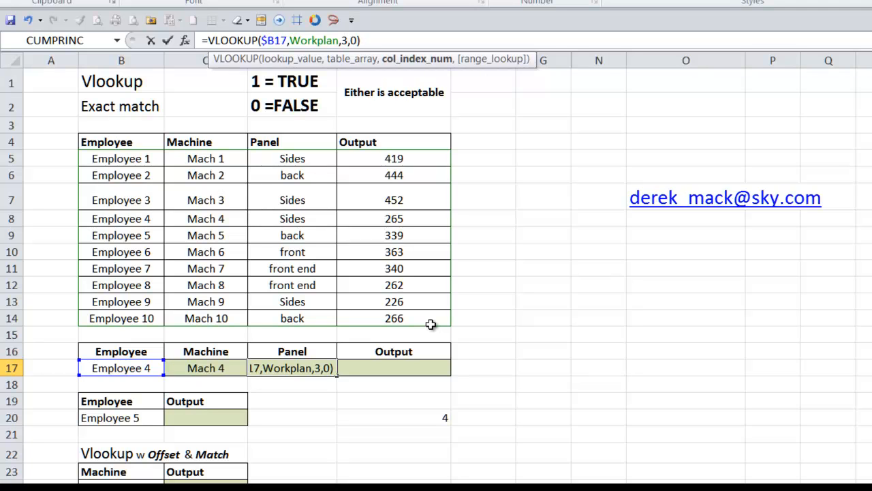
{"action": "key", "text": "ctrl+Return"}
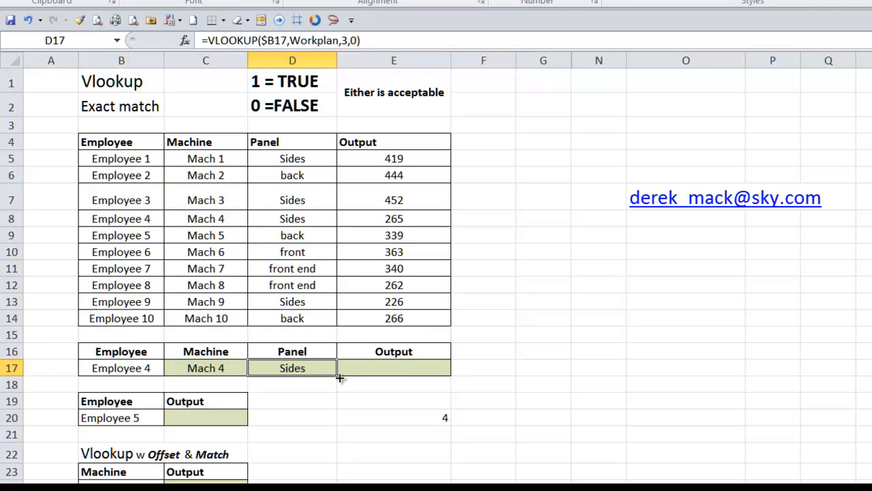
Fill the D17 formula across to Output cell E17, set its column index to 4, and compare with the Employee 4 source row
{"action": "left_click_drag", "start_coordinate": [336, 375], "coordinate": [399, 376]}
{"action": "left_click", "coordinate": [395, 367]}
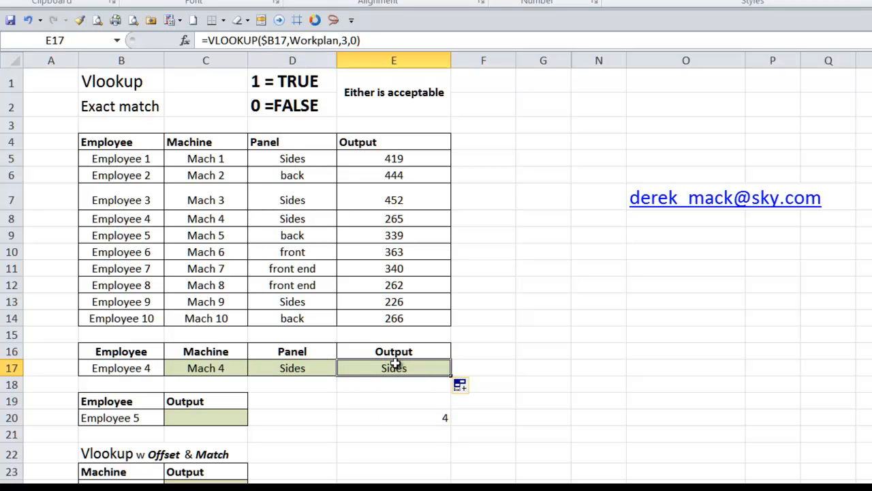
{"action": "double_click", "coordinate": [344, 40]}
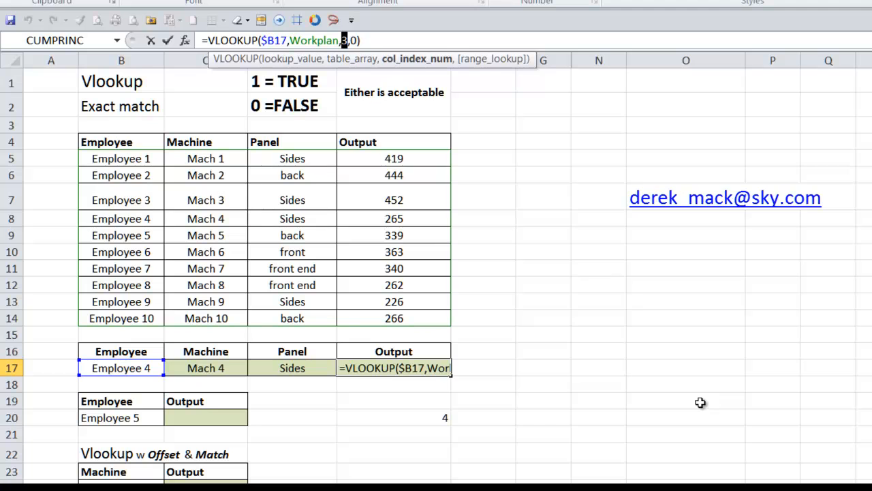
{"action": "type", "text": "4"}
{"action": "key", "text": "Return"}
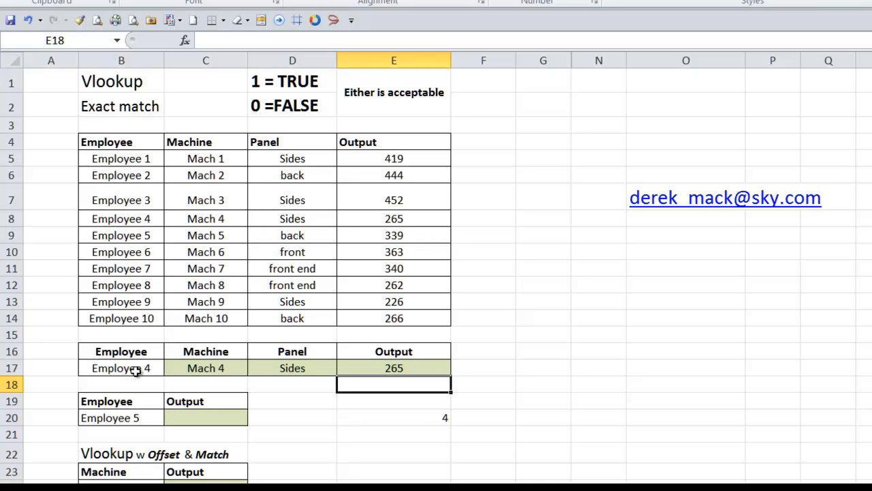
{"action": "left_click", "coordinate": [310, 221]}
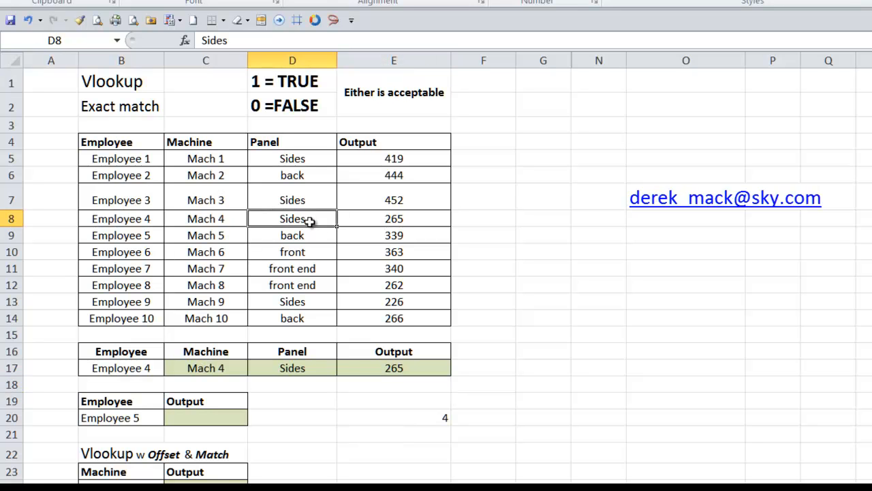
{"action": "left_click", "coordinate": [411, 218]}
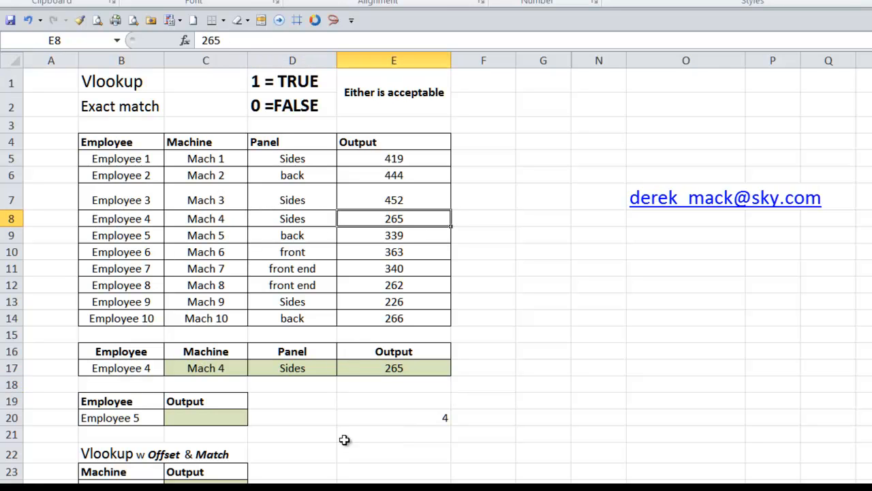
Choose Employee 10 in lookup cell B17 and compare the returned values with row 14 of the source table
{"action": "left_click", "coordinate": [196, 363]}
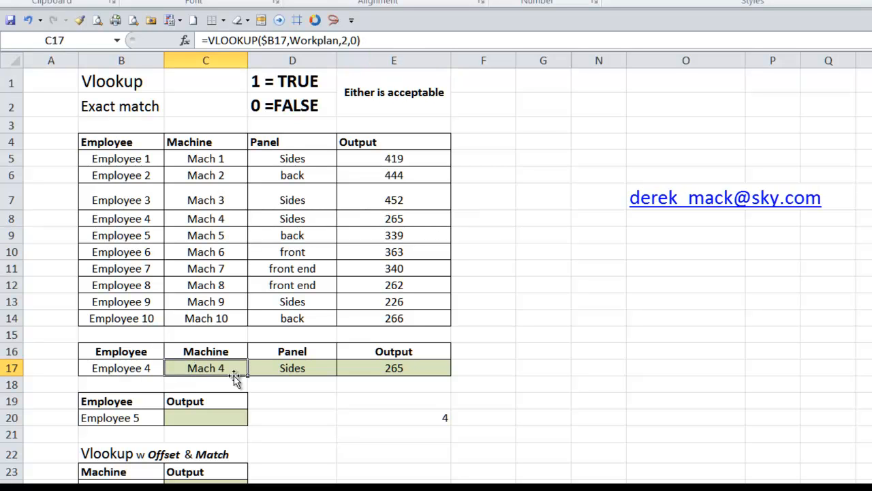
{"action": "left_click", "coordinate": [102, 369]}
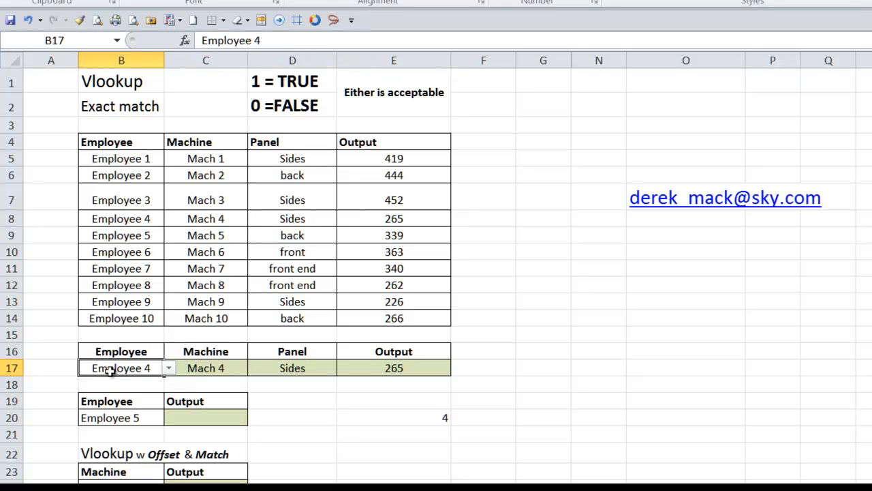
{"action": "left_click", "coordinate": [169, 369]}
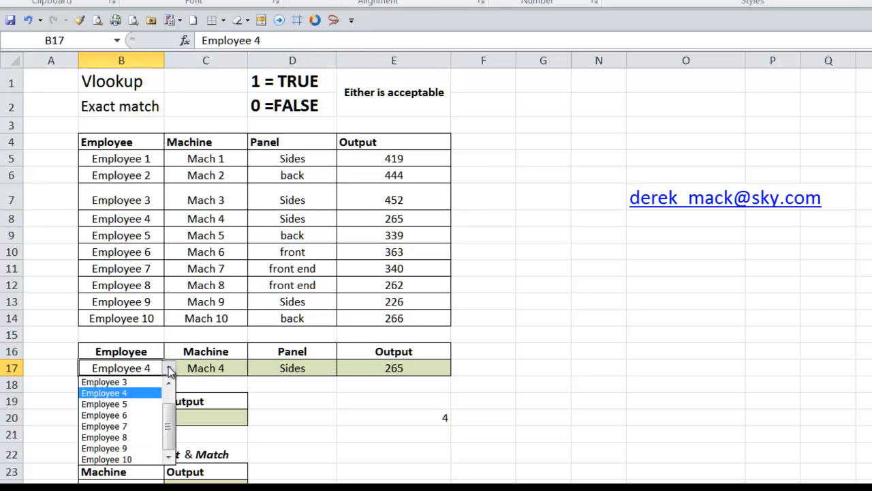
{"action": "left_click", "coordinate": [118, 459]}
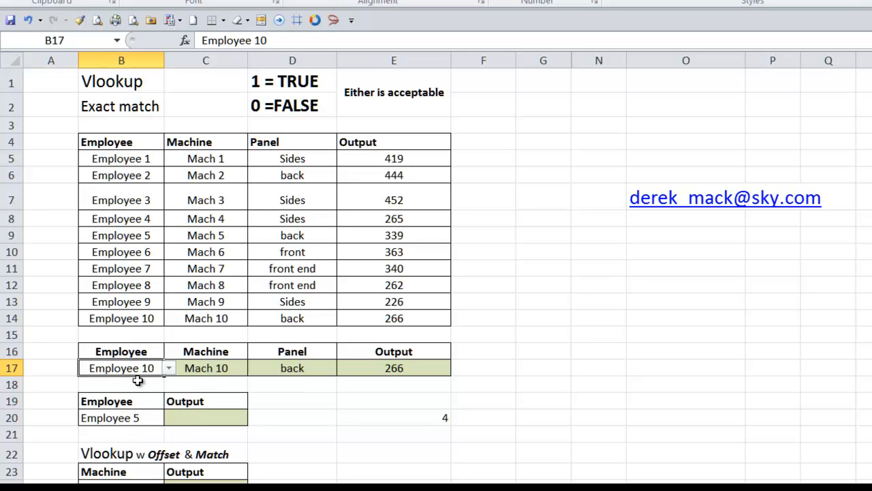
{"action": "left_click", "coordinate": [207, 372]}
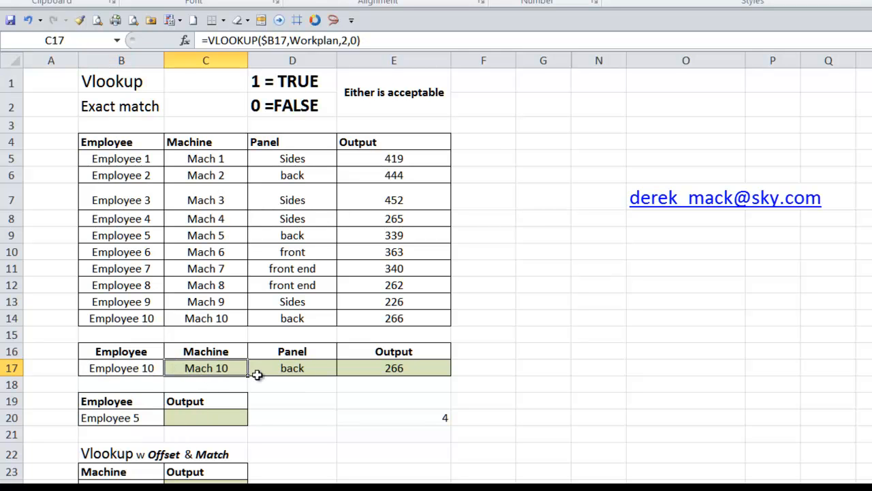
{"action": "left_click", "coordinate": [288, 321]}
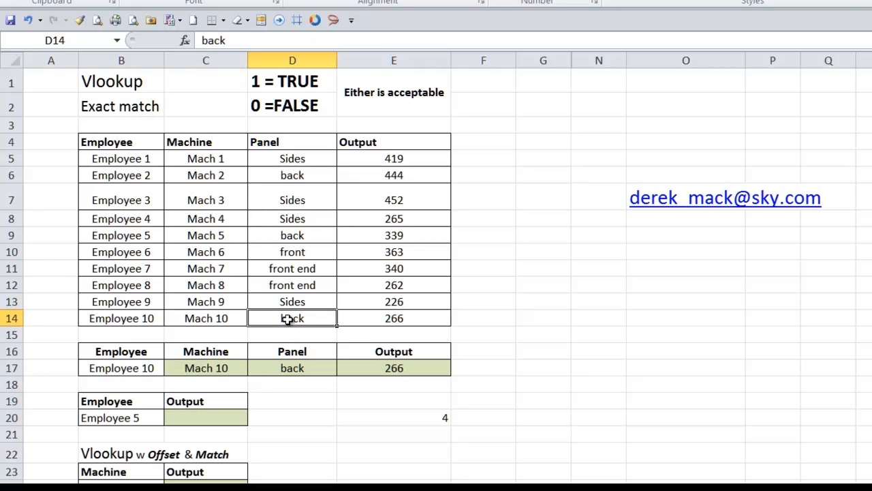
{"action": "left_click_drag", "start_coordinate": [288, 320], "coordinate": [360, 318]}
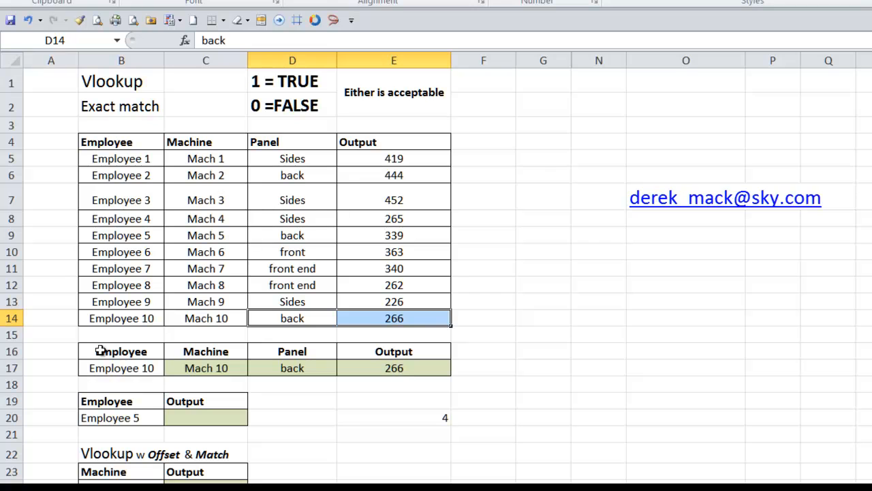
Choose Employee 5 in lookup cell B17 and compare the machine, panel and output with row 9 of the source table
{"action": "left_click", "coordinate": [133, 370]}
{"action": "left_click", "coordinate": [168, 368]}
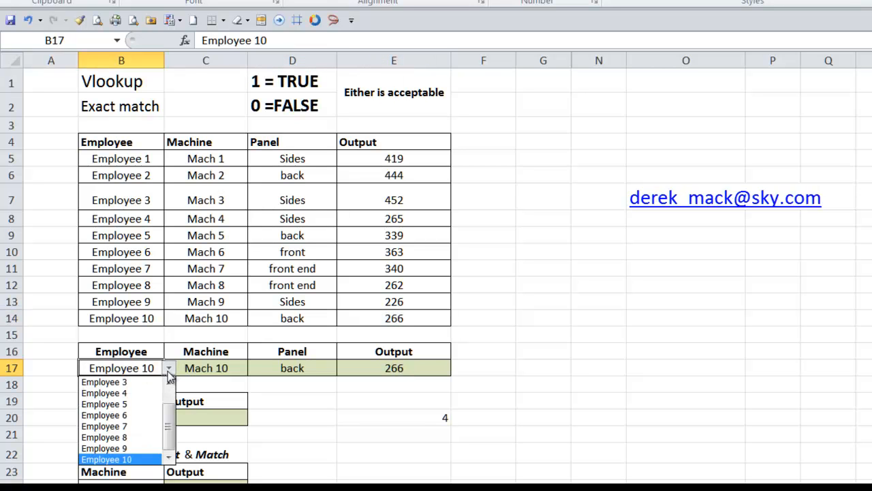
{"action": "left_click_drag", "start_coordinate": [168, 440], "coordinate": [169, 396]}
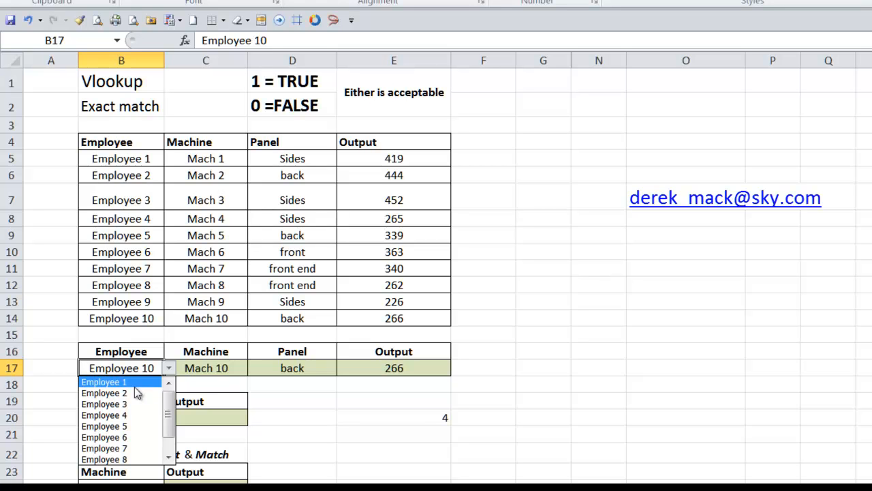
{"action": "left_click", "coordinate": [128, 425]}
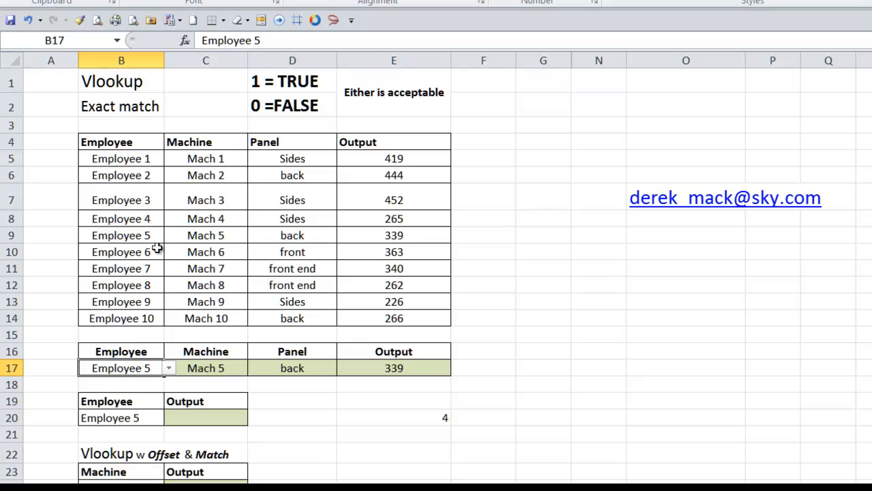
{"action": "left_click", "coordinate": [215, 237]}
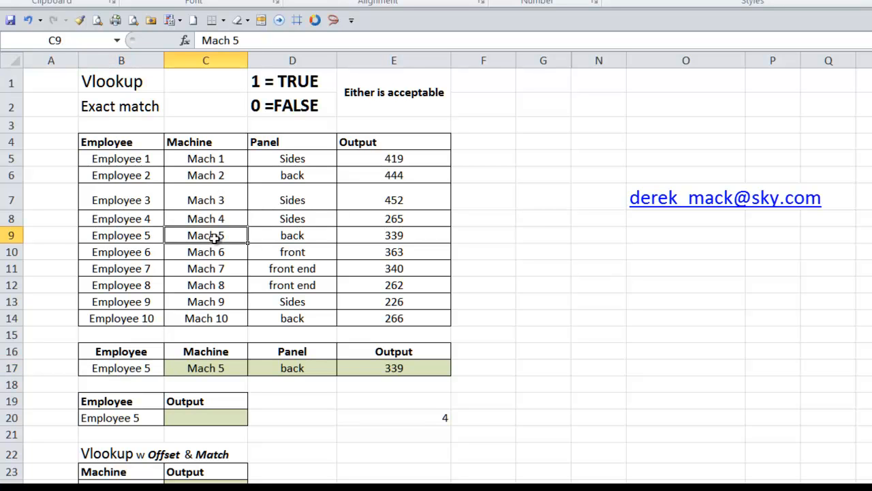
{"action": "left_click", "coordinate": [286, 236]}
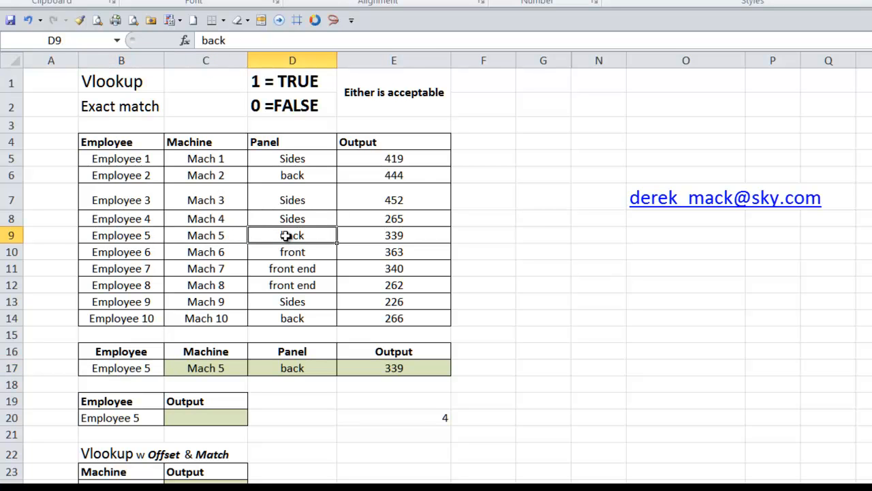
{"action": "left_click", "coordinate": [359, 238]}
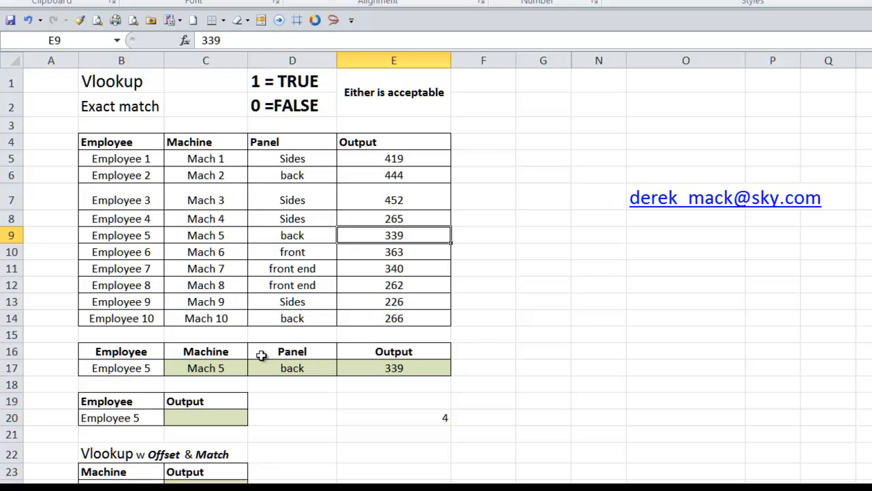
Compare the column index numbers in the VLOOKUP formulas of the Machine, Panel and Output cells C17, D17 and E17
{"action": "left_click", "coordinate": [231, 368]}
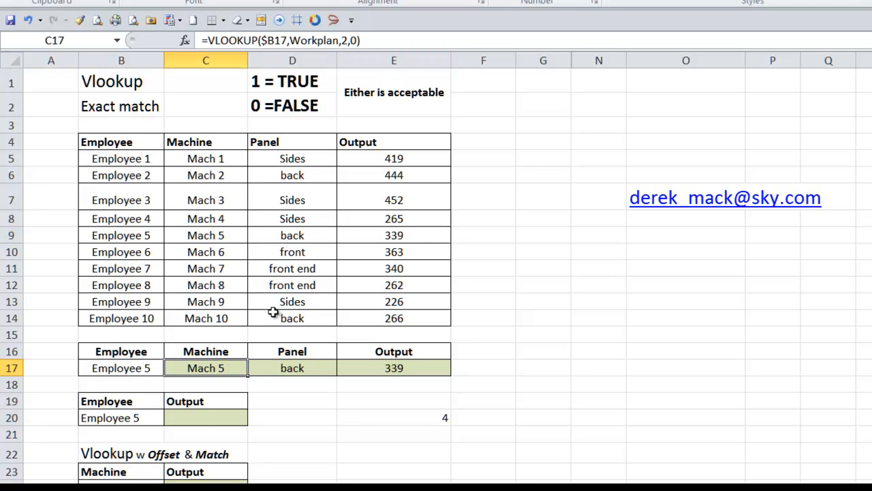
{"action": "left_click", "coordinate": [305, 372]}
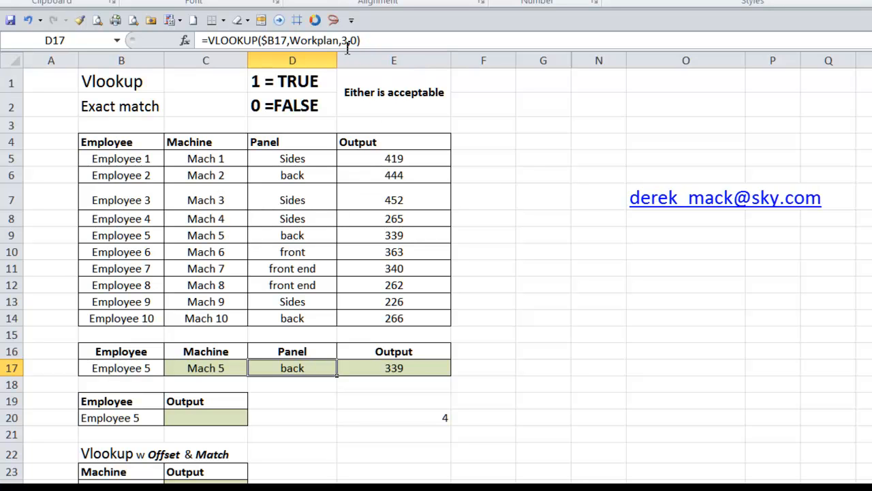
{"action": "left_click", "coordinate": [402, 369]}
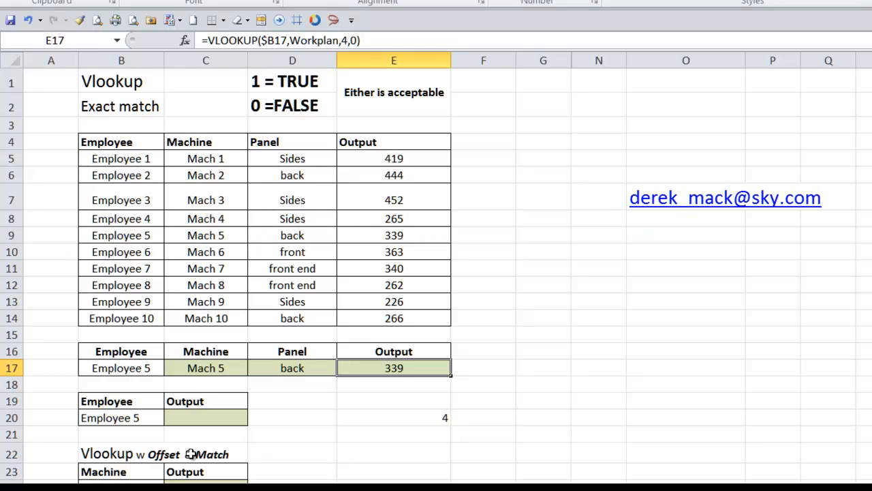
{"action": "left_click", "coordinate": [222, 369]}
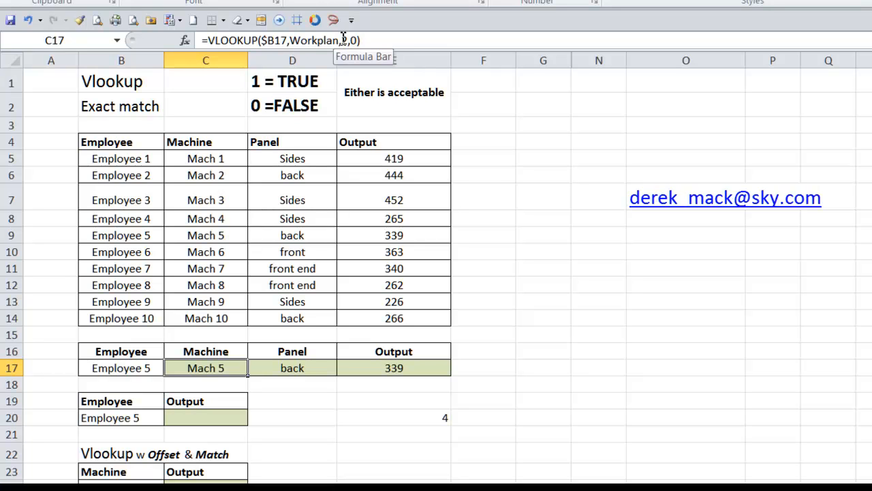
{"action": "left_click", "coordinate": [289, 368]}
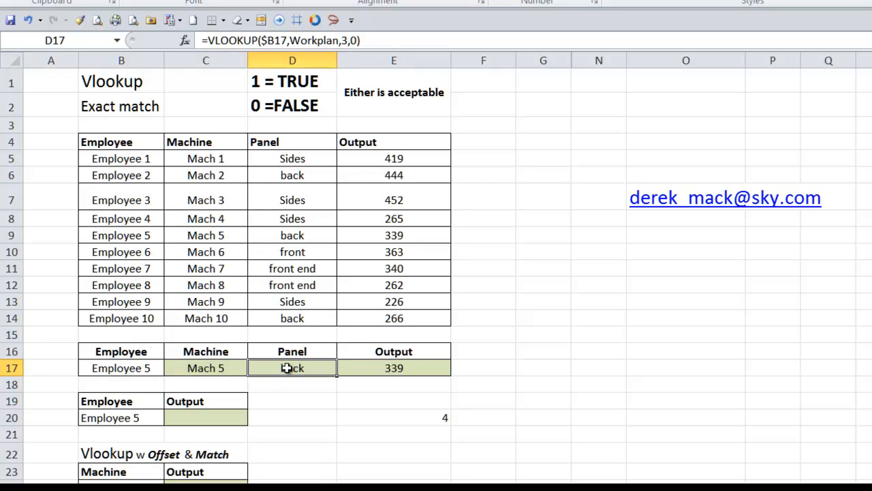
{"action": "left_click", "coordinate": [390, 365]}
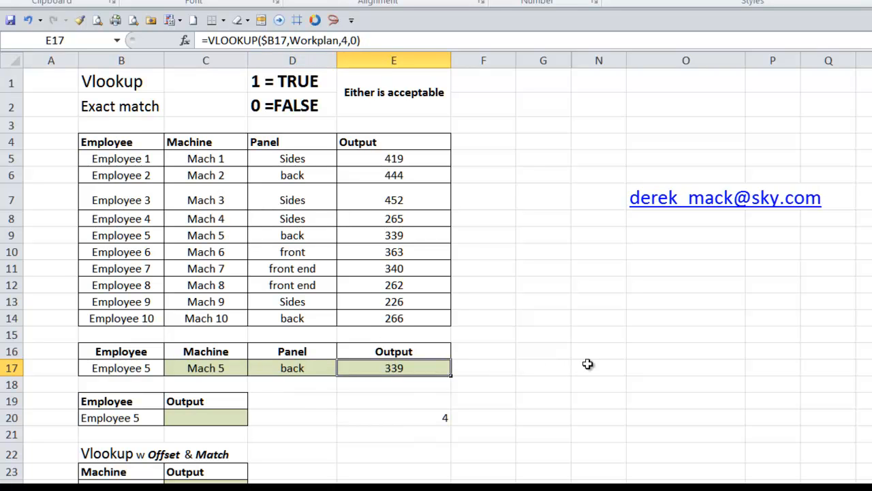
{"action": "left_click", "coordinate": [391, 410]}
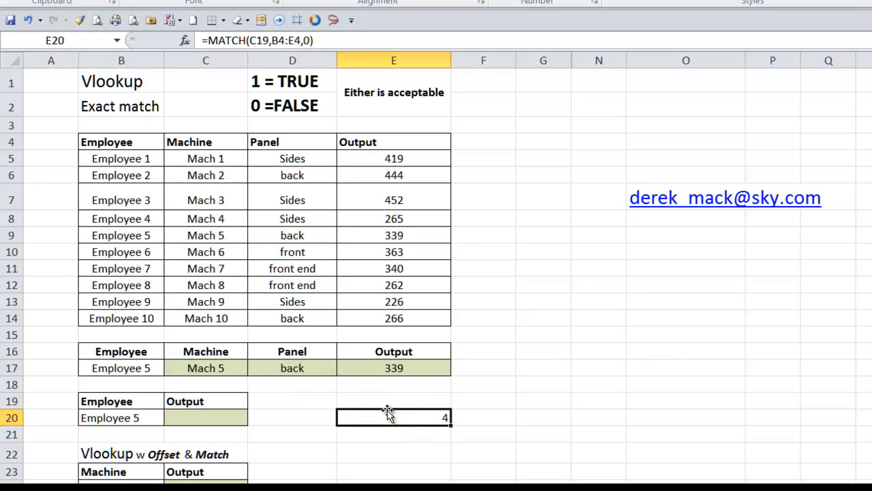
{"action": "left_click", "coordinate": [405, 398]}
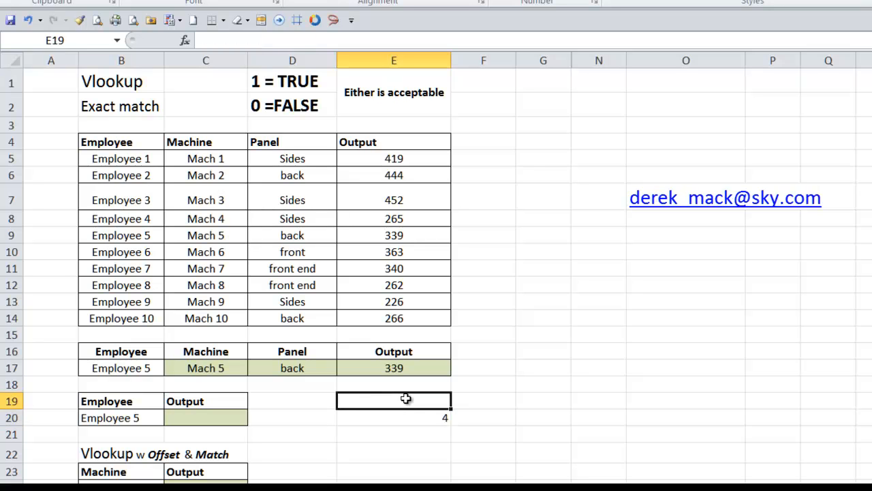
{"action": "type", "text": "="}
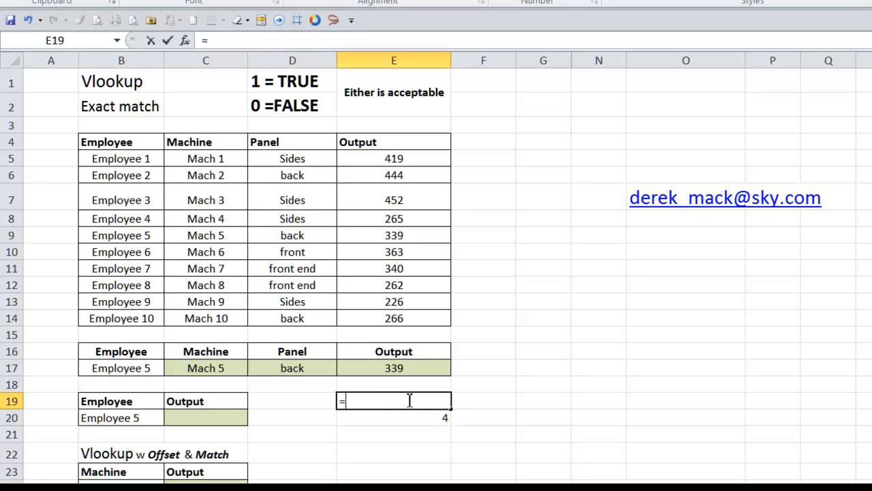
{"action": "type", "text": "Coolumns"}
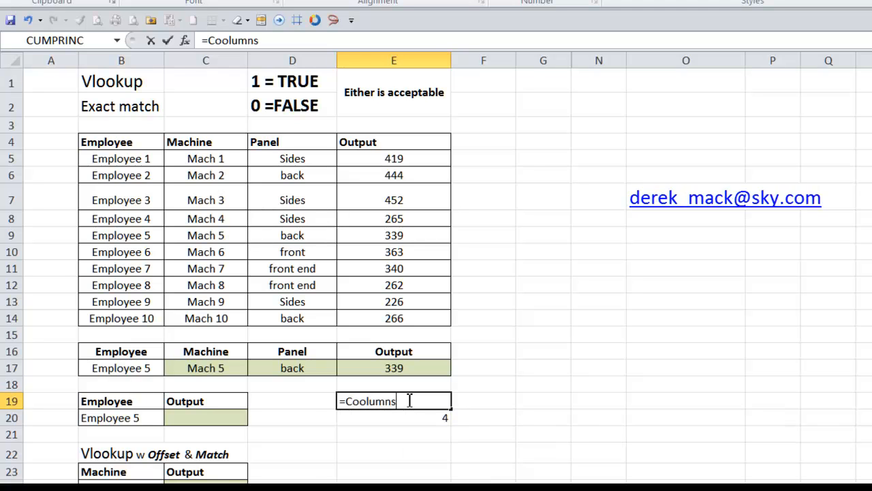
{"action": "key", "text": "Tab"}
Enter =COLUMNS($E19:E19) in cell E19 and fill it across to F19
{"action": "left_click", "coordinate": [406, 399]}
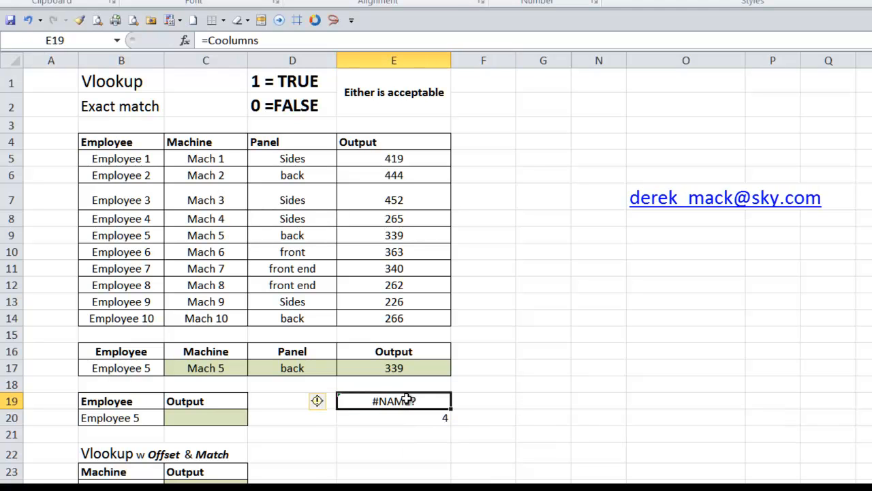
{"action": "type", "text": "=colu"}
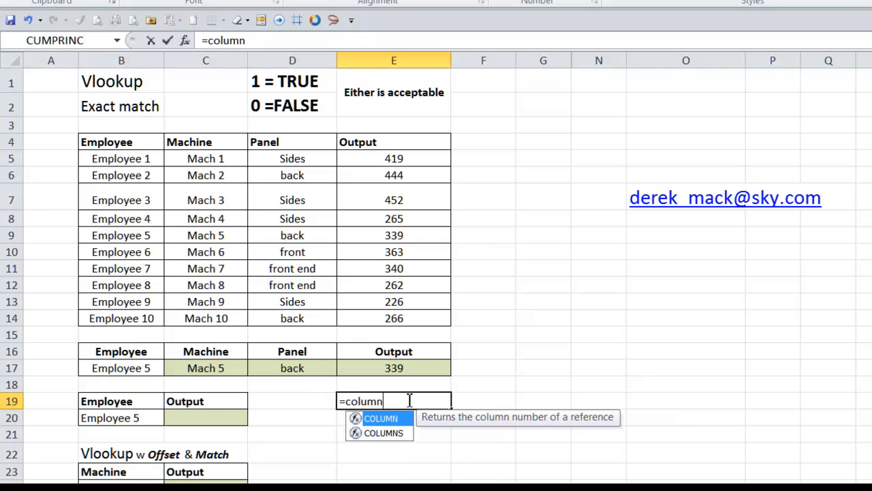
{"action": "type", "text": "mns"}
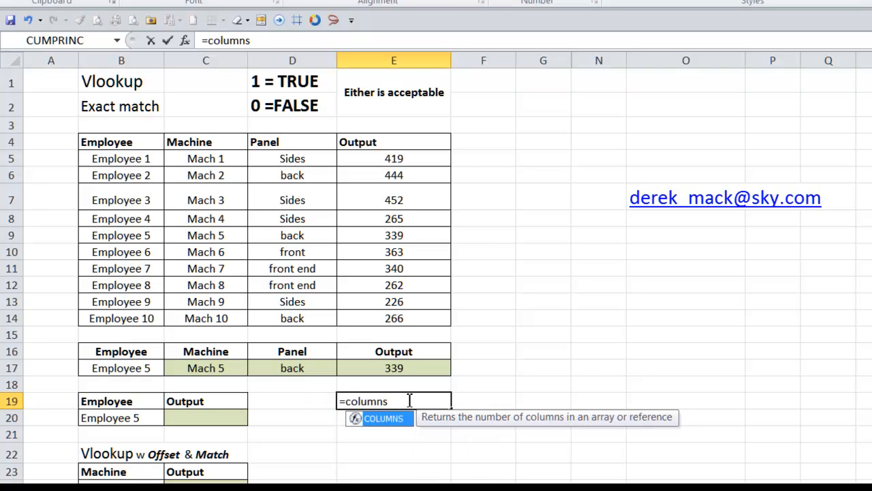
{"action": "key", "text": "Tab"}
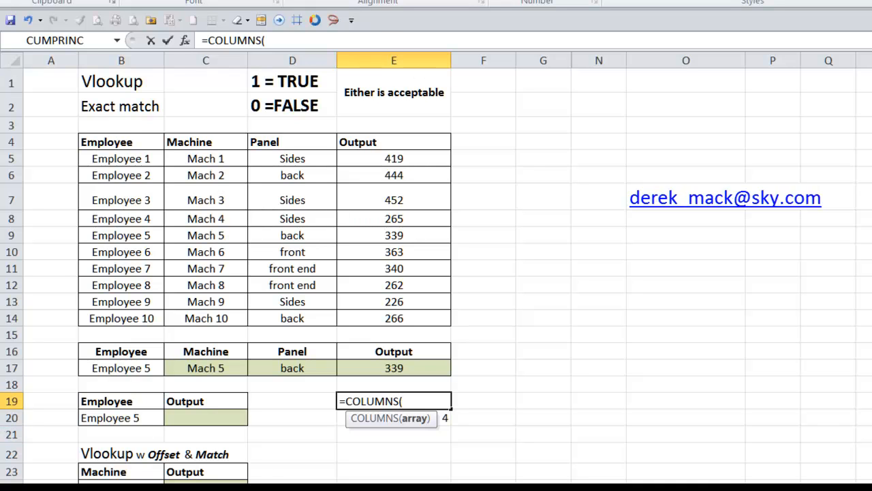
{"action": "type", "text": "$E1"}
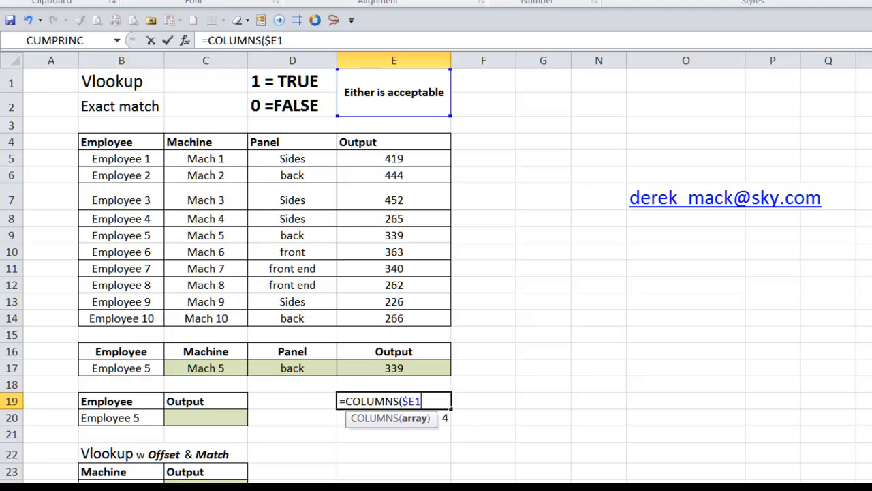
{"action": "type", "text": "9:E1"}
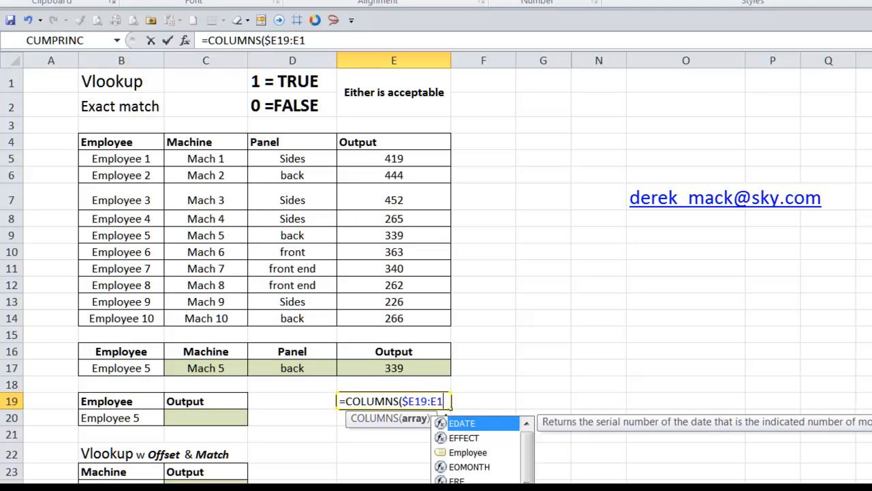
{"action": "type", "text": "9)"}
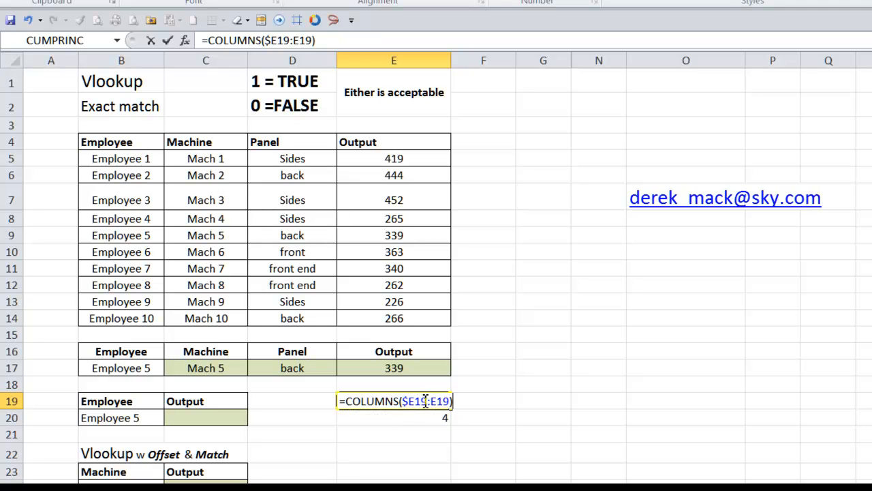
{"action": "left_click_drag", "start_coordinate": [423, 400], "coordinate": [406, 402]}
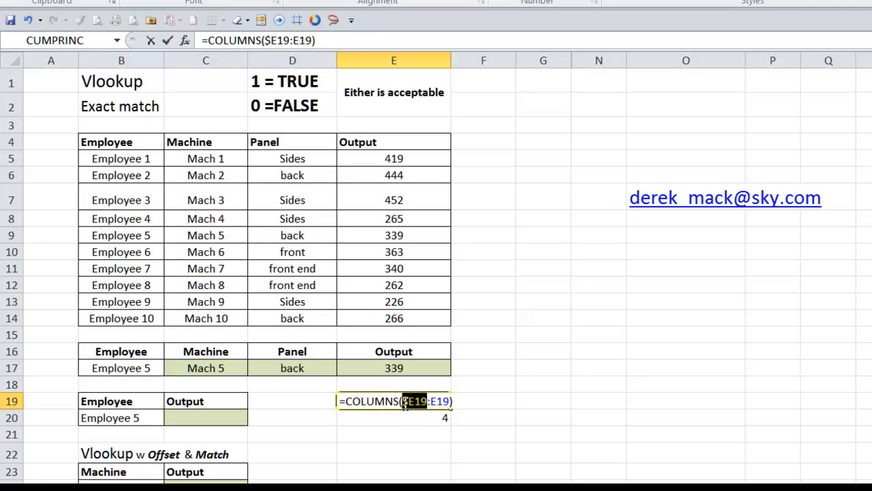
{"action": "left_click", "coordinate": [408, 400]}
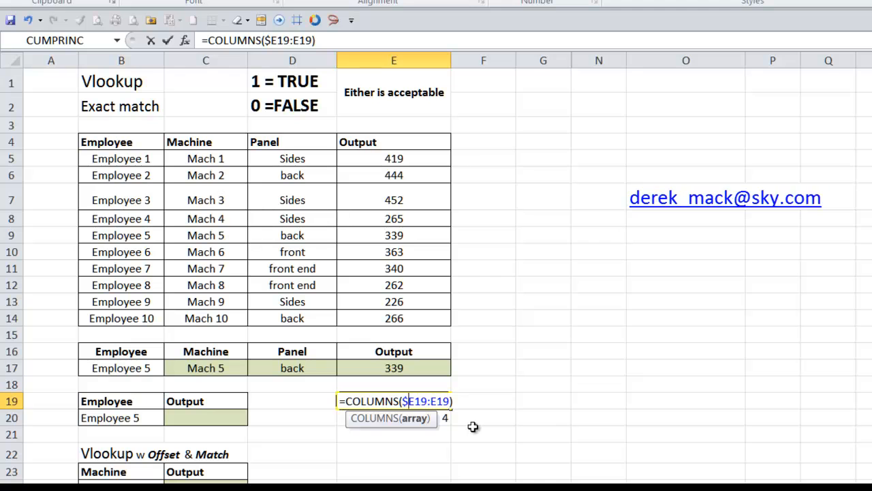
{"action": "key", "text": "ctrl+Return"}
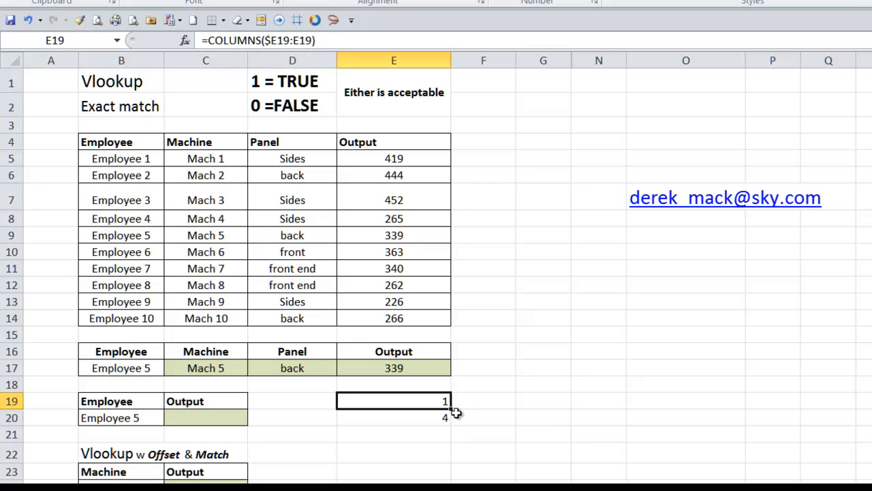
{"action": "left_click_drag", "start_coordinate": [450, 409], "coordinate": [482, 417]}
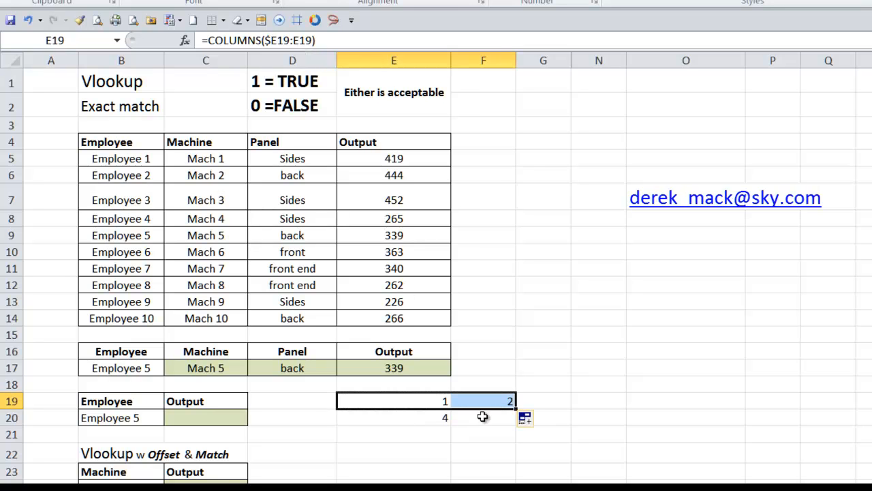
Evaluate the COLUMNS expression inside the E19 formula in place, and undo the evaluation to keep the formula
{"action": "left_click", "coordinate": [431, 402]}
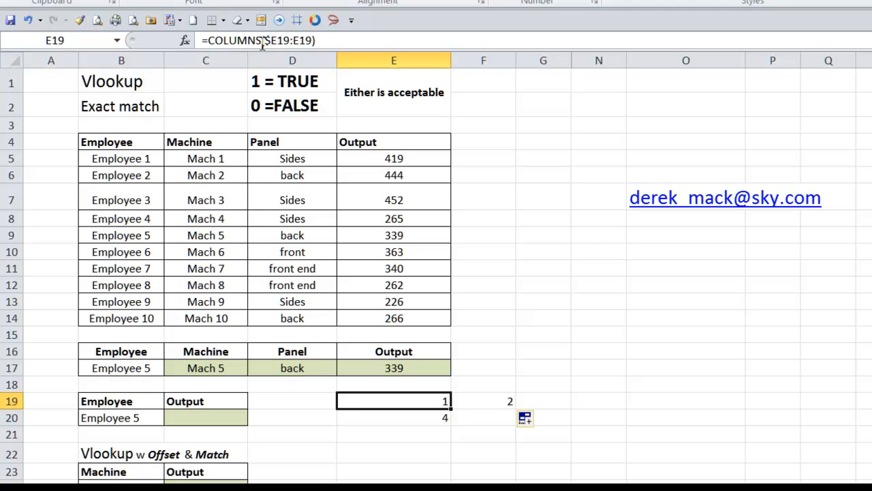
{"action": "left_click_drag", "start_coordinate": [208, 40], "coordinate": [454, 49]}
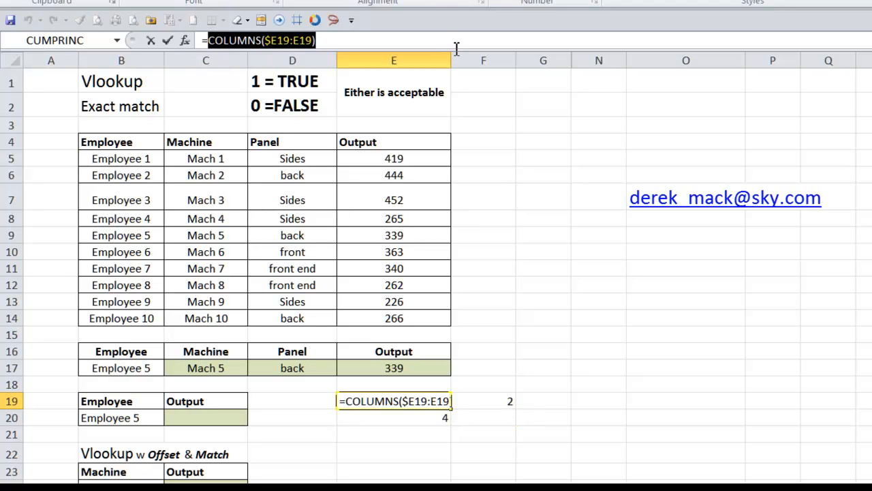
{"action": "type", "text": "1"}
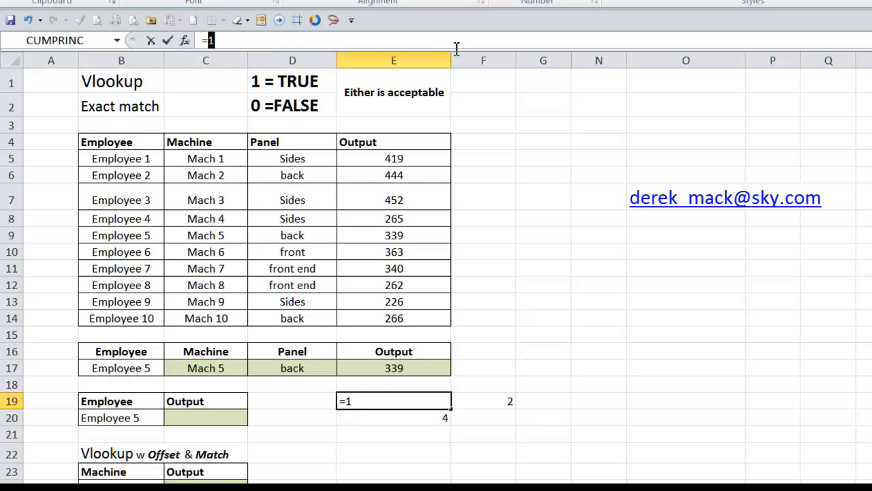
{"action": "key", "text": "ctrl+z"}
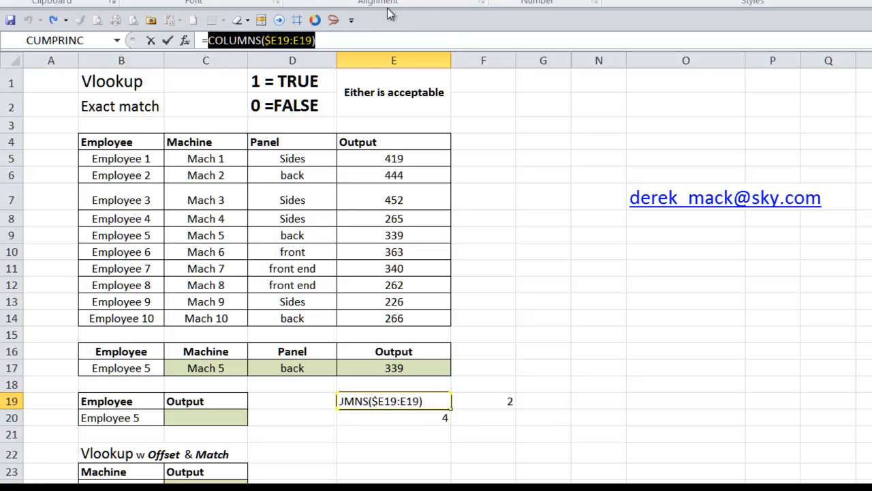
{"action": "key", "text": "Right"}
{"action": "key", "text": "Return"}
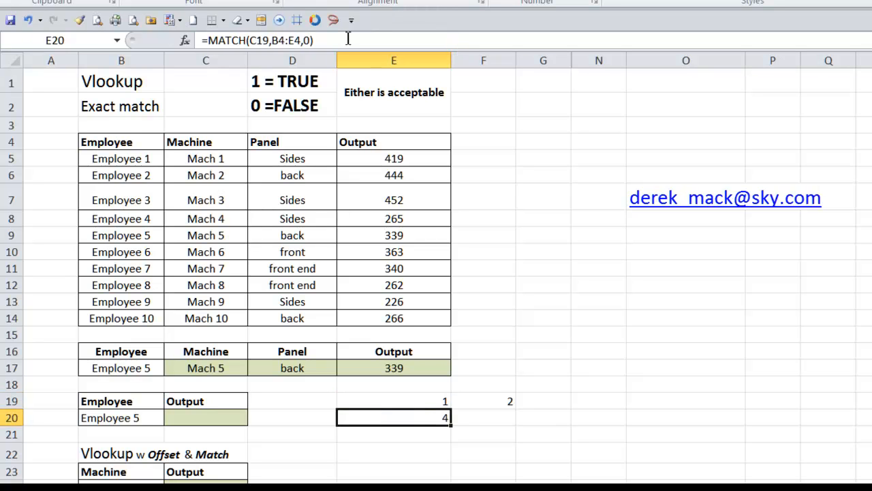
Fill the F19 COLUMNS formula across to G19 and compare the expanding ranges in the row
{"action": "left_click", "coordinate": [503, 404]}
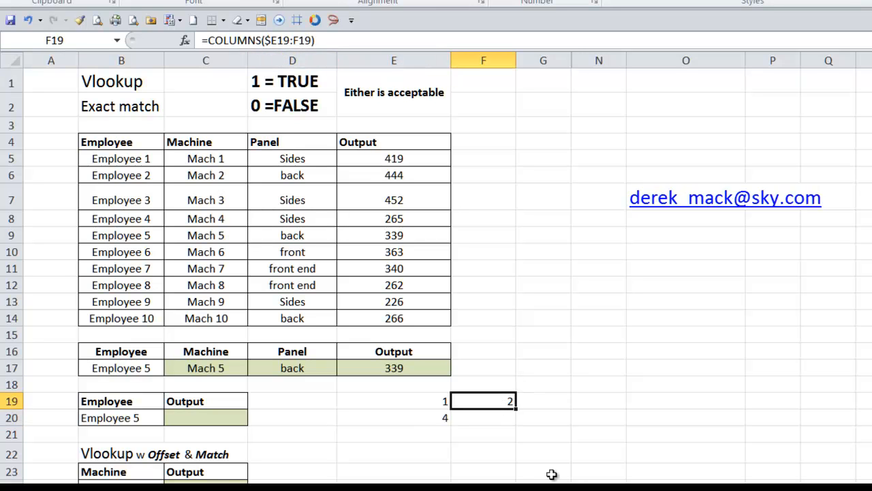
{"action": "left_click_drag", "start_coordinate": [517, 409], "coordinate": [562, 401]}
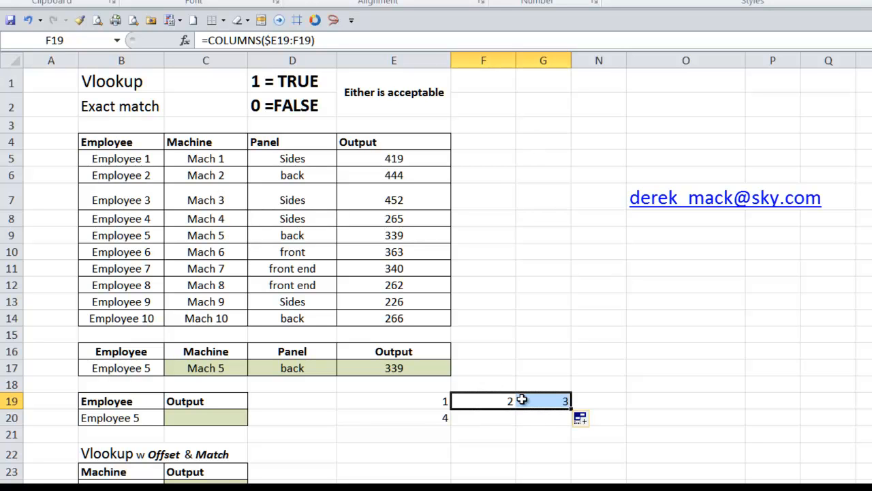
{"action": "left_click", "coordinate": [533, 400]}
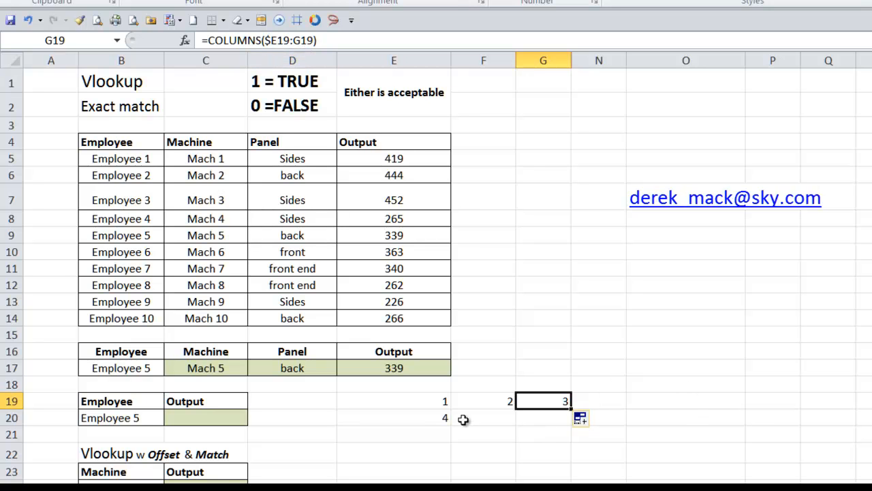
{"action": "left_click_drag", "start_coordinate": [411, 398], "coordinate": [565, 399]}
{"action": "left_click", "coordinate": [416, 402]}
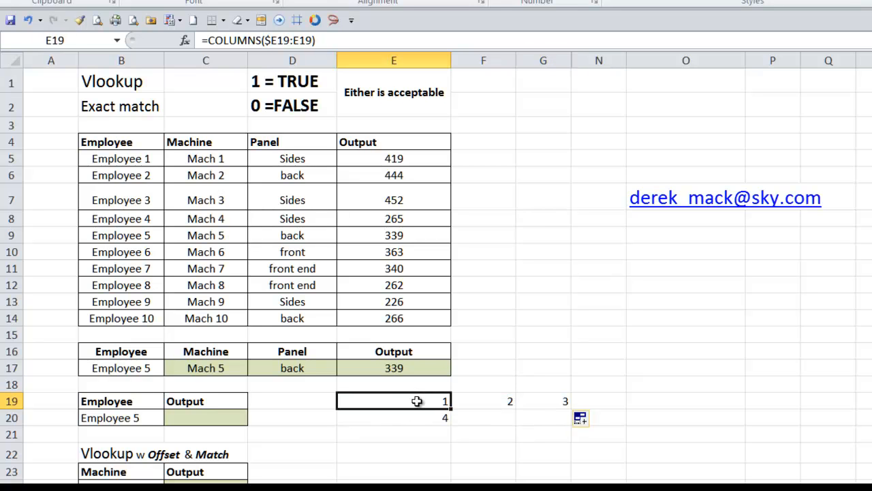
Review the Machine, Panel and Output lookup cells in row 17 again
{"action": "left_click", "coordinate": [210, 367]}
{"action": "left_click", "coordinate": [278, 367]}
{"action": "left_click", "coordinate": [389, 368]}
Replace the fixed column index in the C17 VLOOKUP with COLUMNS($C17:C17)
{"action": "left_click", "coordinate": [216, 372]}
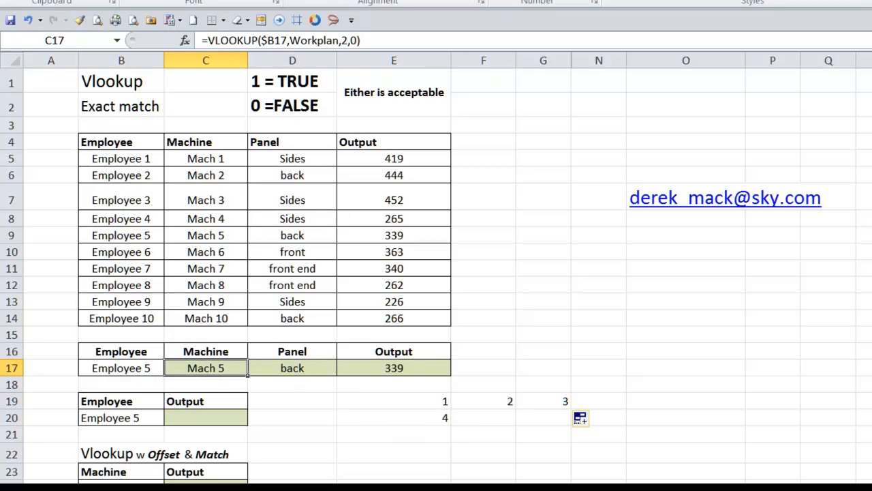
{"action": "left_click", "coordinate": [345, 41]}
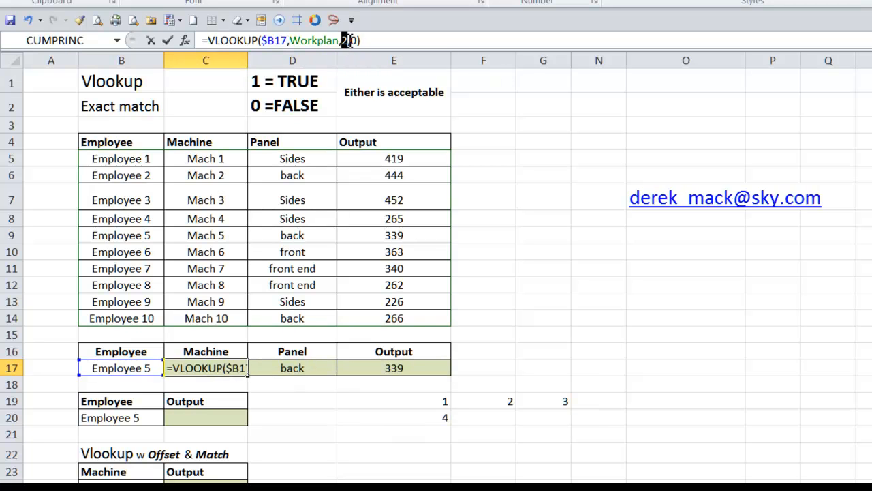
{"action": "type", "text": "columns"}
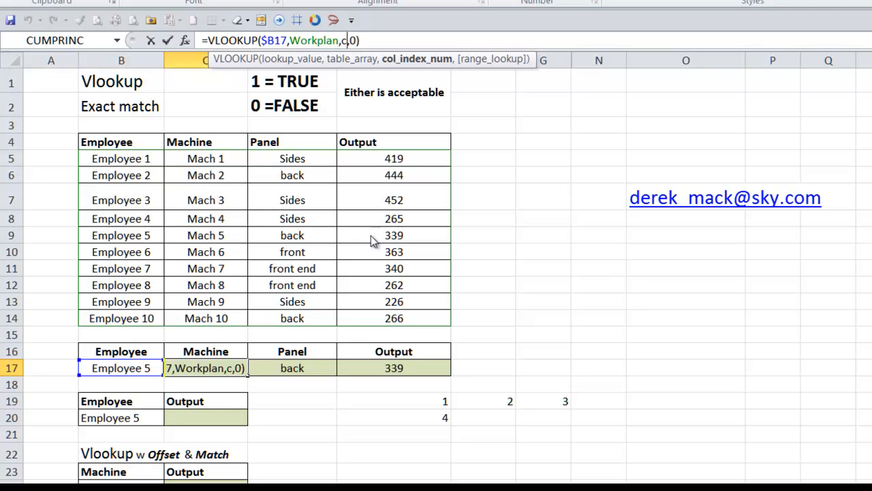
{"action": "key", "text": "Tab"}
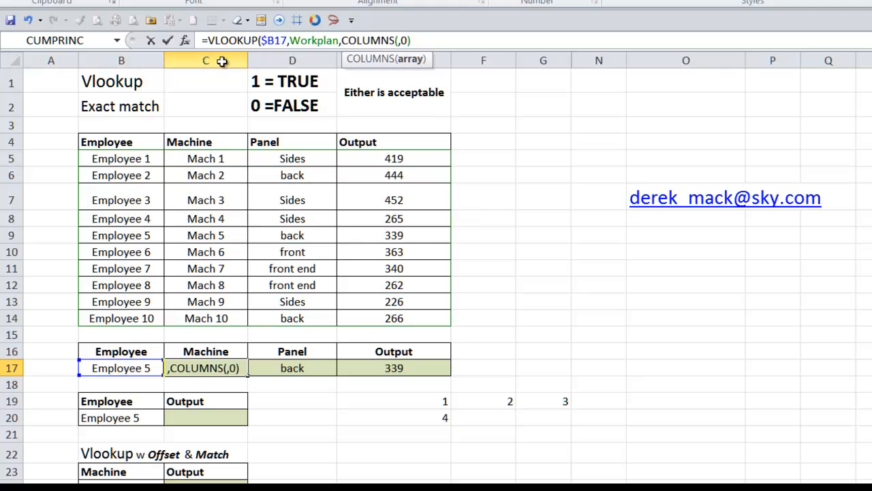
{"action": "type", "text": "$C19"}
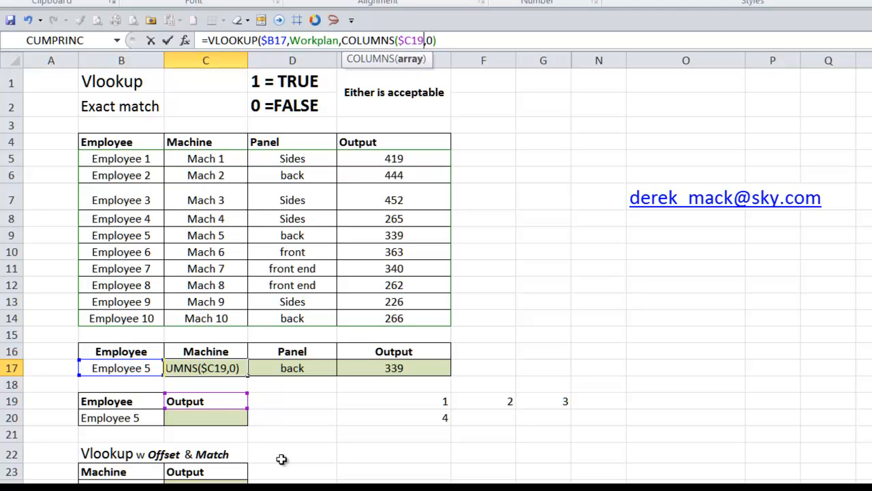
{"action": "key", "text": "BackSpace"}
{"action": "type", "text": "7"}
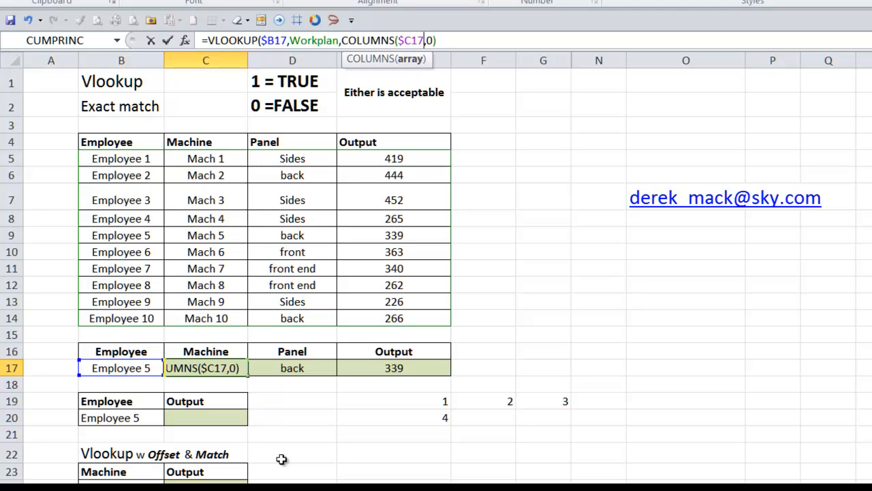
{"action": "type", "text": ":C"}
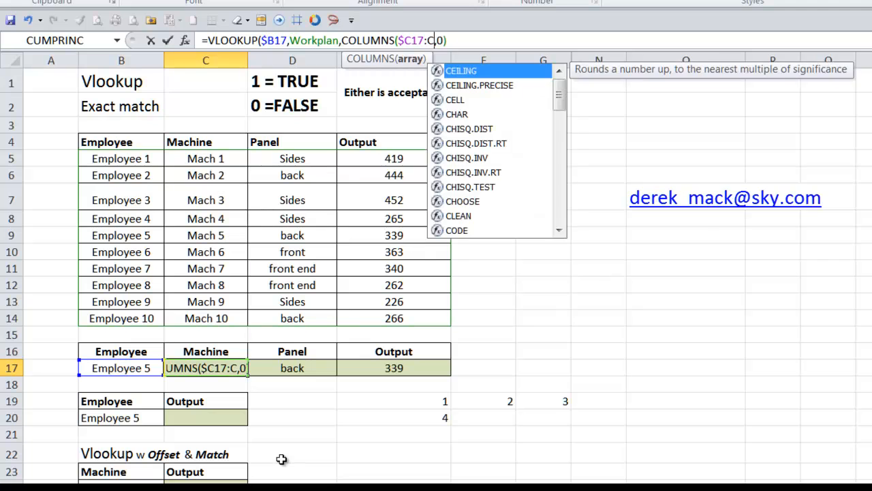
{"action": "type", "text": "17)"}
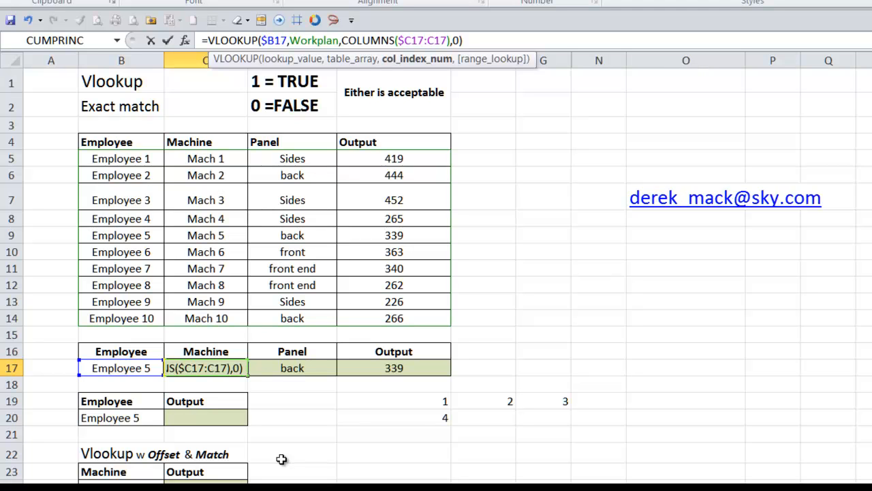
{"action": "key", "text": "Return"}
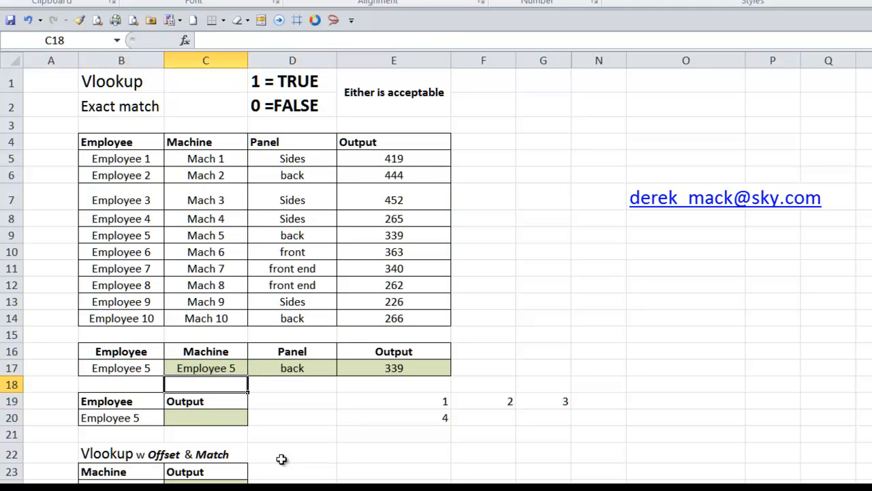
Evaluate the COLUMNS expression inside the C17 VLOOKUP in place, and undo the evaluation
{"action": "left_click", "coordinate": [235, 365]}
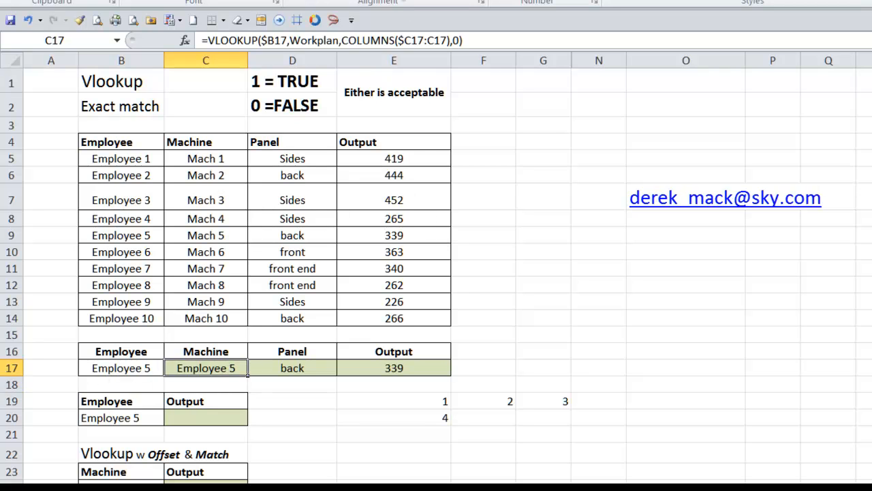
{"action": "left_click_drag", "start_coordinate": [342, 40], "coordinate": [452, 43]}
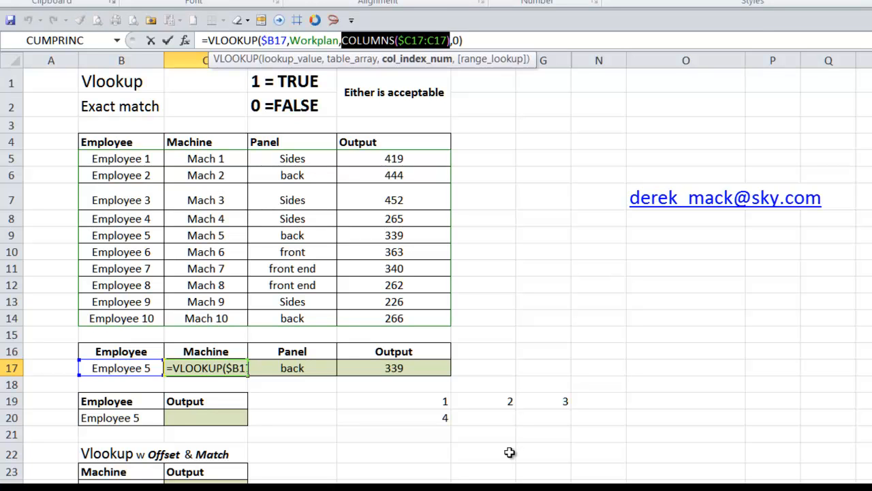
{"action": "type", "text": "1"}
{"action": "key", "text": "ctrl+z"}
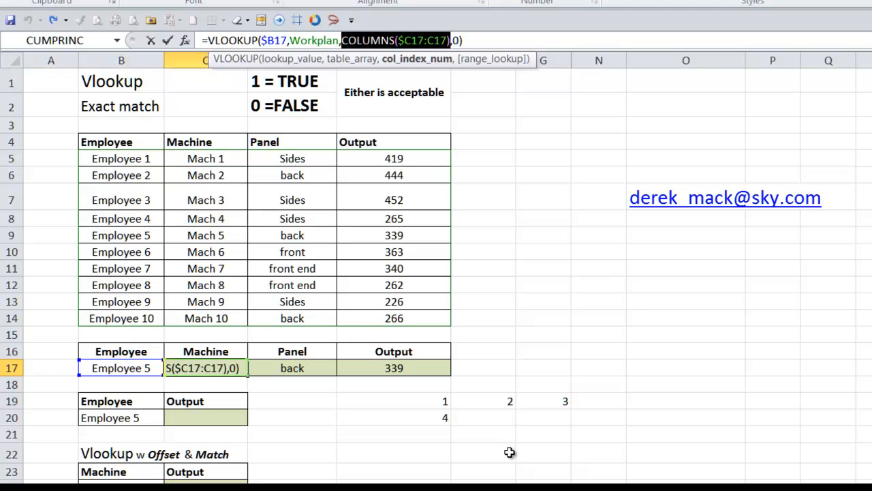
Add +1 after COLUMNS($C17:C17) in the C17 VLOOKUP and fill the formula across to E17
{"action": "left_click", "coordinate": [451, 40]}
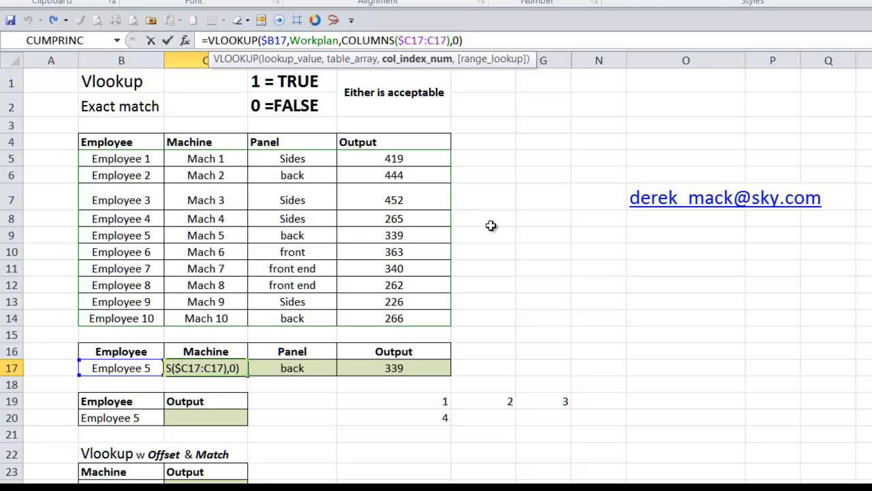
{"action": "type", "text": "+1"}
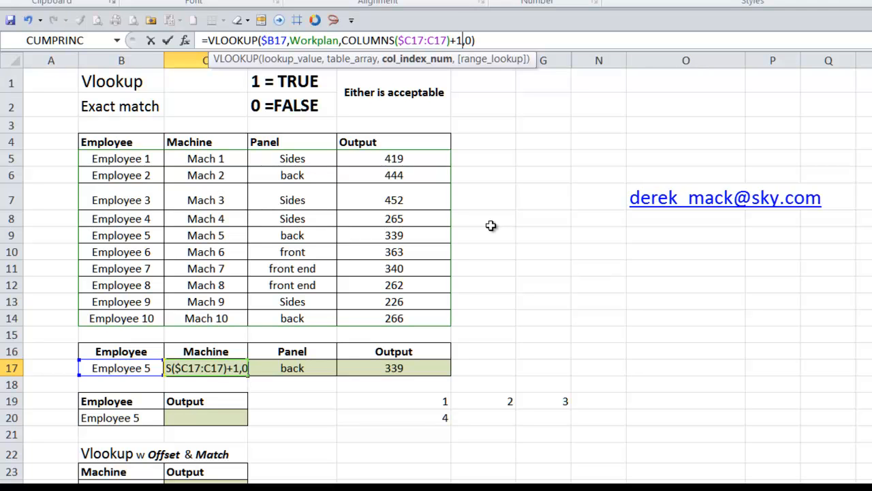
{"action": "key", "text": "Return"}
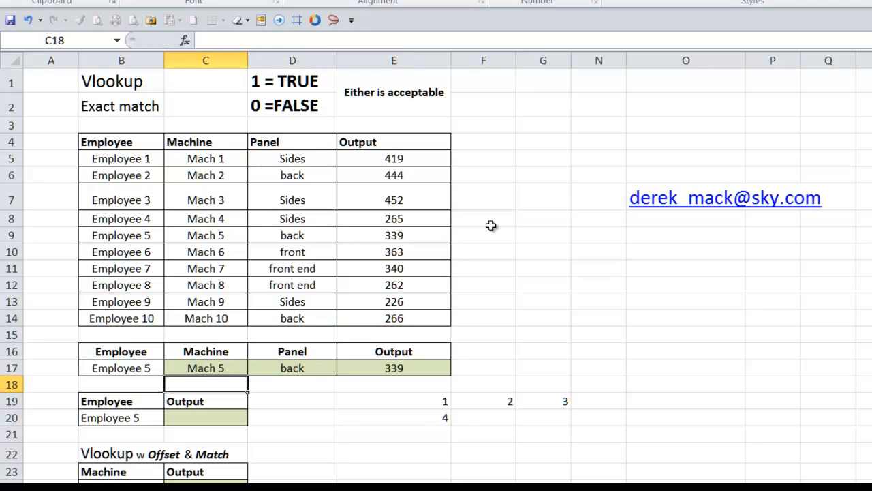
{"action": "left_click", "coordinate": [215, 367]}
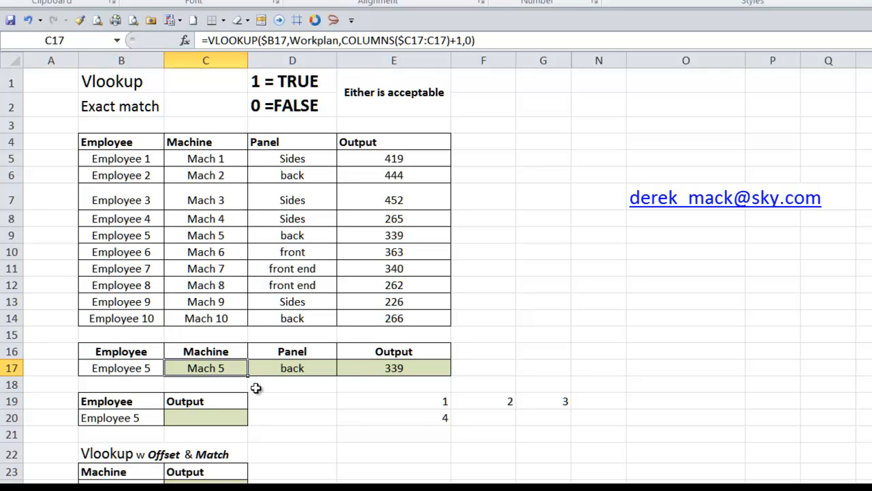
{"action": "left_click_drag", "start_coordinate": [250, 377], "coordinate": [401, 378]}
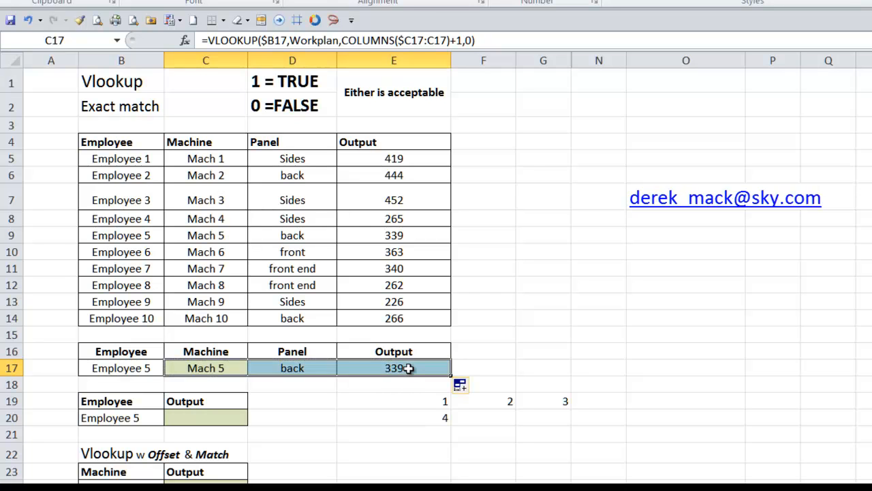
Evaluate the COLUMNS($C17:E17)+1 index inside the E17 VLOOKUP in place, and undo the evaluation to keep the formula
{"action": "left_click", "coordinate": [408, 368]}
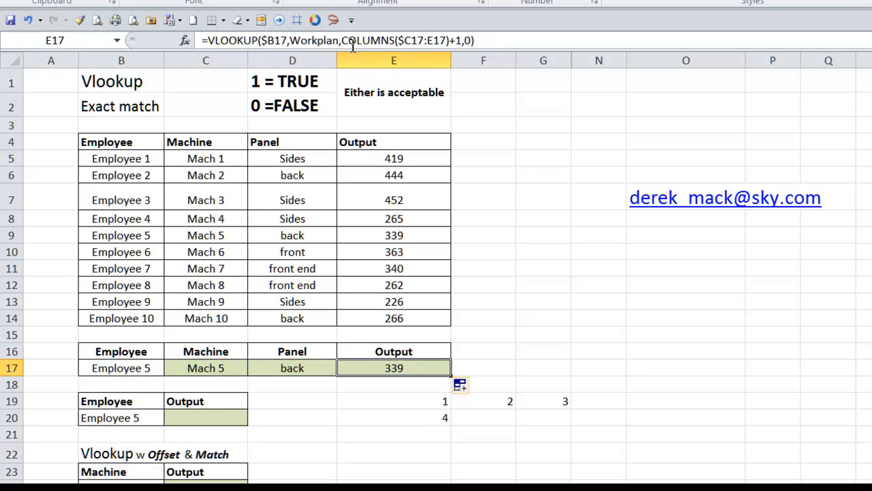
{"action": "left_click_drag", "start_coordinate": [342, 41], "coordinate": [462, 41]}
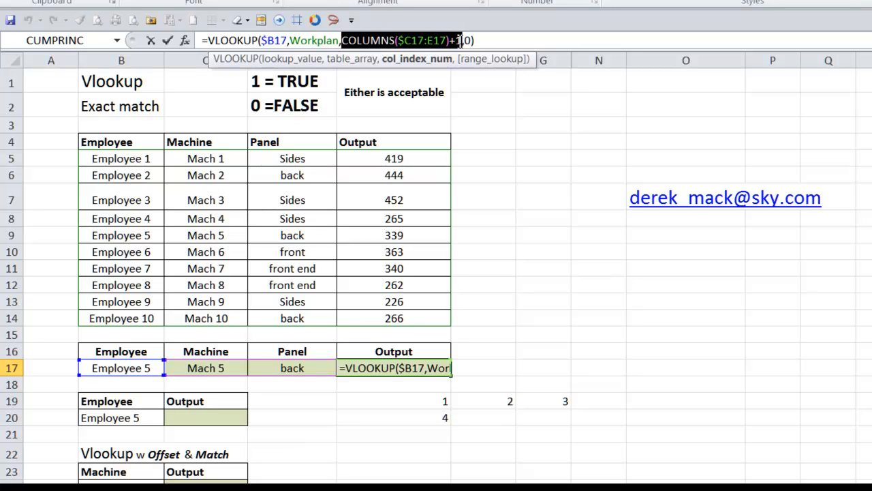
{"action": "key", "text": "F9"}
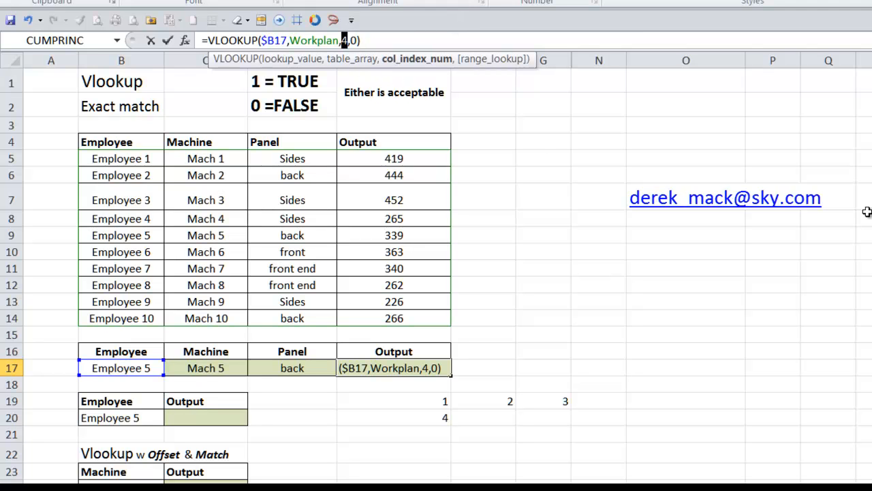
{"action": "key", "text": "ctrl+z"}
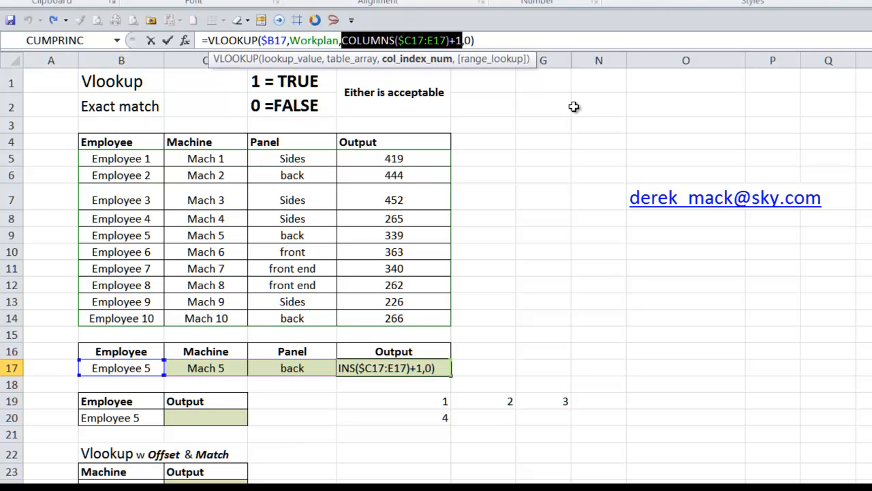
{"action": "key", "text": "Return"}
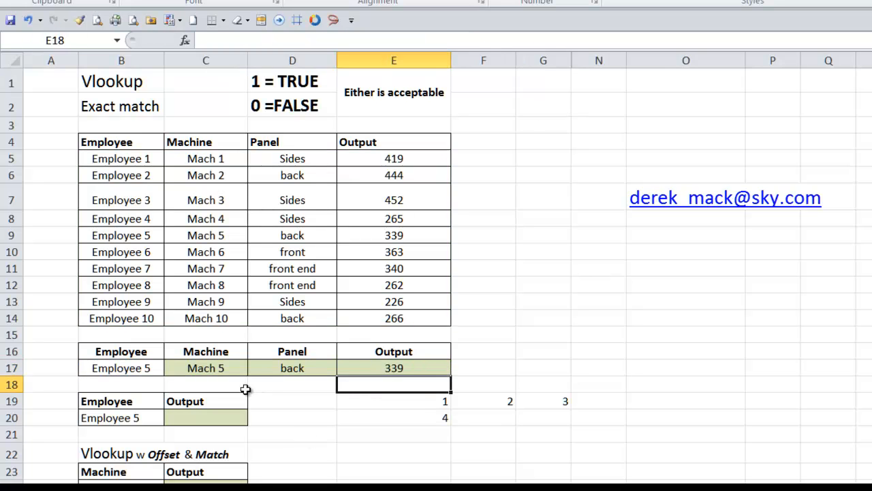
Look over the data table, the row 17 lookups and the Employee and Machine lookup tables below them
{"action": "left_click_drag", "start_coordinate": [122, 143], "coordinate": [417, 370]}
{"action": "scroll", "coordinate": [470, 388], "scroll_direction": "down", "scroll_amount": 1}
{"action": "scroll", "coordinate": [450, 377], "scroll_direction": "down", "scroll_amount": 3}
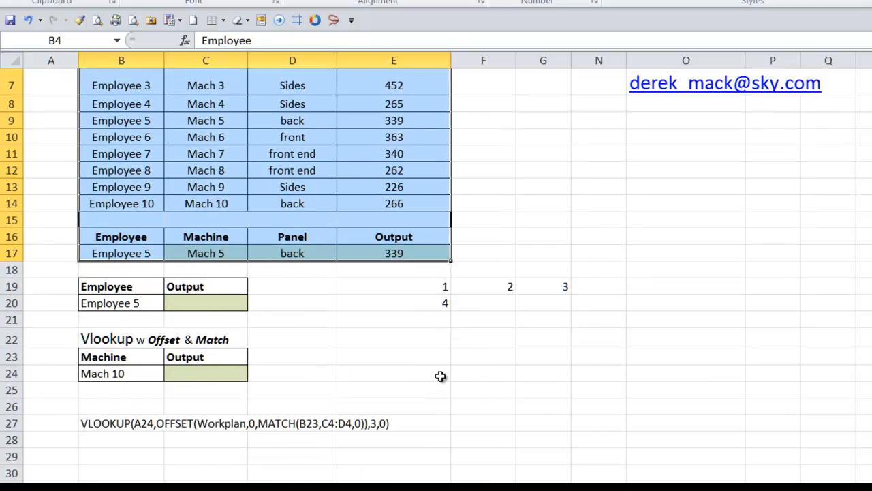
{"action": "scroll", "coordinate": [412, 364], "scroll_direction": "up", "scroll_amount": 4}
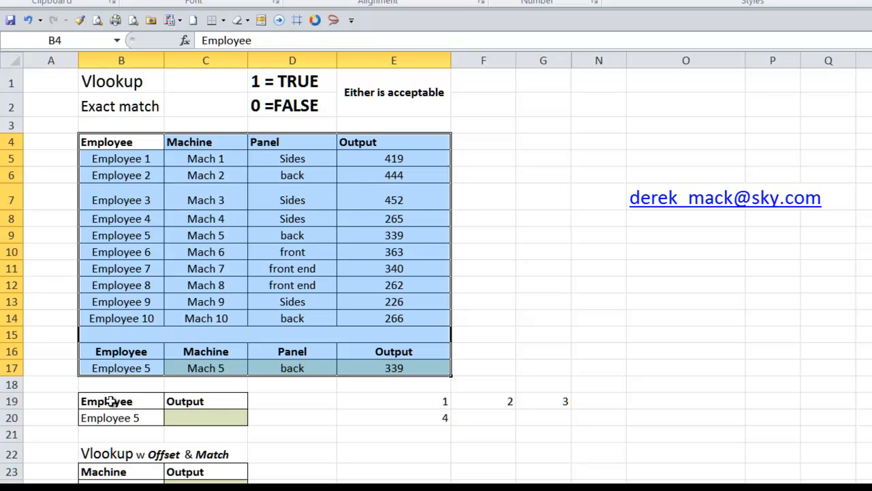
{"action": "left_click_drag", "start_coordinate": [109, 402], "coordinate": [191, 417]}
{"action": "left_click", "coordinate": [190, 420]}
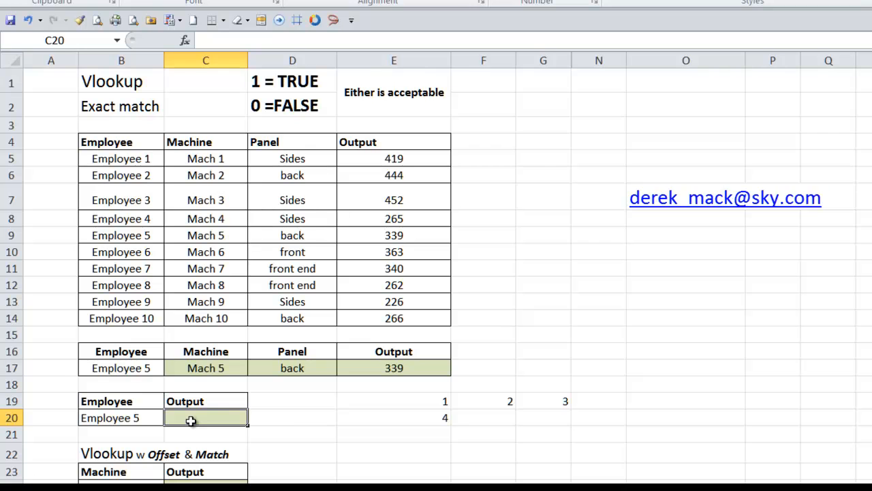
{"action": "scroll", "coordinate": [199, 423], "scroll_direction": "down", "scroll_amount": 1}
{"action": "scroll", "coordinate": [205, 416], "scroll_direction": "up", "scroll_amount": 1}
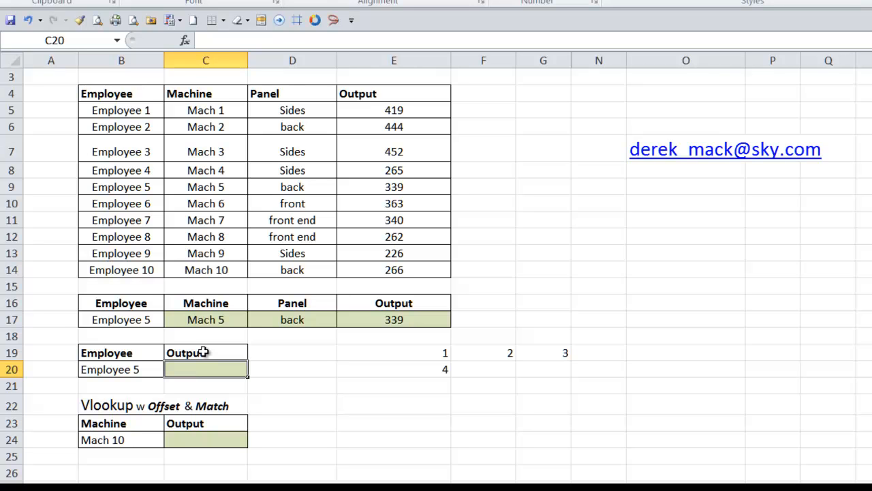
Compare the COLUMNS ranges in the filled Machine, Panel and Output formulas across C17:E17
{"action": "left_click", "coordinate": [215, 320]}
{"action": "left_click", "coordinate": [314, 321]}
{"action": "left_click_drag", "start_coordinate": [196, 321], "coordinate": [344, 325]}
{"action": "left_click", "coordinate": [225, 325]}
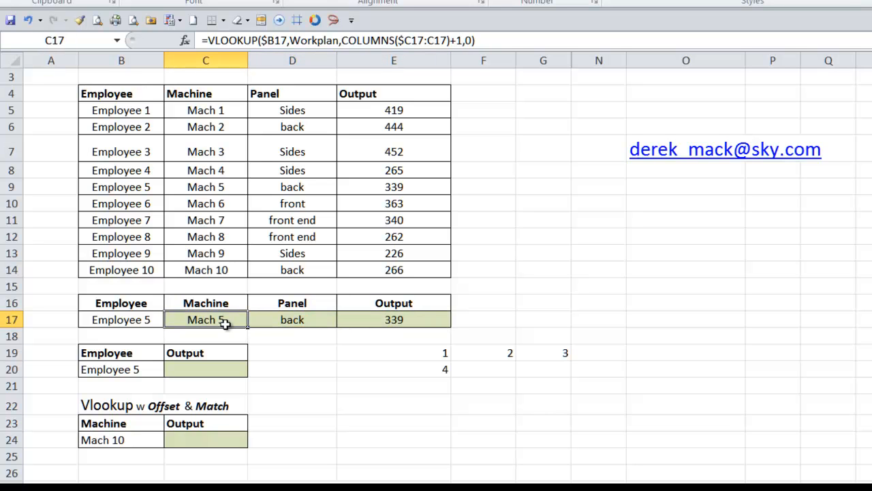
{"action": "left_click", "coordinate": [289, 321]}
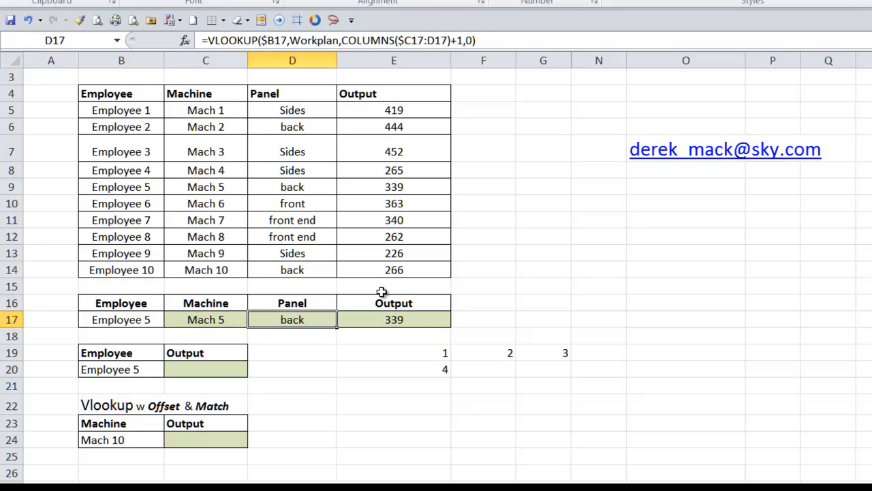
{"action": "left_click", "coordinate": [396, 319]}
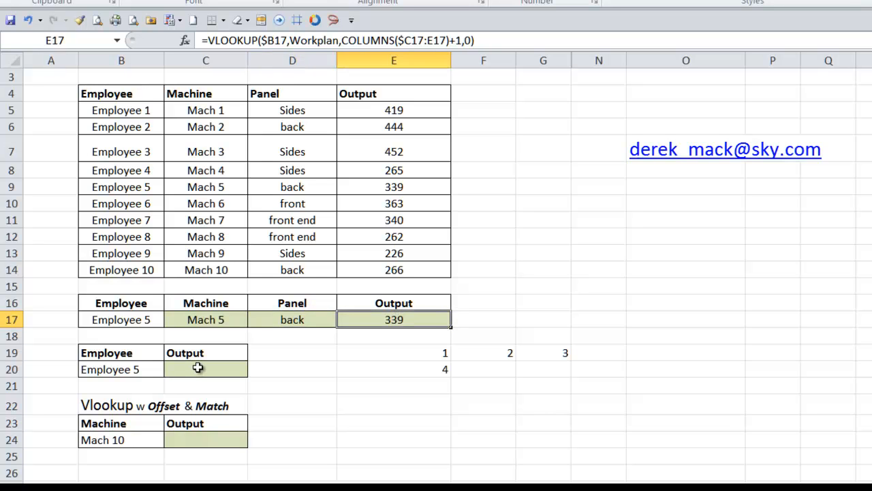
Choose Employee 7 as the lookup employee in cell B20
{"action": "left_click_drag", "start_coordinate": [105, 352], "coordinate": [105, 367]}
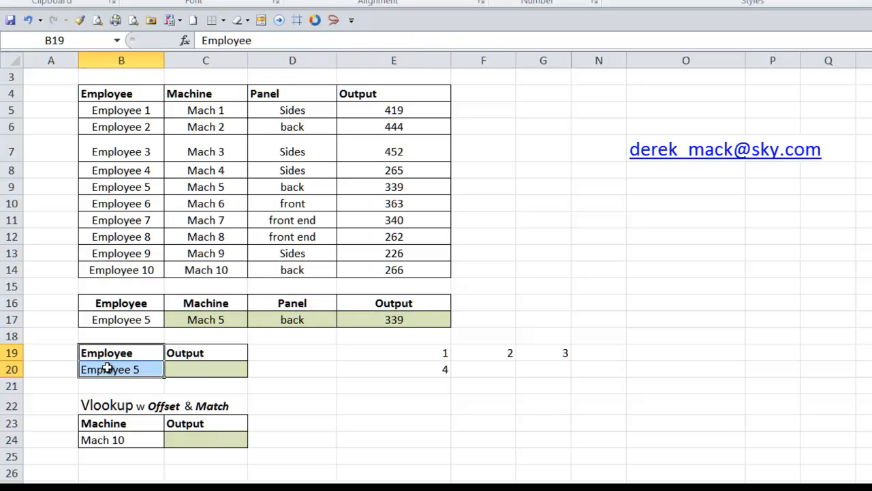
{"action": "left_click", "coordinate": [197, 352]}
{"action": "left_click", "coordinate": [141, 354]}
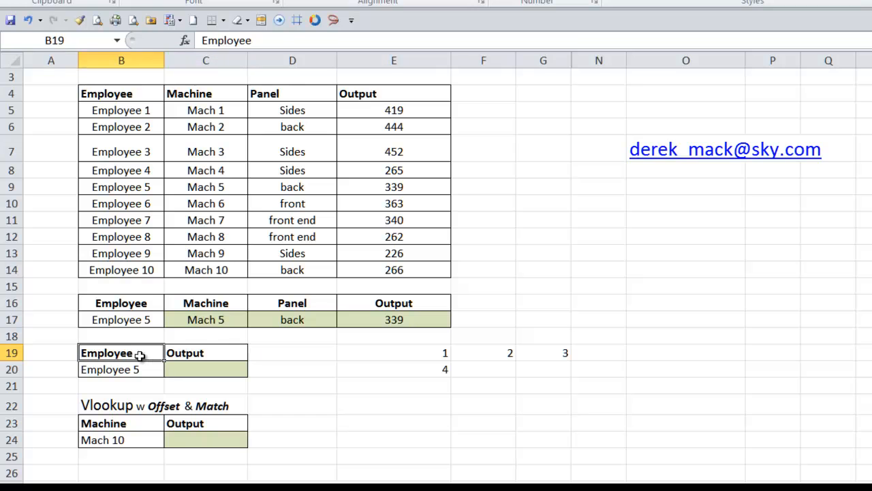
{"action": "left_click", "coordinate": [135, 374]}
{"action": "left_click", "coordinate": [168, 368]}
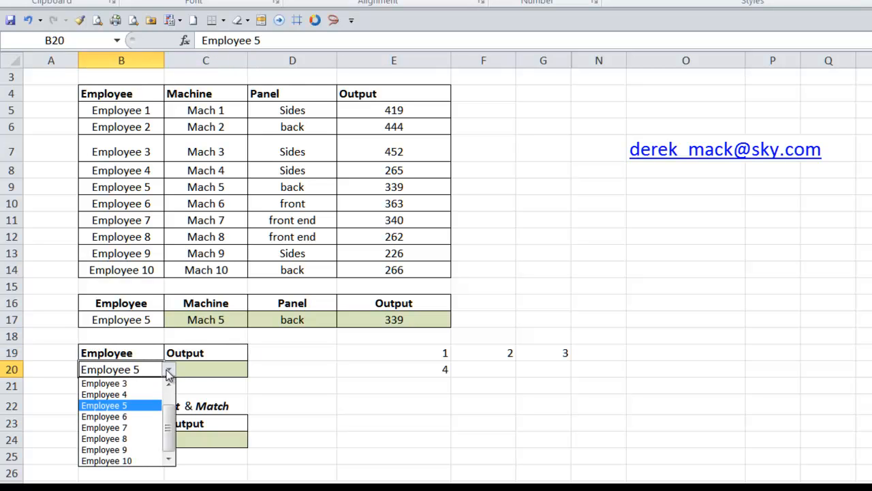
{"action": "left_click", "coordinate": [123, 428]}
Change the lookup heading in cell C19 to Machine
{"action": "left_click", "coordinate": [199, 372]}
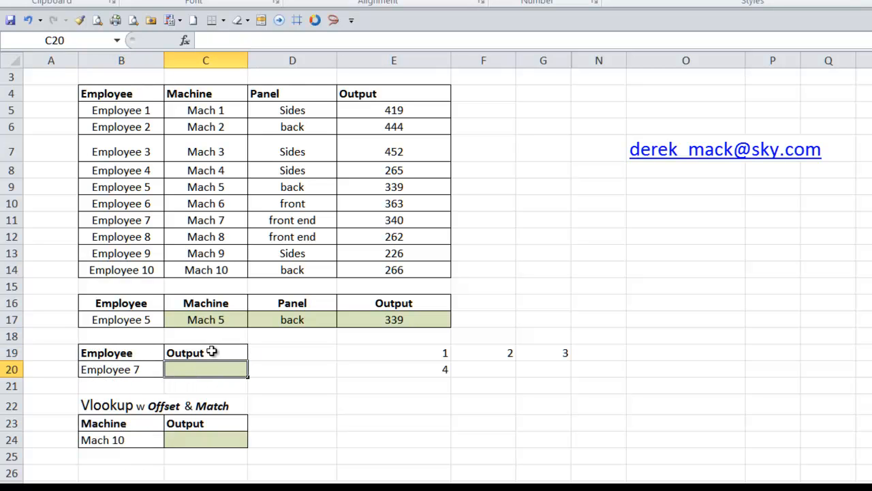
{"action": "left_click", "coordinate": [210, 356]}
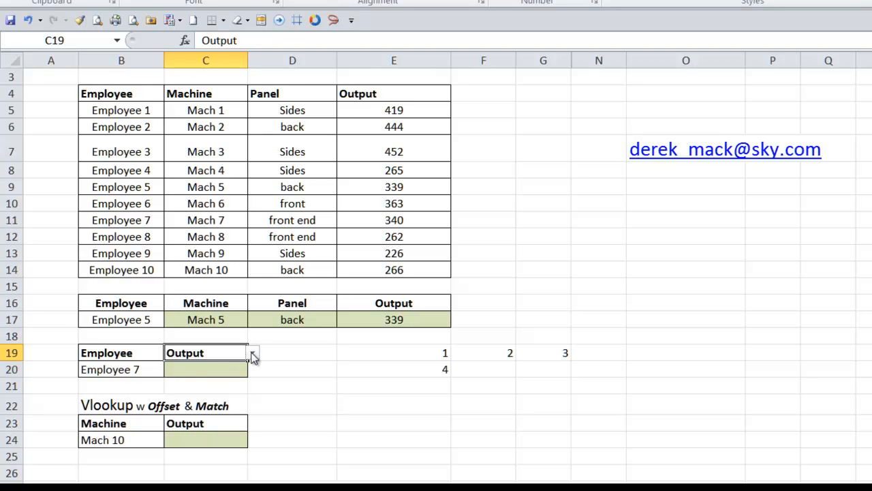
{"action": "left_click", "coordinate": [252, 353]}
{"action": "left_click", "coordinate": [234, 366]}
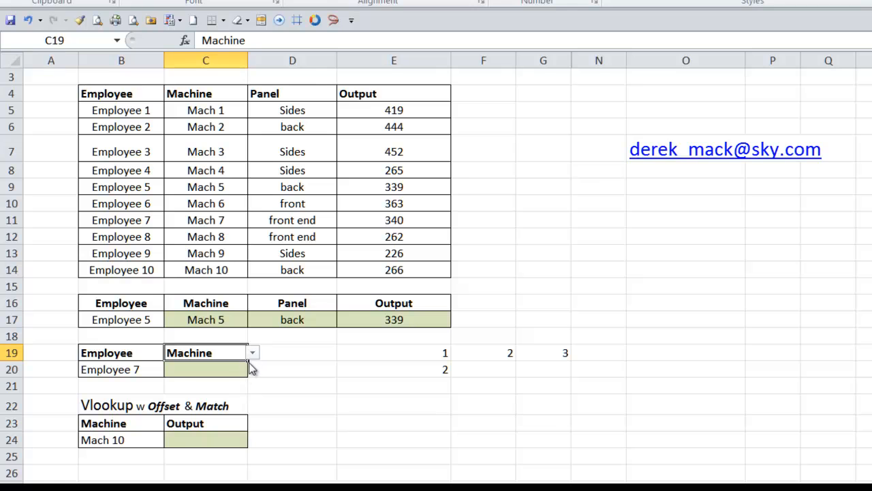
Change the lookup heading in cell C19 to Panel
{"action": "left_click", "coordinate": [252, 353]}
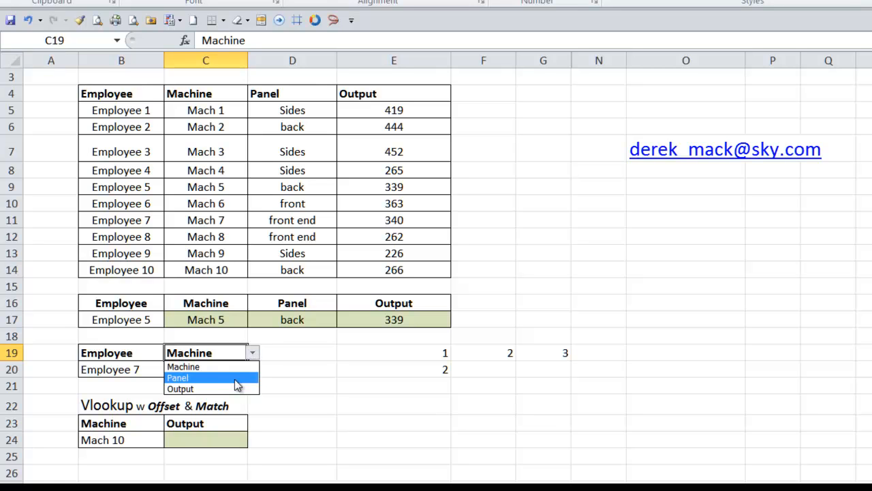
{"action": "left_click", "coordinate": [233, 378]}
{"action": "left_click", "coordinate": [225, 372]}
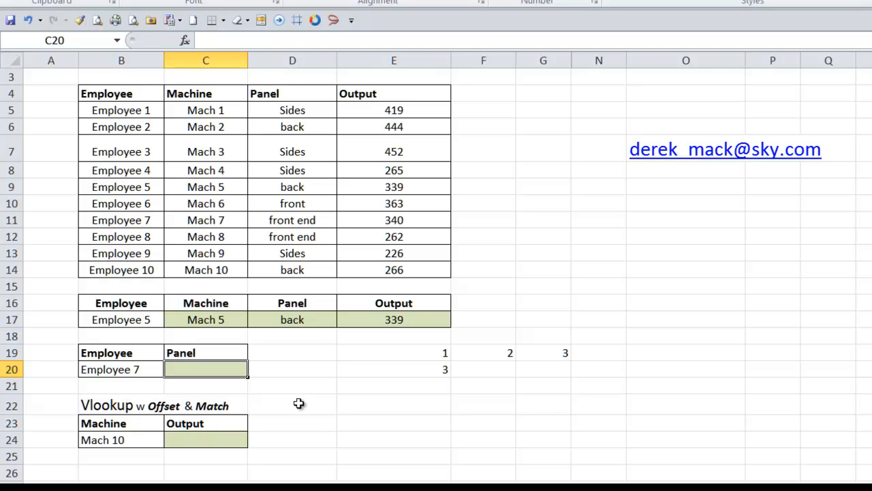
Clear the helper numbers from cells E19:N19 beside the heading lookup
{"action": "type", "text": "="}
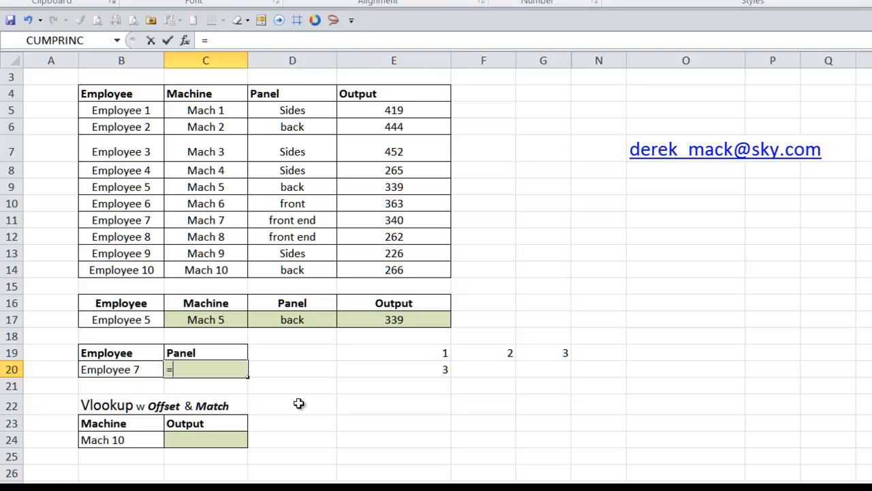
{"action": "key", "text": "Escape"}
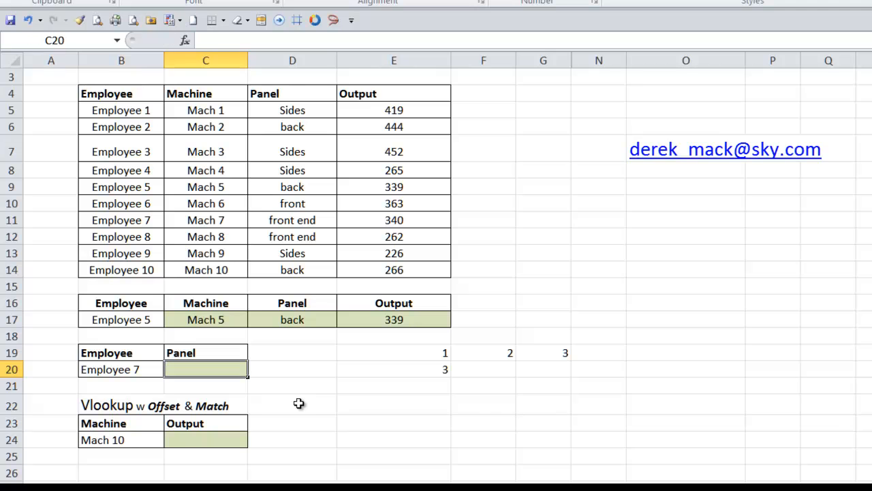
{"action": "left_click_drag", "start_coordinate": [450, 354], "coordinate": [614, 349]}
{"action": "key", "text": "Delete"}
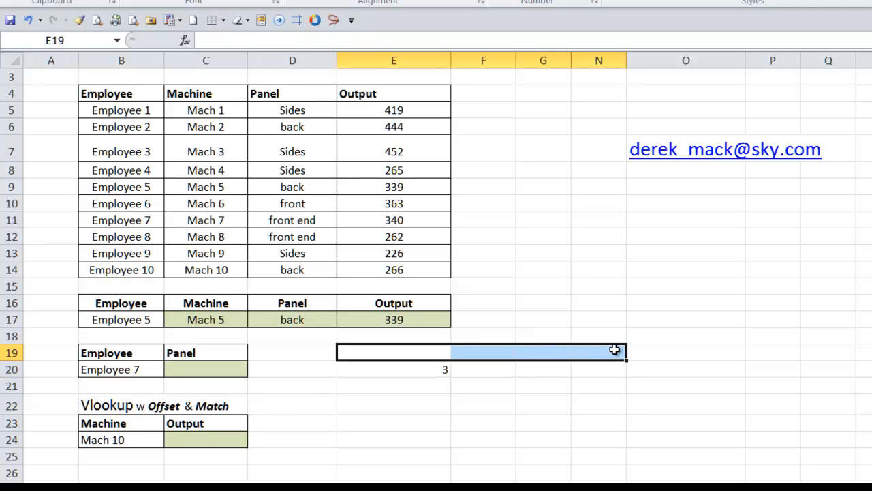
Enter =MATCH(C19,B4:E4,0) in cell F21 to find the selected heading's position in the table header row
{"action": "left_click", "coordinate": [511, 387]}
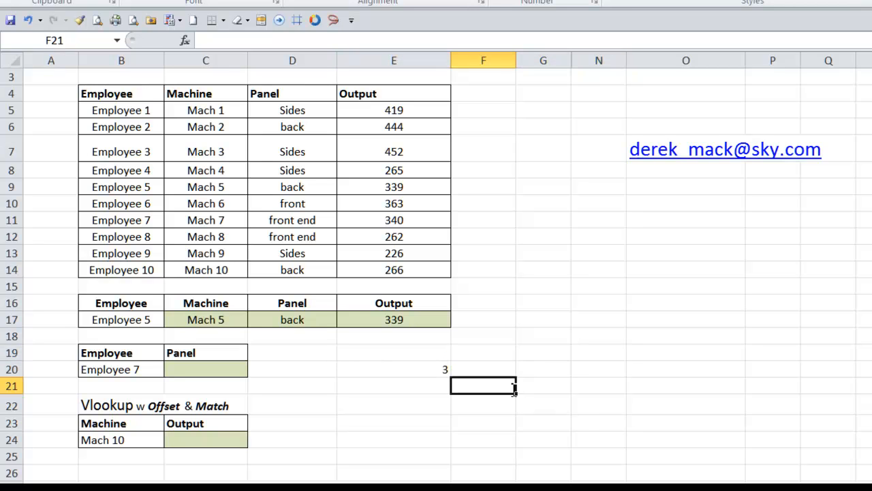
{"action": "type", "text": "=matc"}
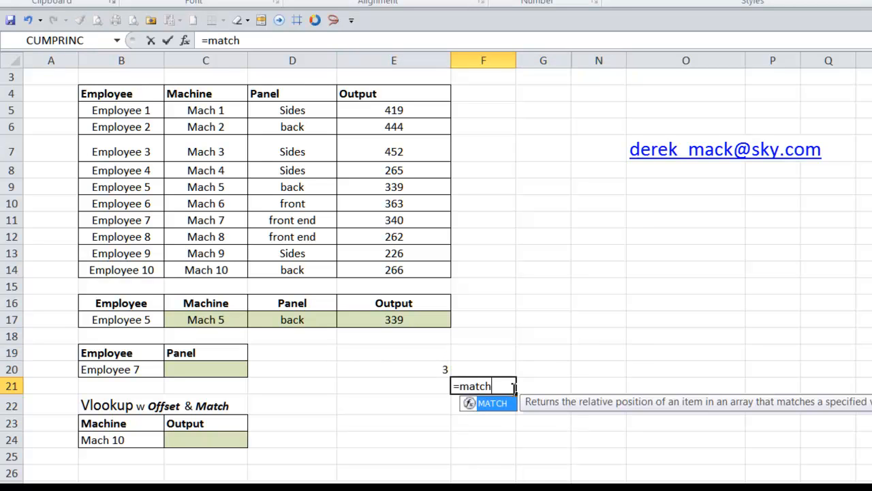
{"action": "type", "text": "h"}
{"action": "key", "text": "Tab"}
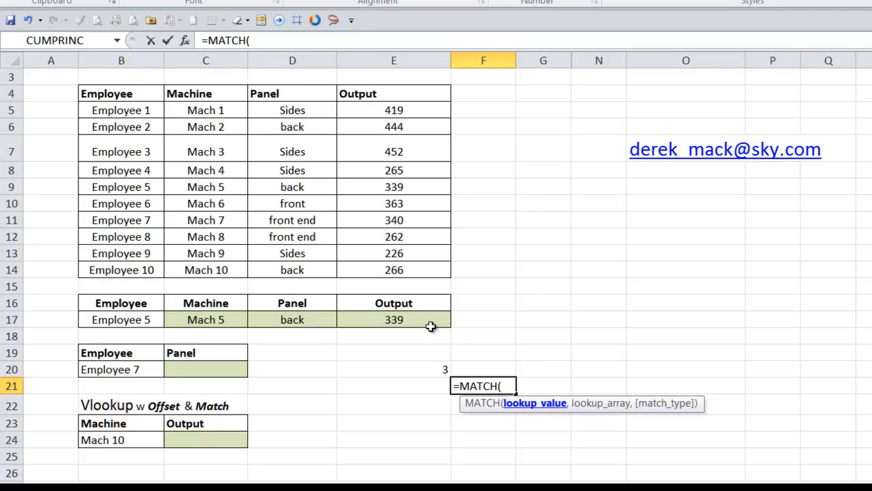
{"action": "left_click", "coordinate": [209, 352]}
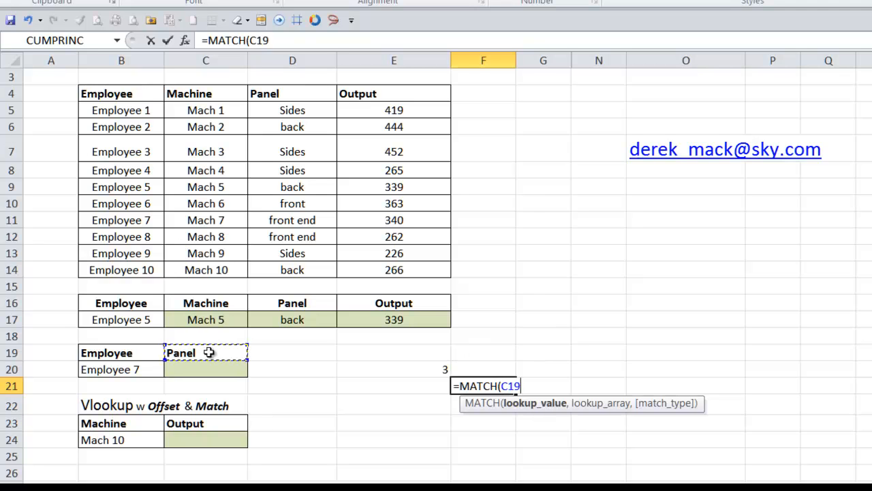
{"action": "type", "text": ","}
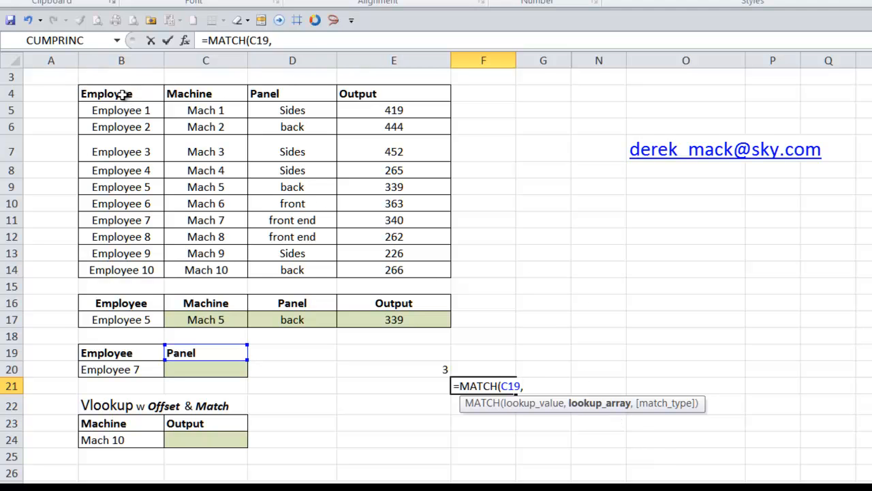
{"action": "left_click_drag", "start_coordinate": [117, 95], "coordinate": [374, 96]}
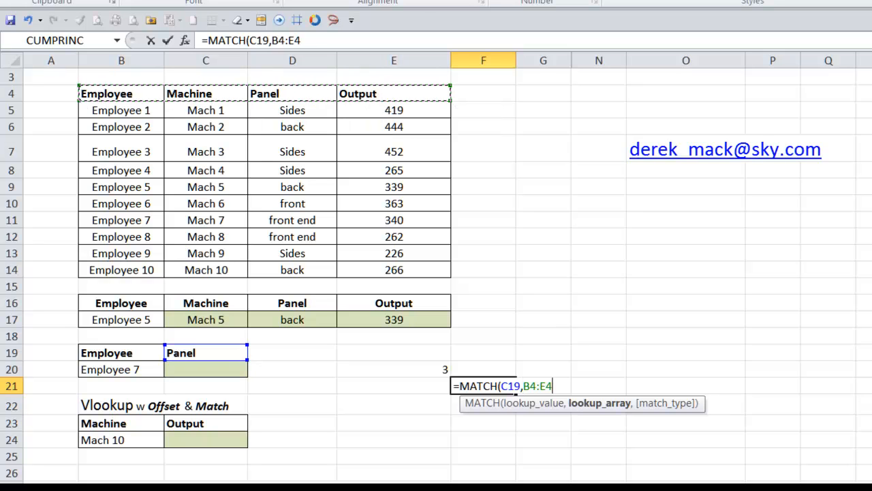
{"action": "type", "text": ","}
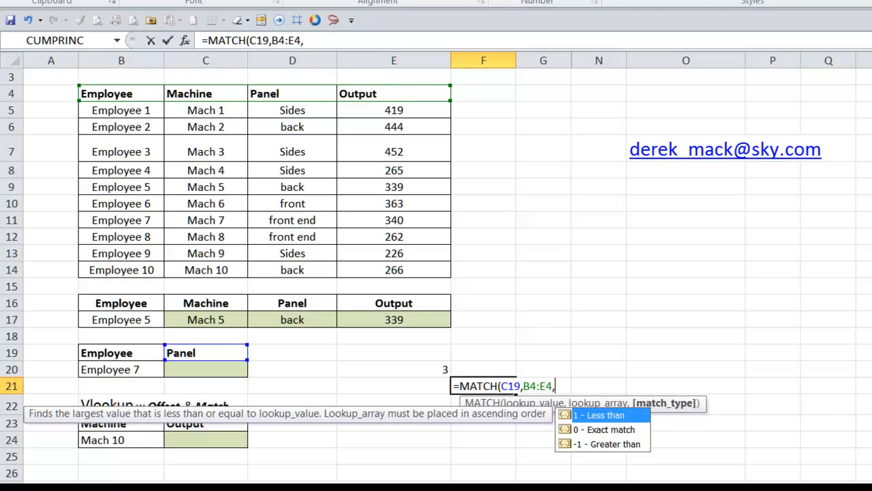
{"action": "type", "text": "0)"}
{"action": "key", "text": "Return"}
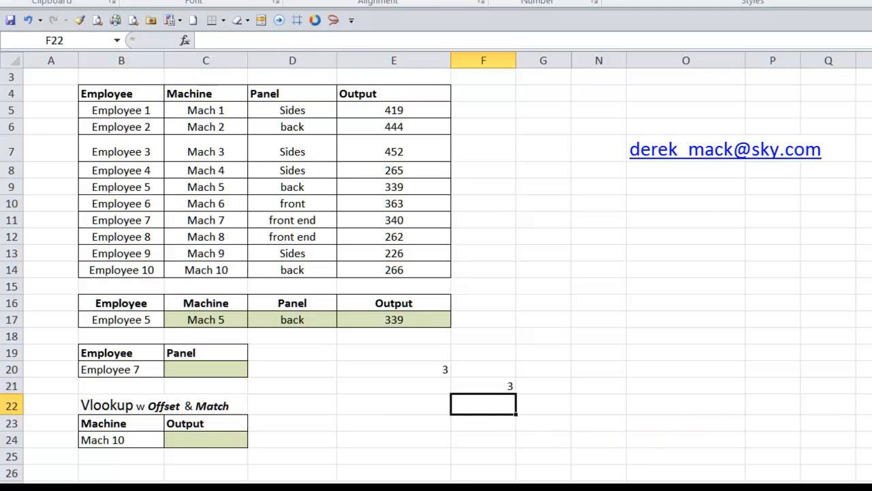
Trace the heading selected in C19 across the table headers in B4:E4 to check its position
{"action": "left_click", "coordinate": [206, 353]}
{"action": "left_click_drag", "start_coordinate": [136, 93], "coordinate": [373, 94]}
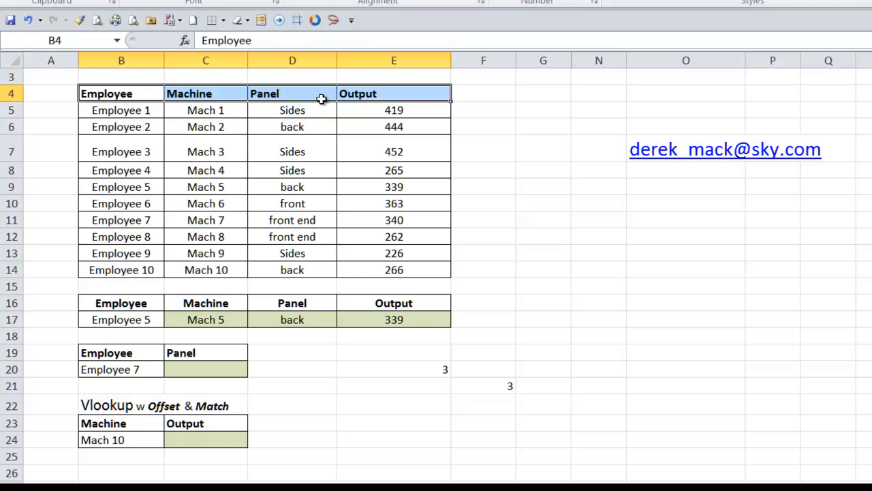
{"action": "key", "text": "Tab"}
{"action": "key", "text": "Tab"}
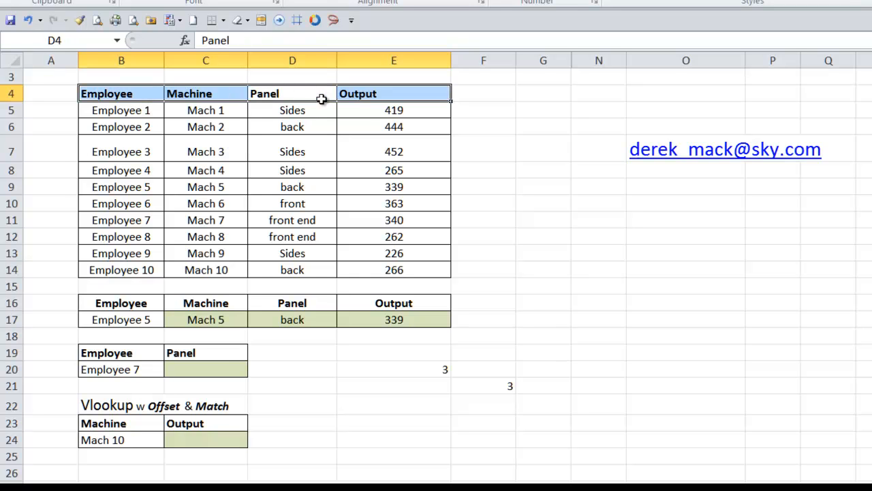
Test the MATCH formula in F21 by switching the C19 heading to Output and back to Machine
{"action": "left_click", "coordinate": [219, 350]}
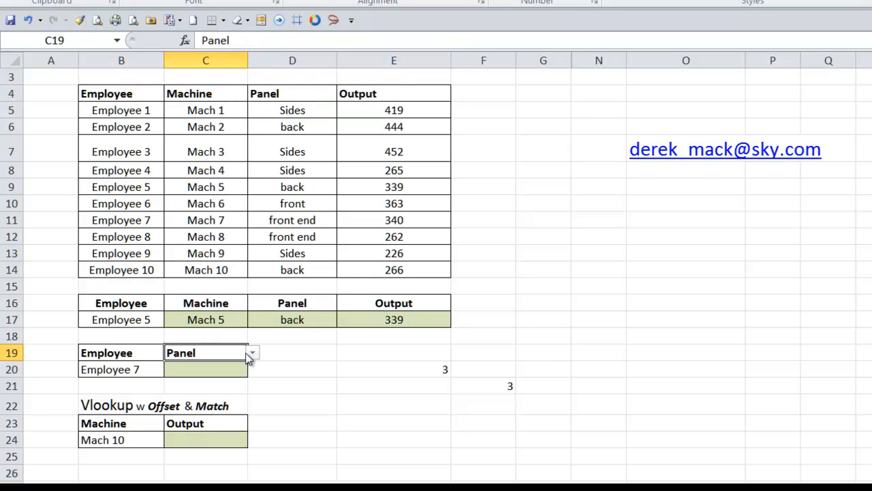
{"action": "left_click", "coordinate": [252, 352]}
{"action": "left_click", "coordinate": [233, 385]}
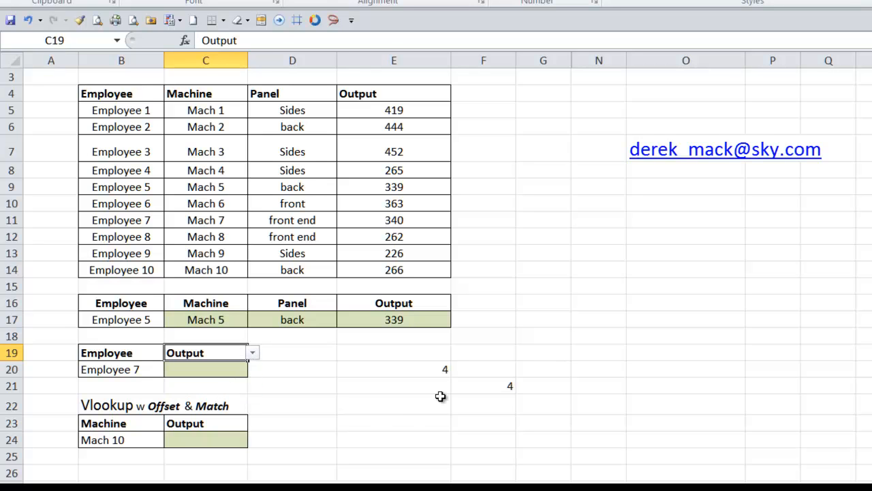
{"action": "left_click", "coordinate": [504, 390]}
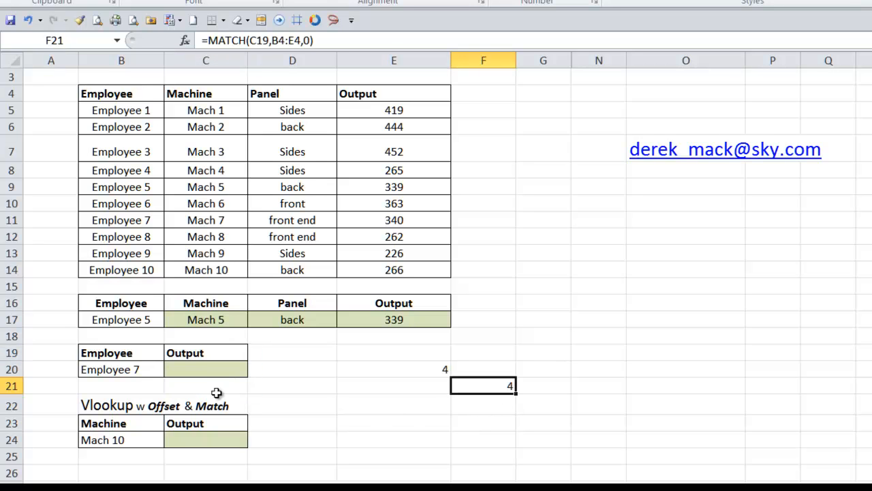
{"action": "left_click", "coordinate": [202, 352]}
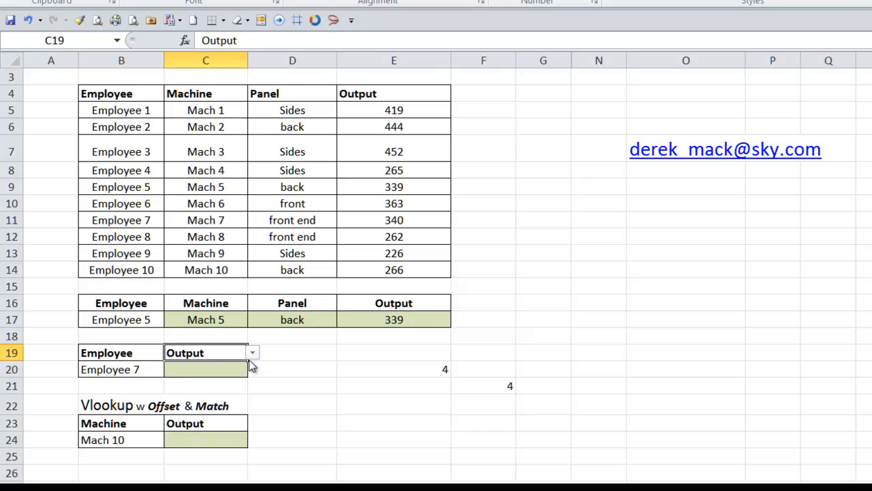
{"action": "left_click", "coordinate": [252, 352]}
{"action": "left_click", "coordinate": [238, 368]}
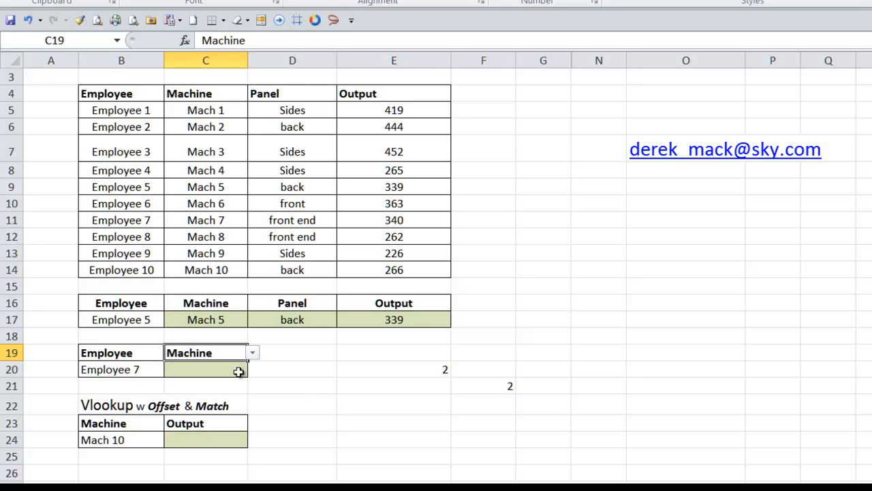
{"action": "left_click", "coordinate": [503, 389]}
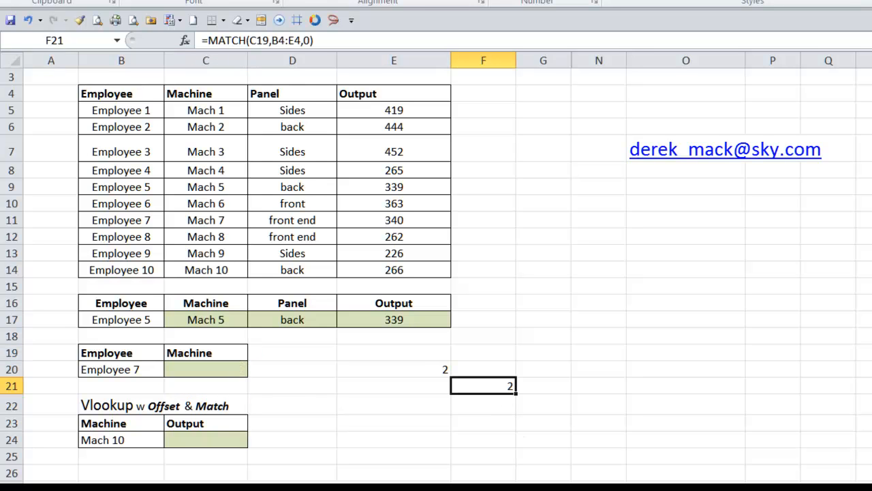
Begin a VLOOKUP formula in cell C20 with B20 as the lookup value and the named range Workplan as the table array
{"action": "left_click", "coordinate": [211, 368]}
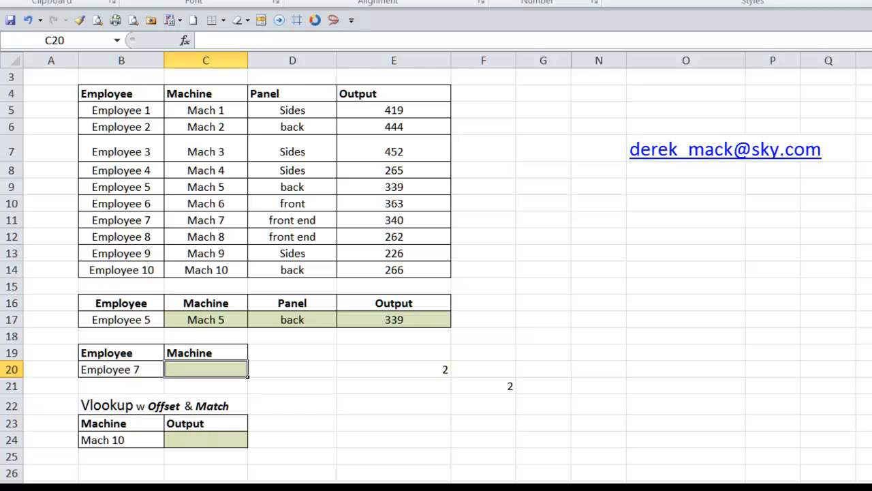
{"action": "type", "text": "=vlook"}
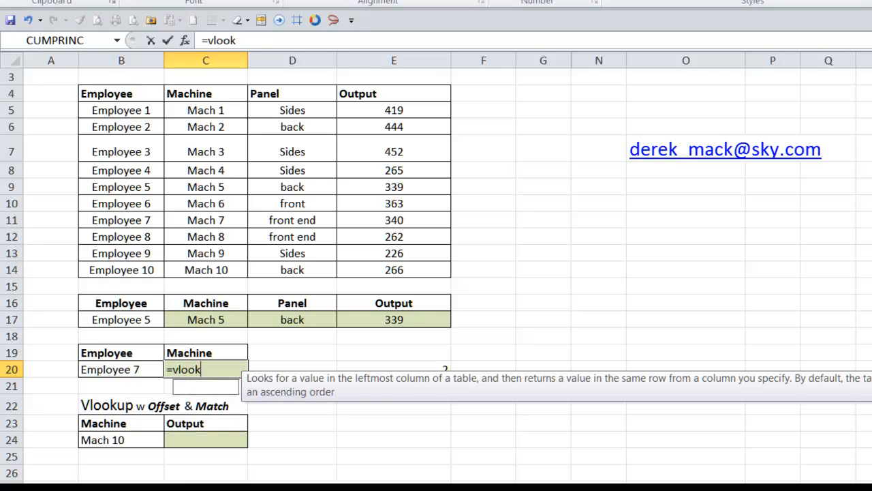
{"action": "key", "text": "Tab"}
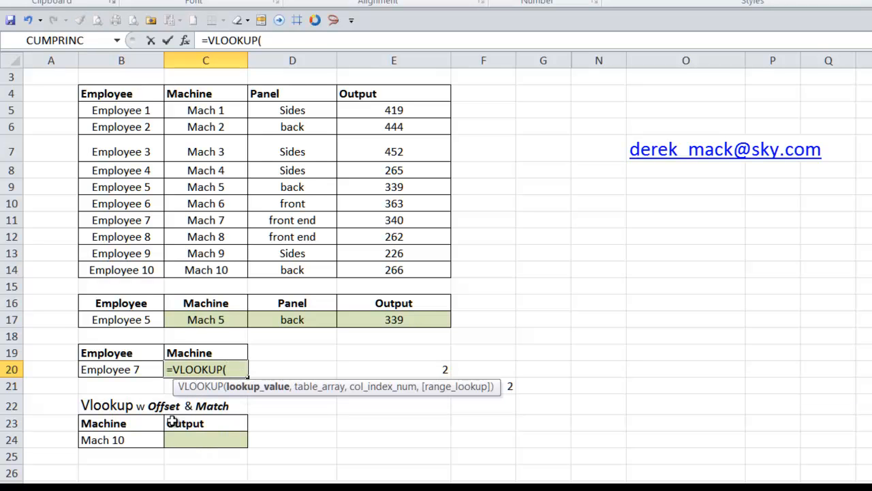
{"action": "left_click", "coordinate": [109, 371]}
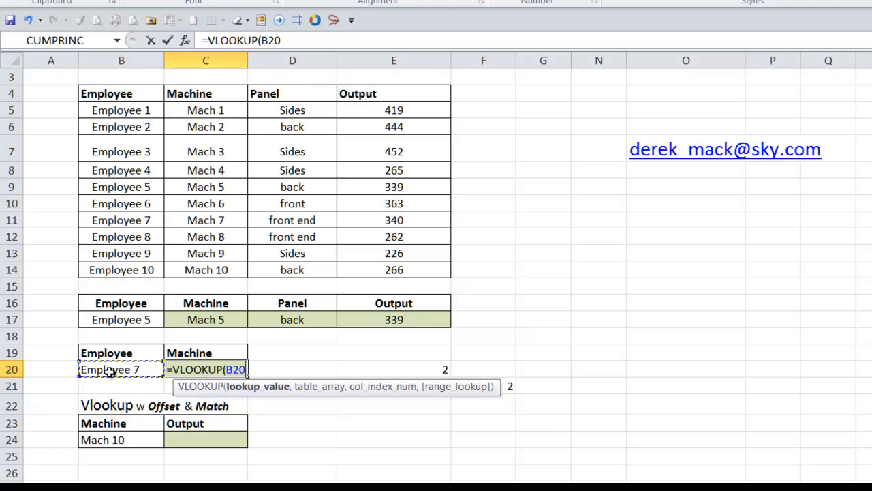
{"action": "type", "text": ","}
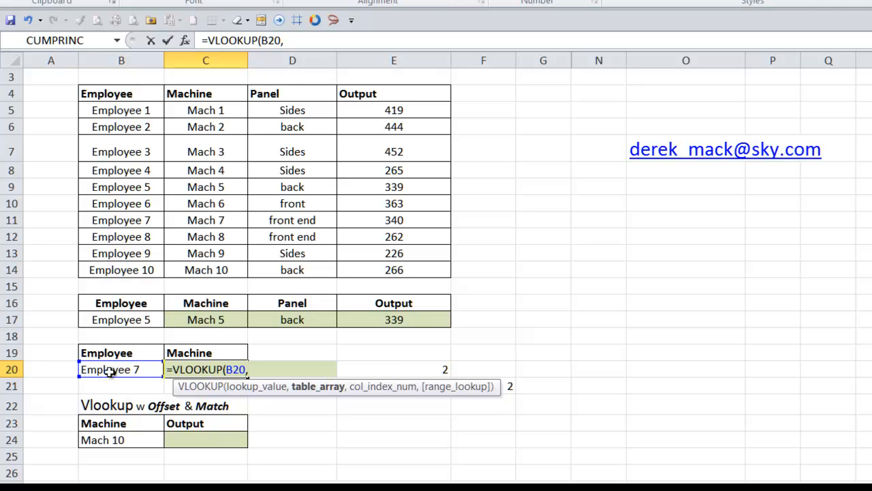
{"action": "key", "text": "F3"}
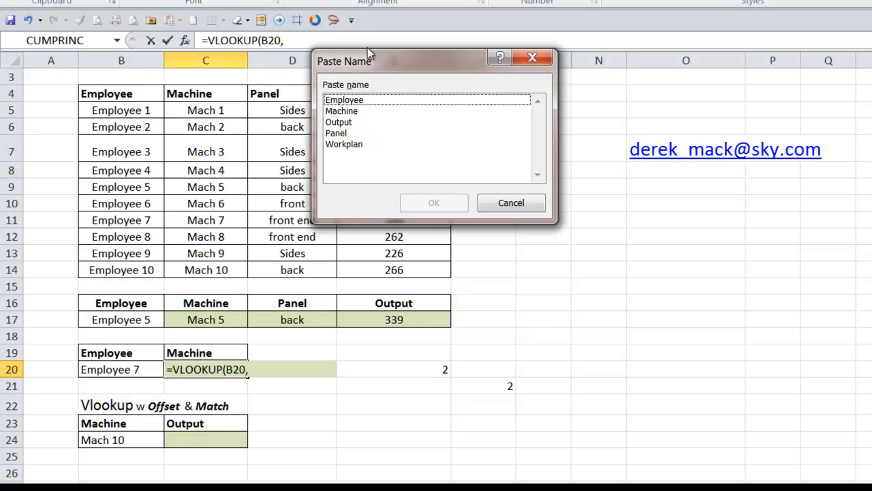
{"action": "left_click", "coordinate": [351, 144]}
{"action": "left_click", "coordinate": [434, 203]}
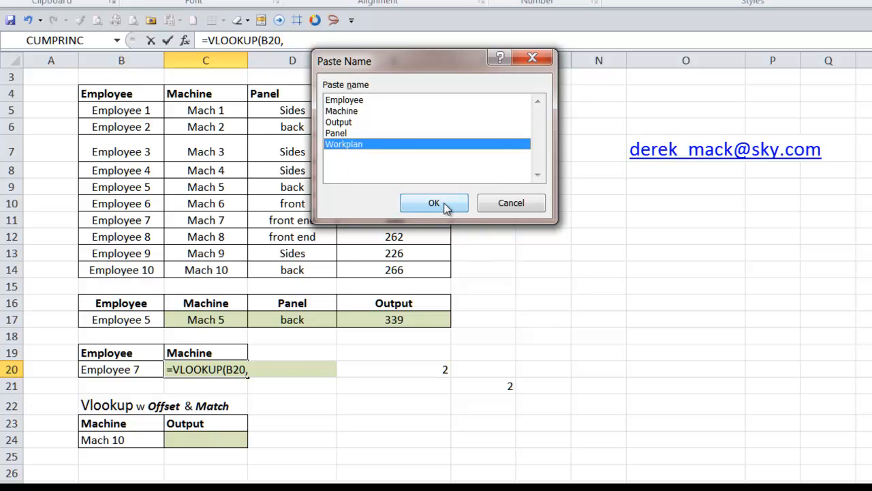
{"action": "type", "text": ","}
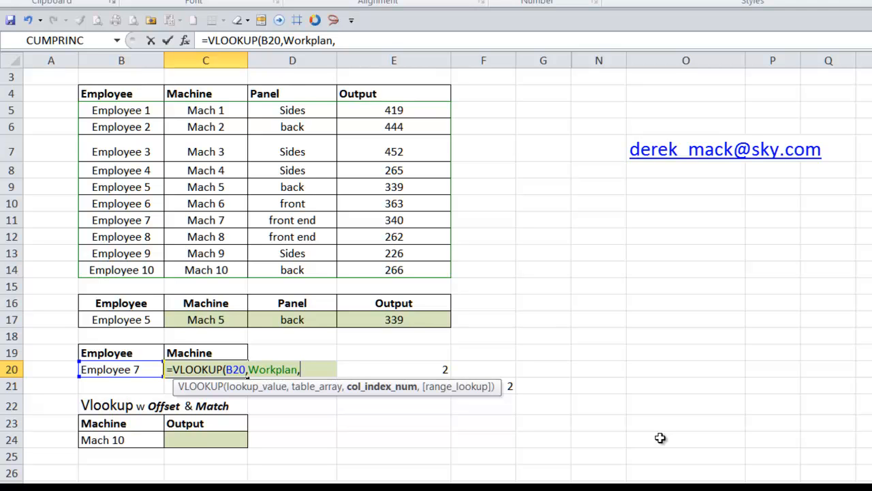
Nest MATCH(C19,B4:E4,0) as the column index number in the C20 VLOOKUP formula
{"action": "type", "text": "match"}
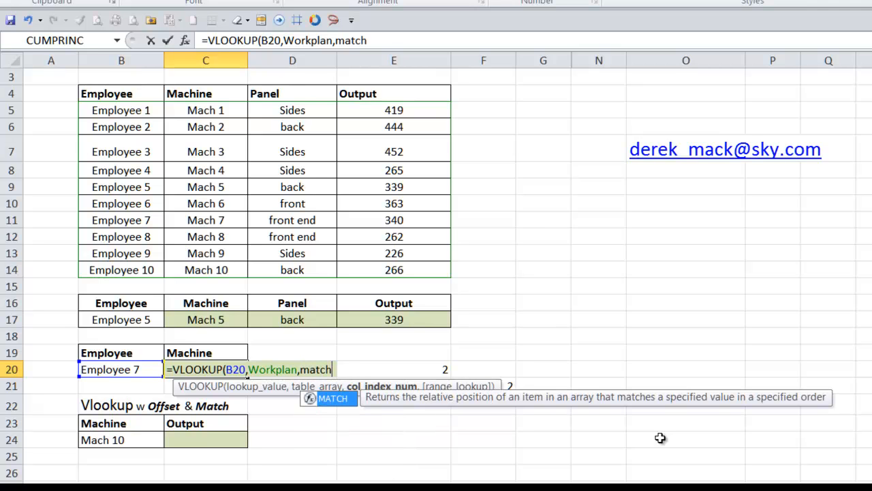
{"action": "key", "text": "Tab"}
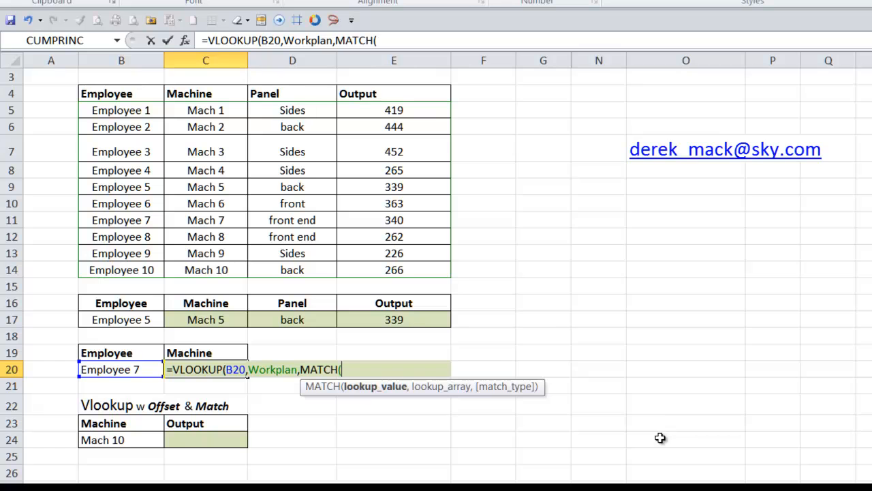
{"action": "left_click", "coordinate": [196, 352]}
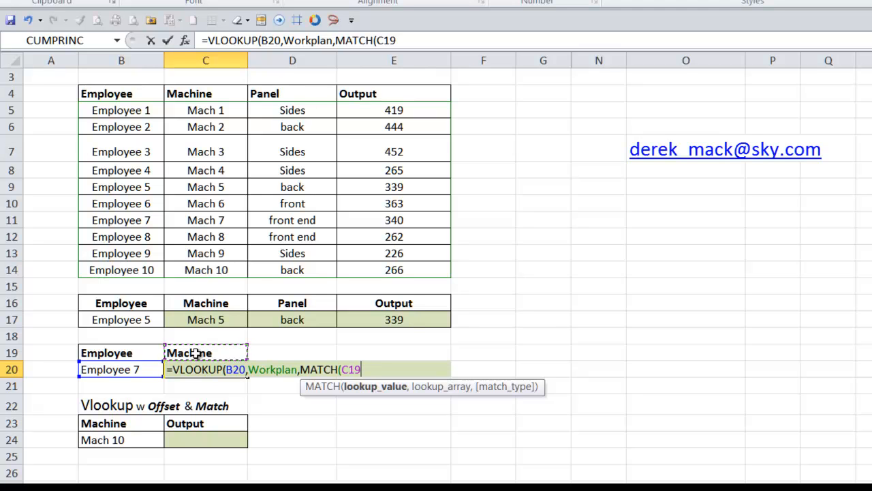
{"action": "type", "text": ","}
{"action": "left_click", "coordinate": [123, 93]}
{"action": "left_click_drag", "start_coordinate": [123, 93], "coordinate": [372, 99]}
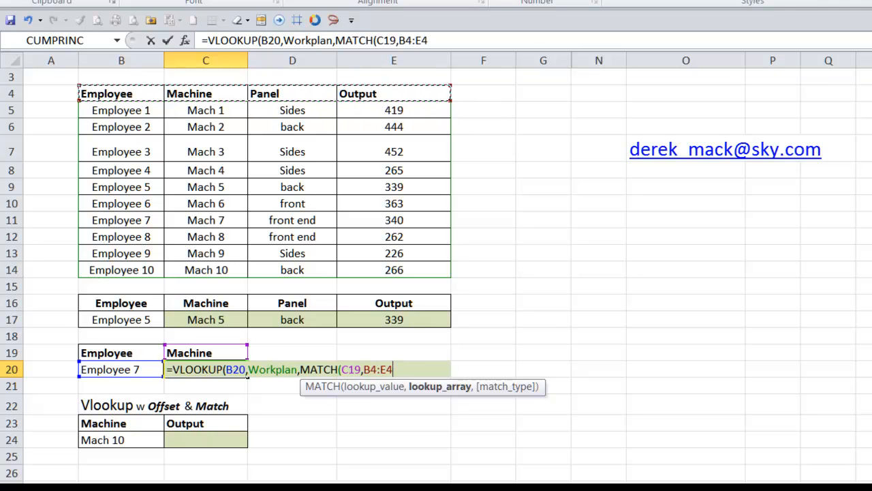
{"action": "type", "text": ","}
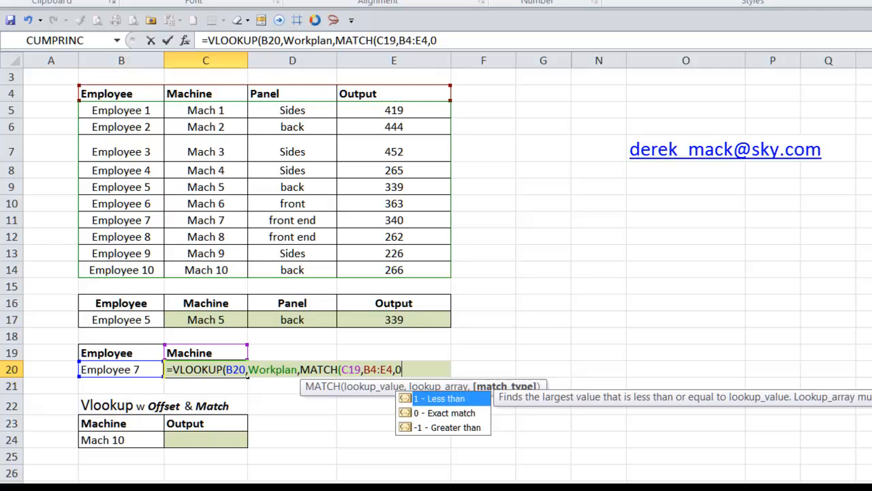
{"action": "type", "text": "0)"}
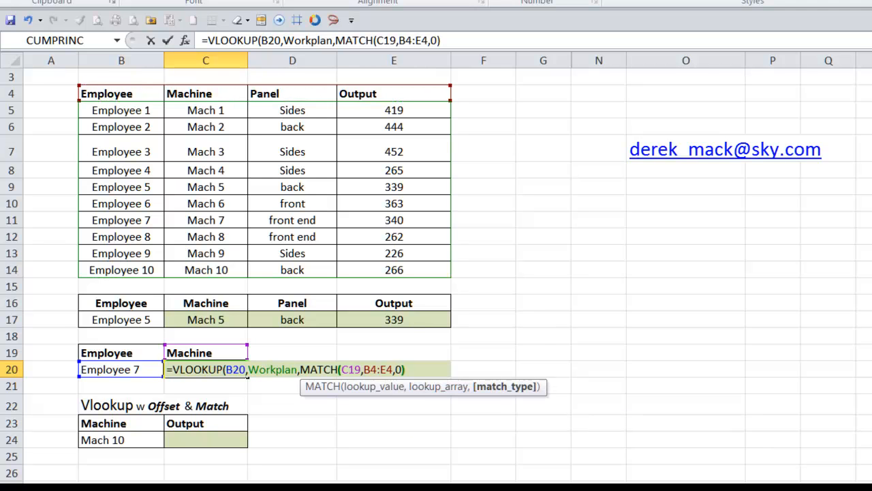
Complete the C20 VLOOKUP formula with 0 as the range lookup argument for an exact match
{"action": "type", "text": ","}
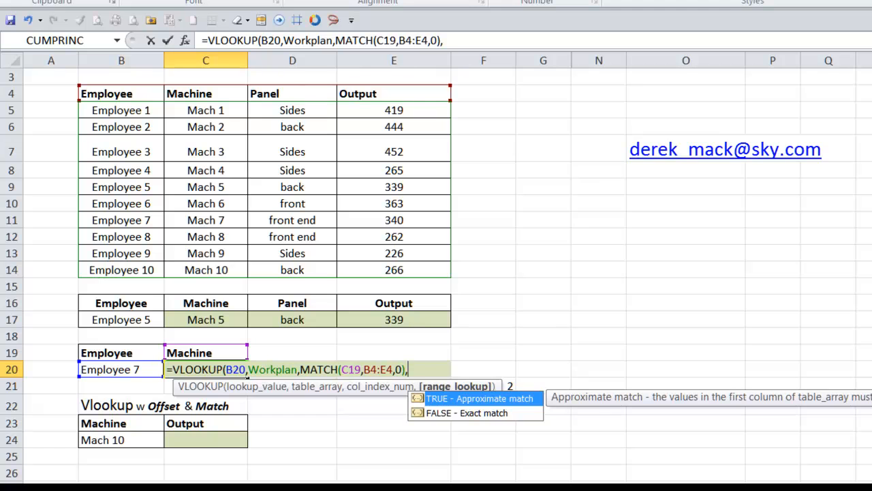
{"action": "type", "text": "0)"}
{"action": "key", "text": "Return"}
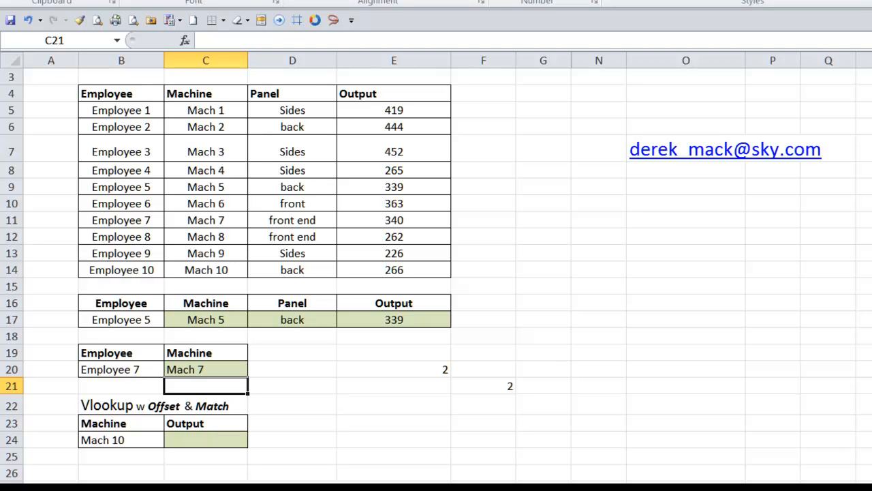
Trace the formula's inputs B20 and C19 against the table headers in B4:E4
{"action": "left_click", "coordinate": [101, 371]}
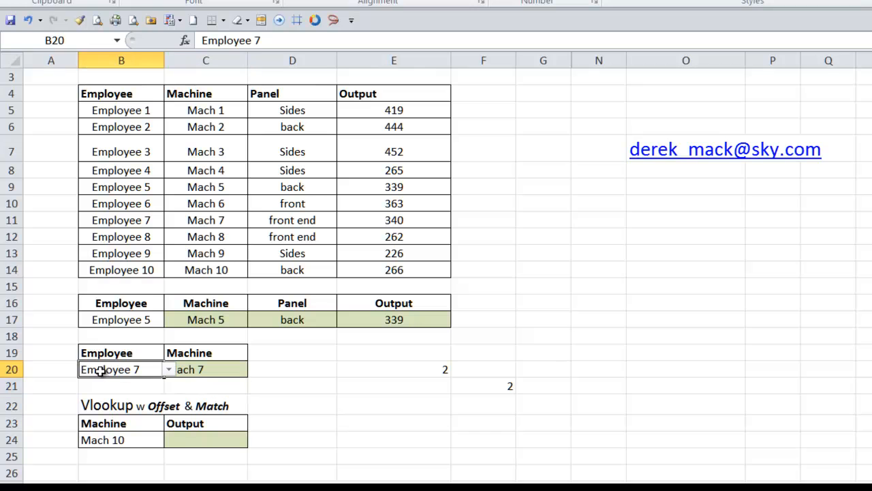
{"action": "left_click", "coordinate": [200, 352]}
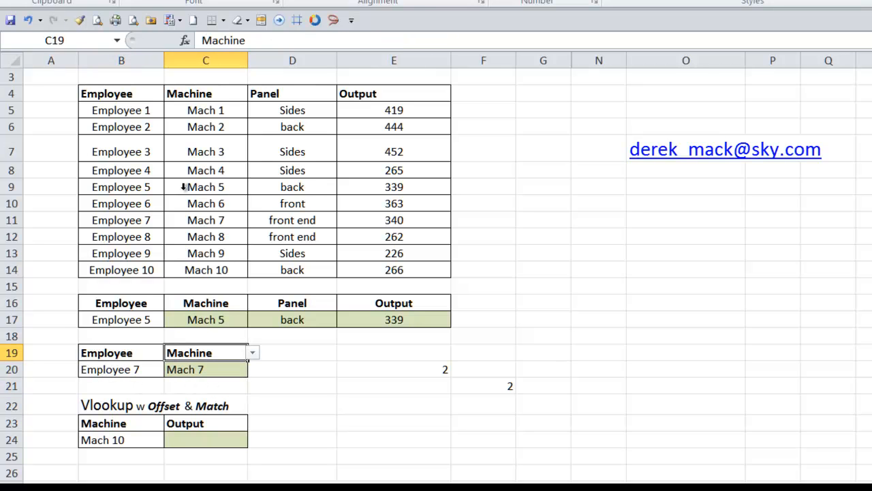
{"action": "left_click", "coordinate": [124, 92]}
{"action": "left_click_drag", "start_coordinate": [124, 92], "coordinate": [181, 91]}
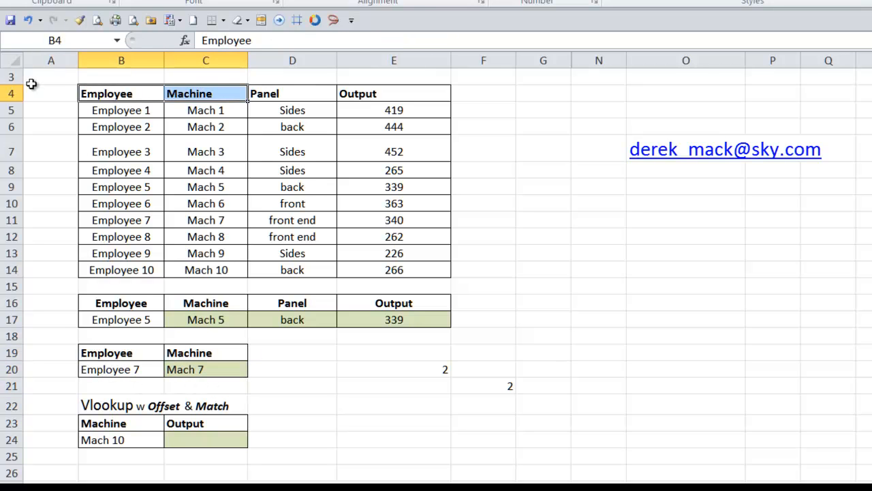
{"action": "left_click", "coordinate": [146, 94]}
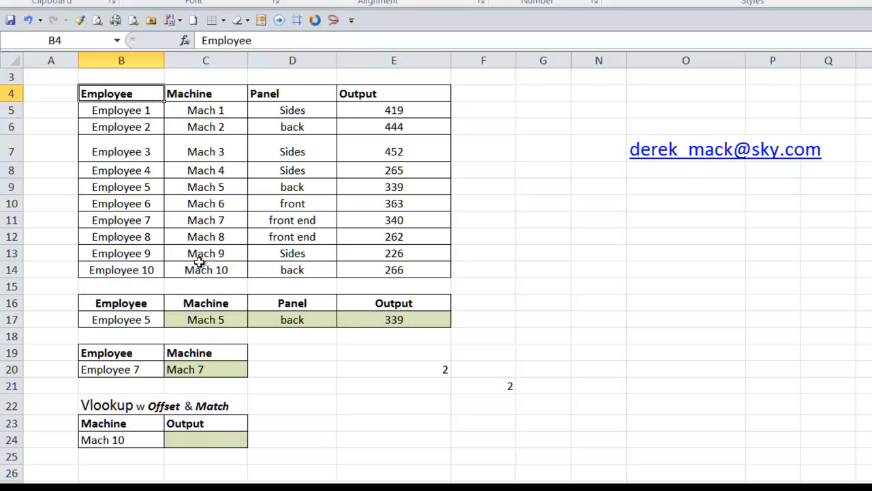
{"action": "left_click", "coordinate": [206, 352]}
{"action": "left_click_drag", "start_coordinate": [130, 93], "coordinate": [376, 93]}
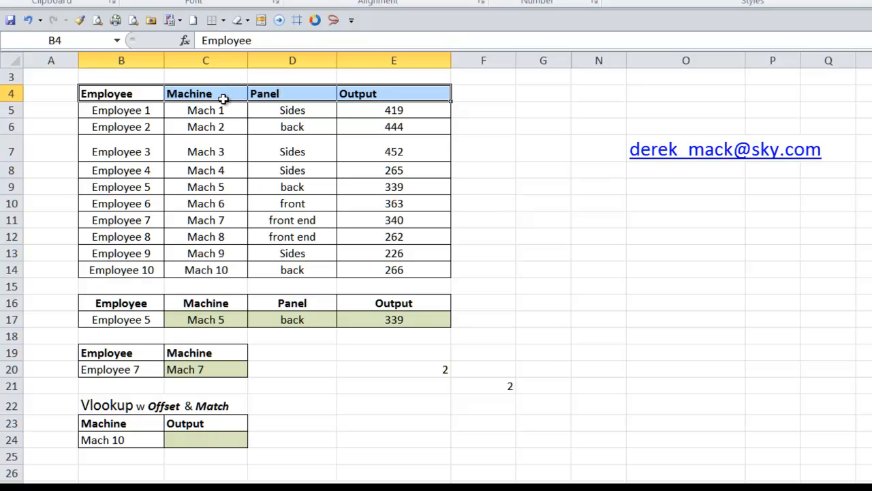
Test the C20 formula by switching the C19 heading to Panel and comparing the result with the Employee 7 row
{"action": "left_click", "coordinate": [228, 356]}
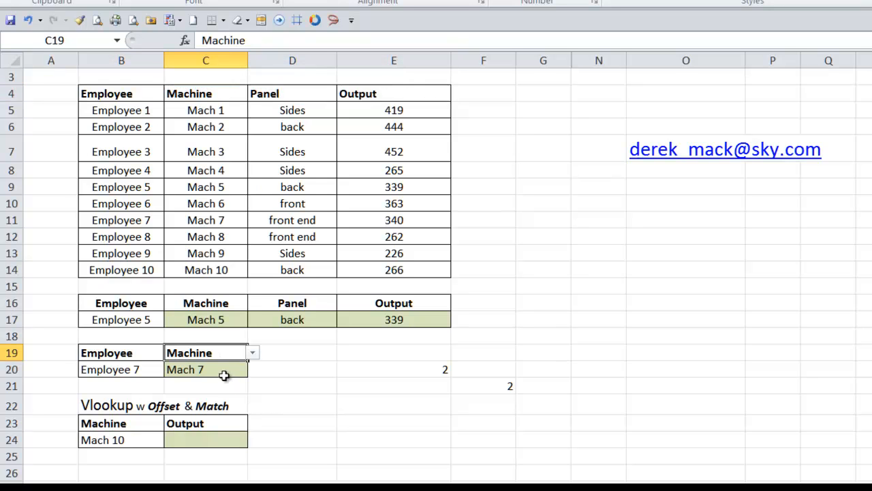
{"action": "left_click", "coordinate": [252, 353]}
{"action": "left_click", "coordinate": [239, 377]}
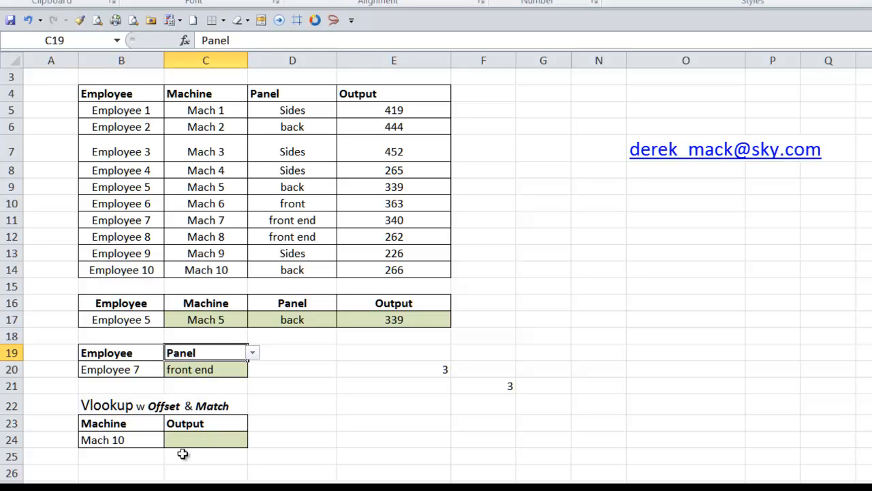
{"action": "left_click", "coordinate": [236, 371]}
{"action": "left_click", "coordinate": [114, 370]}
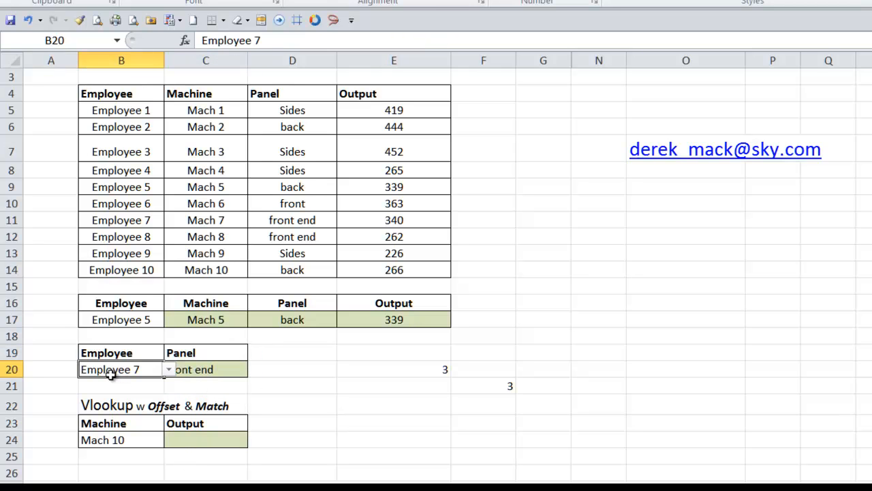
{"action": "left_click_drag", "start_coordinate": [104, 221], "coordinate": [263, 220]}
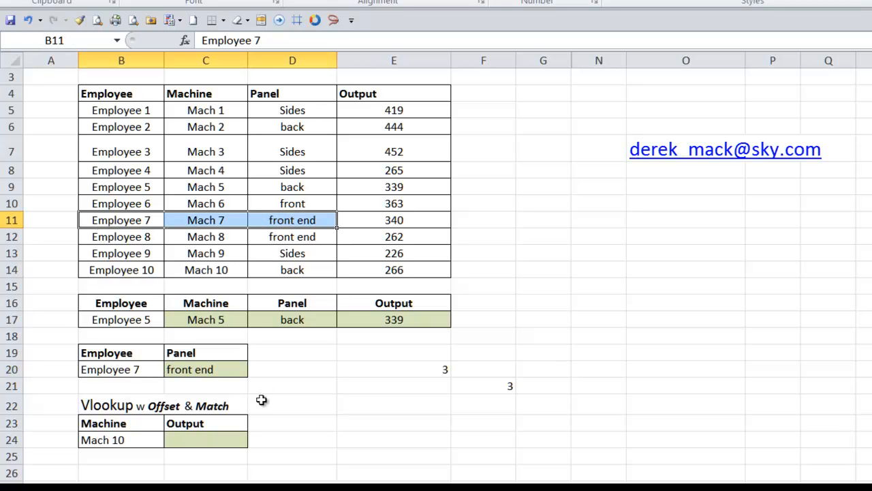
Set the C19 heading to Output and compare the C20 result with the Employee 7 row of the table
{"action": "left_click", "coordinate": [229, 353]}
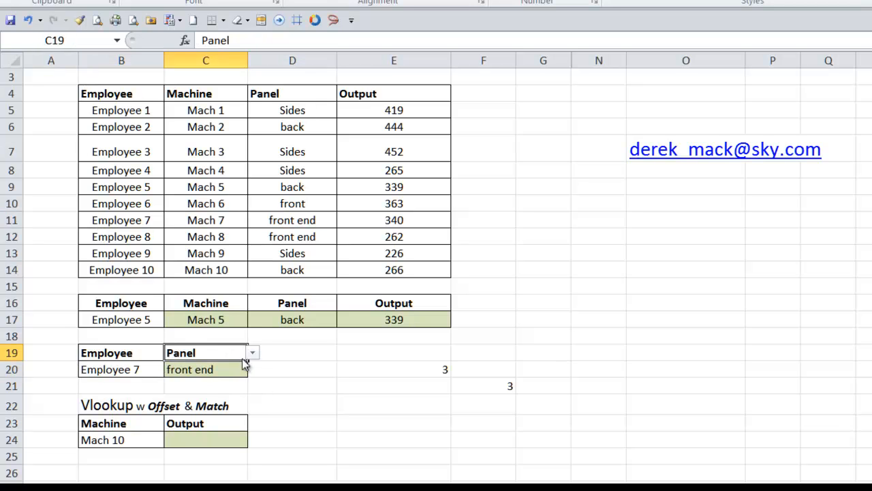
{"action": "left_click", "coordinate": [252, 353]}
{"action": "left_click", "coordinate": [246, 388]}
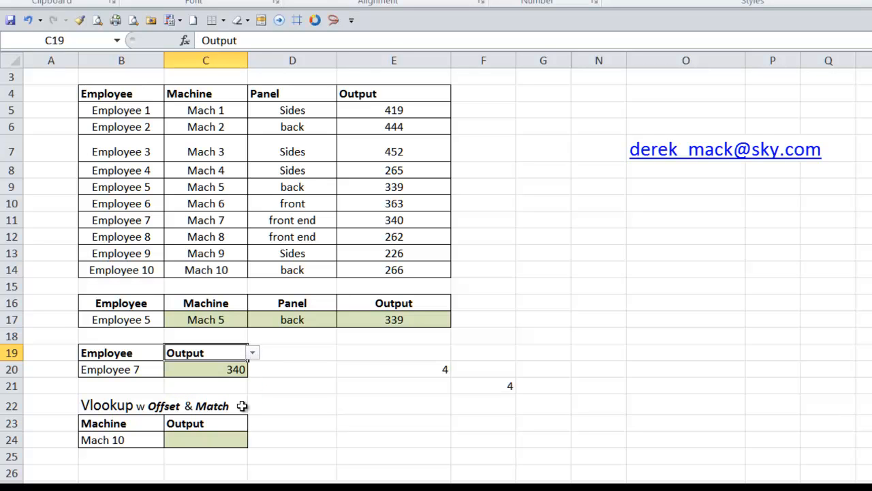
{"action": "left_click", "coordinate": [225, 376]}
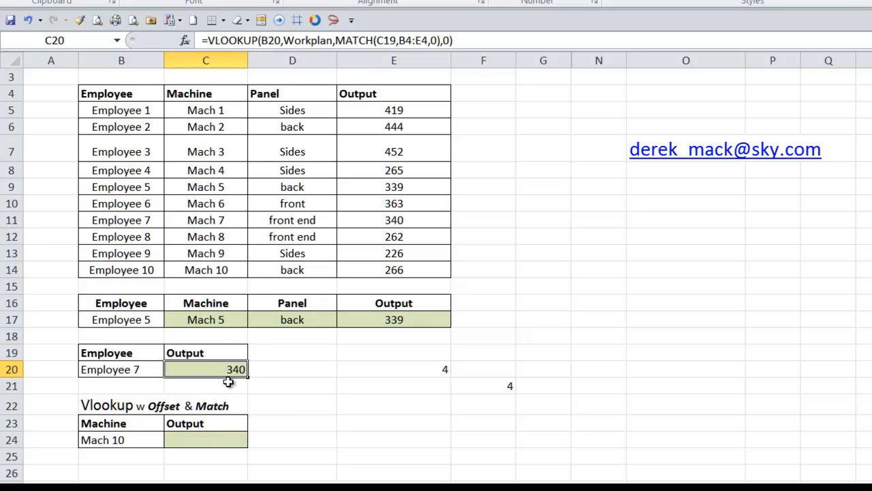
{"action": "left_click", "coordinate": [417, 224]}
{"action": "left_click_drag", "start_coordinate": [409, 225], "coordinate": [290, 225]}
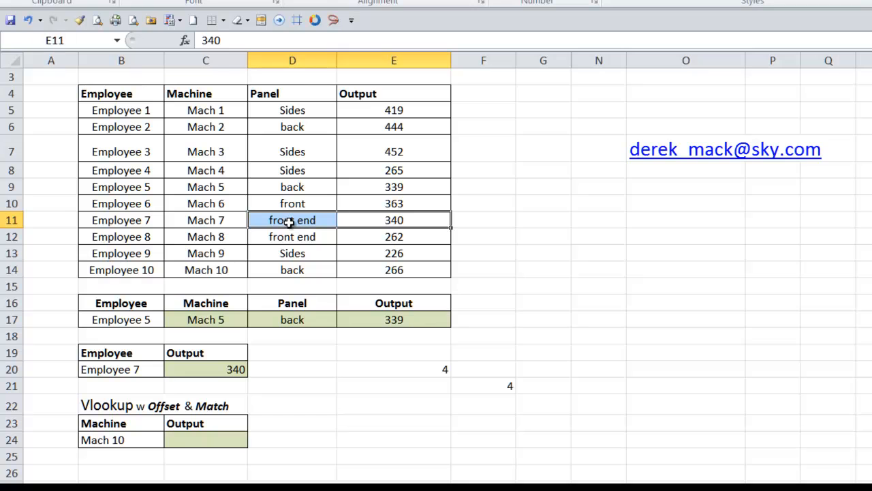
{"action": "left_click", "coordinate": [324, 437]}
{"action": "left_click", "coordinate": [220, 358]}
{"action": "left_click", "coordinate": [221, 370]}
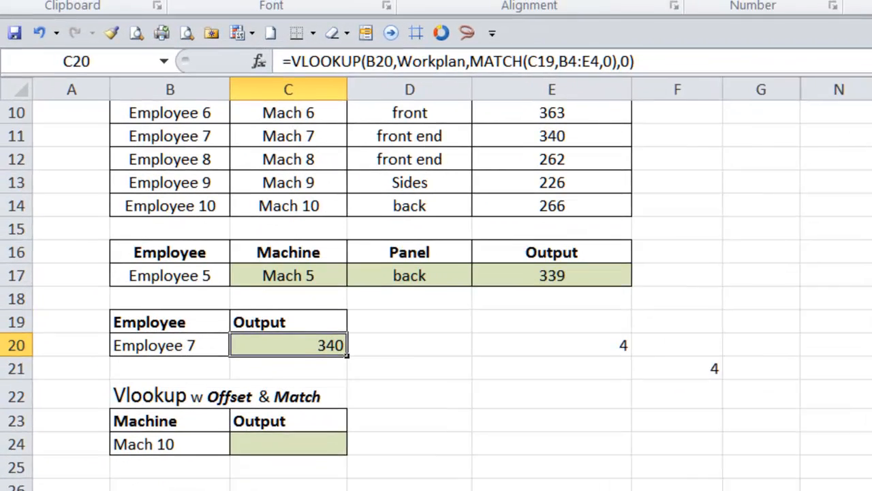
Examine the employee column and full table range B5:E14, plus the machine in B24 and the heading in C23
{"action": "scroll", "coordinate": [436, 272], "scroll_direction": "up", "scroll_amount": 3}
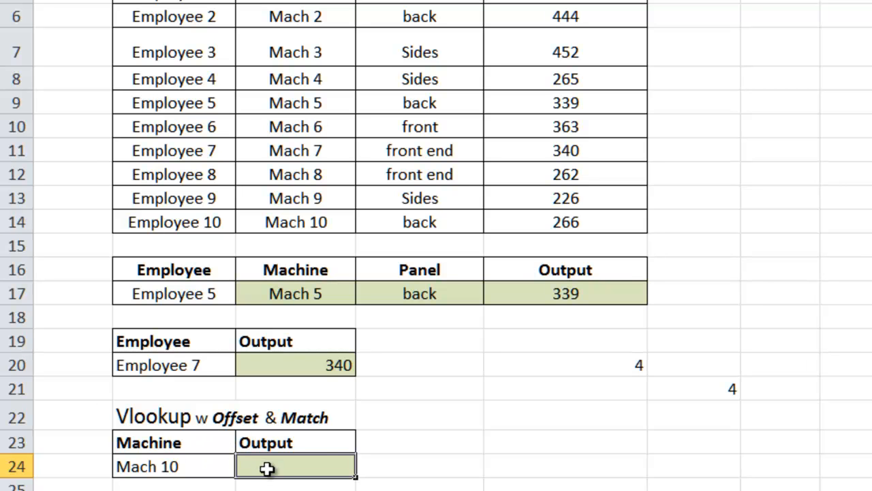
{"action": "scroll", "coordinate": [265, 468], "scroll_direction": "up", "scroll_amount": 2}
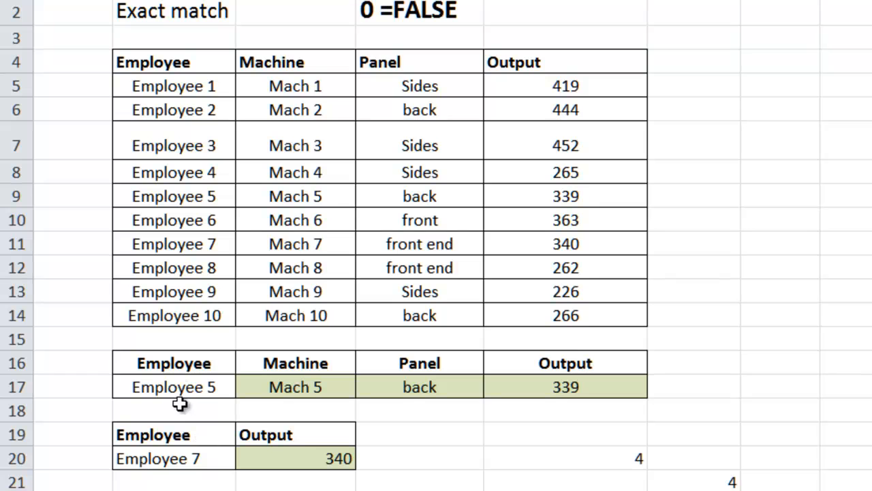
{"action": "left_click", "coordinate": [170, 386]}
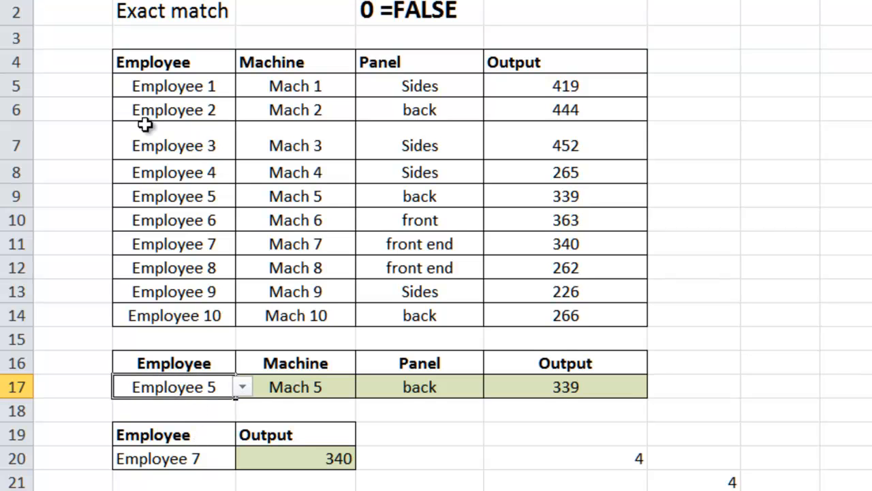
{"action": "left_click_drag", "start_coordinate": [152, 86], "coordinate": [169, 325]}
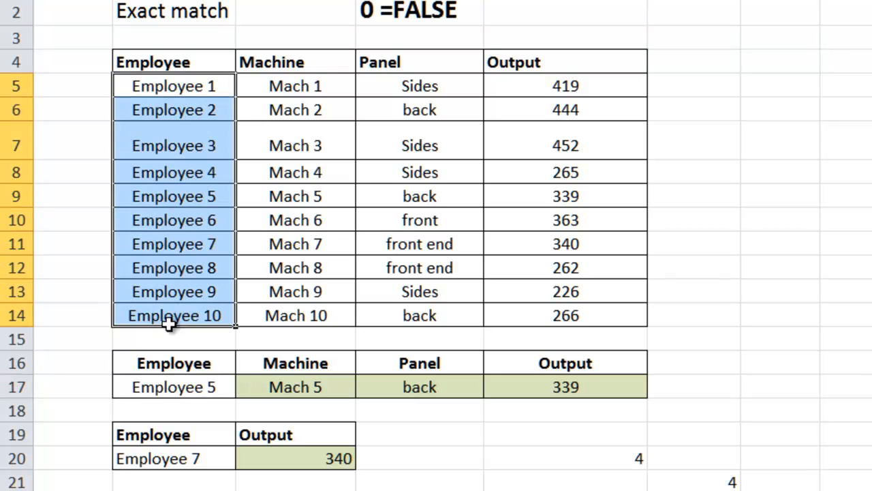
{"action": "left_click_drag", "start_coordinate": [175, 88], "coordinate": [570, 318]}
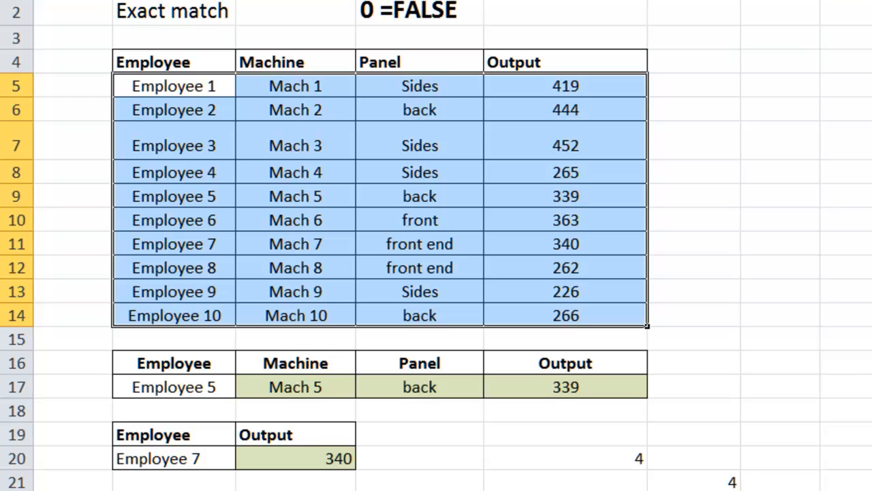
{"action": "scroll", "coordinate": [750, 397], "scroll_direction": "down", "scroll_amount": 2}
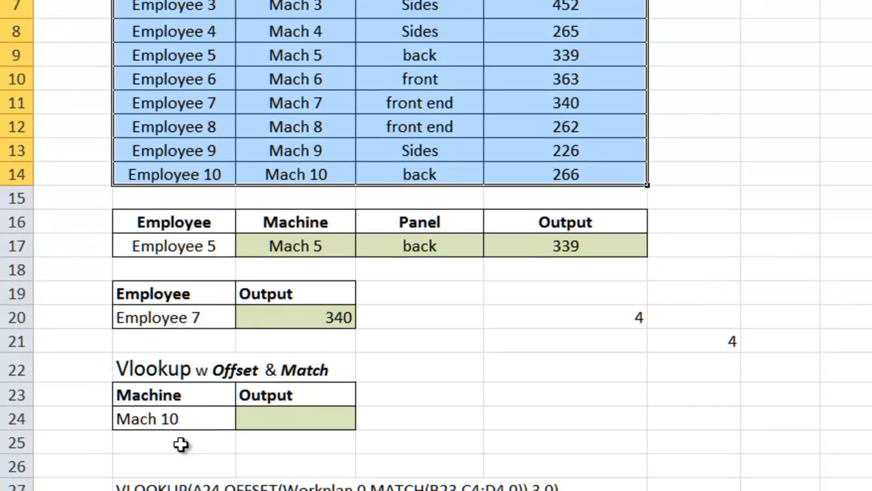
{"action": "left_click", "coordinate": [182, 423]}
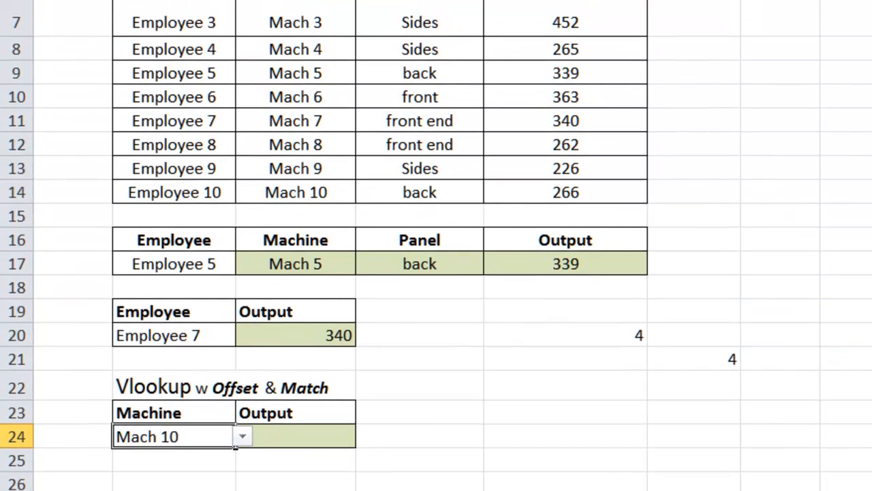
{"action": "scroll", "coordinate": [206, 472], "scroll_direction": "up", "scroll_amount": 2}
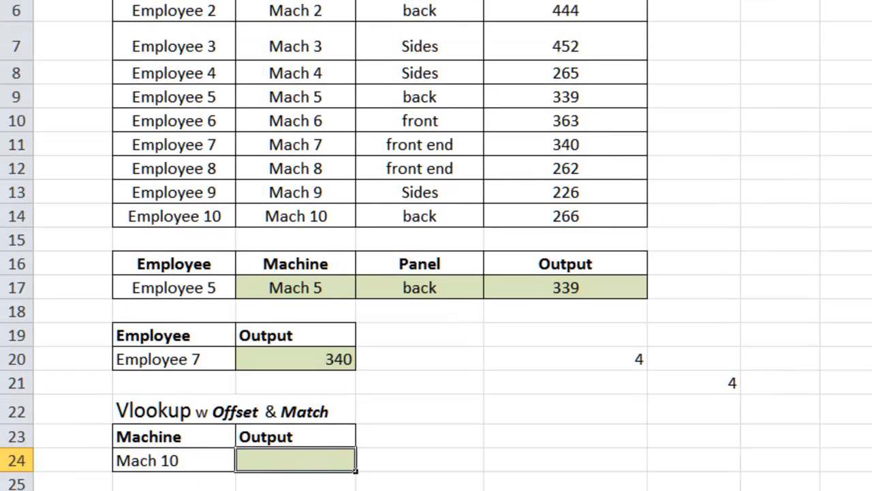
{"action": "left_click", "coordinate": [310, 435]}
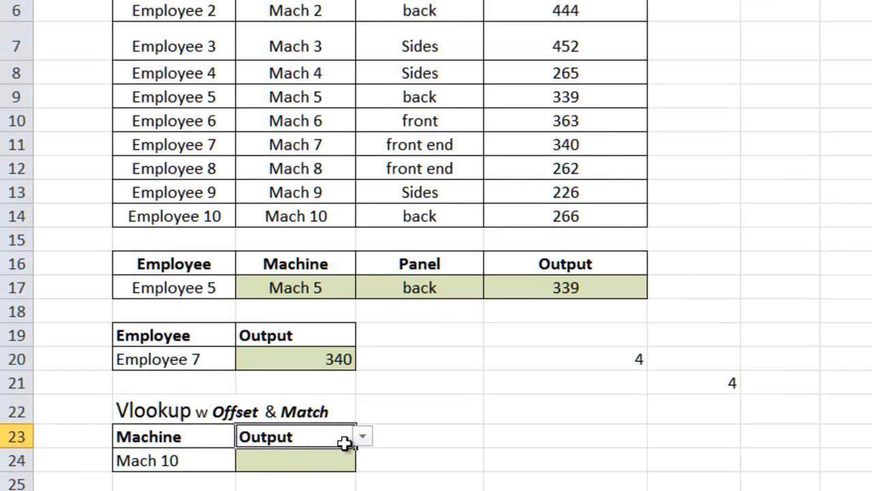
Begin a VLOOKUP formula in cell C24 with B24 as the lookup value
{"action": "left_click", "coordinate": [329, 462]}
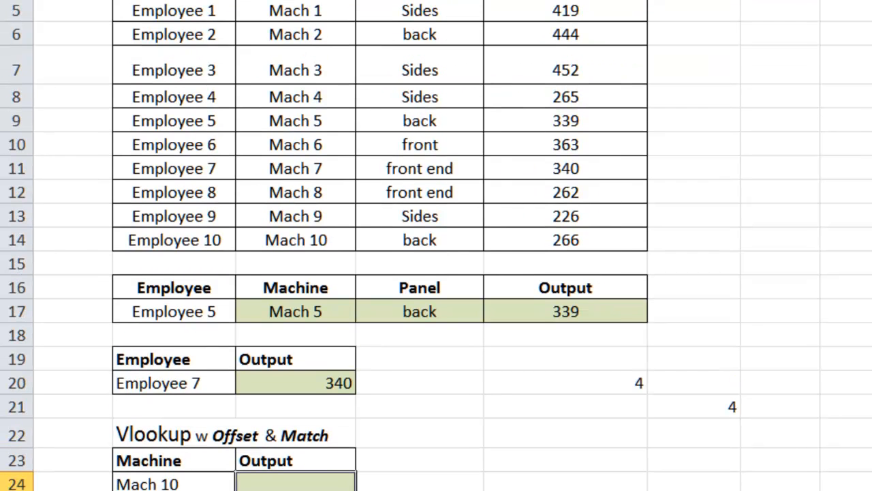
{"action": "type", "text": "=vlook"}
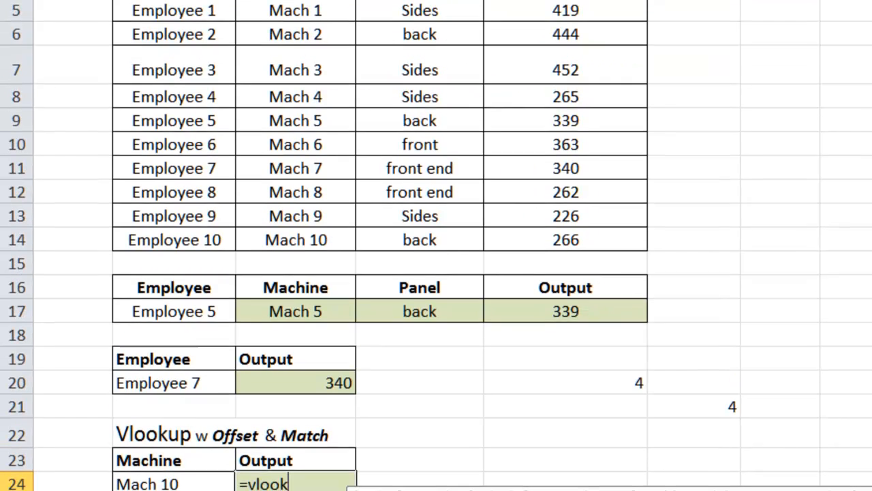
{"action": "key", "text": "Tab"}
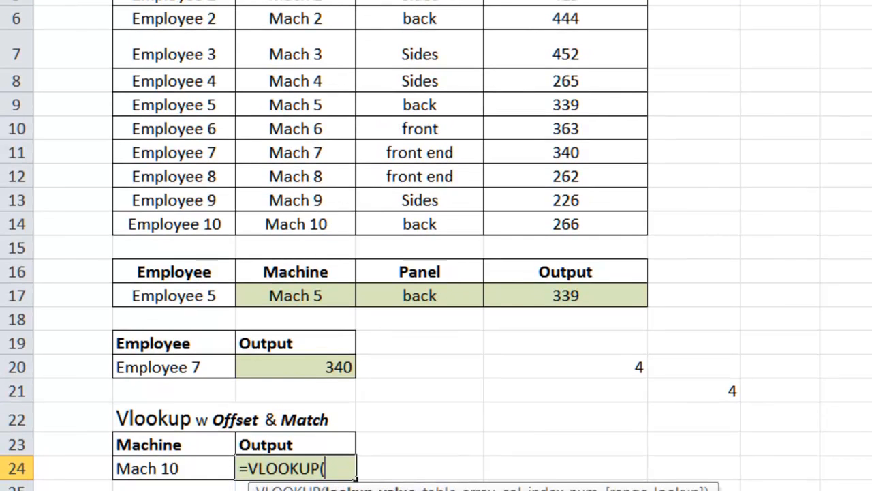
{"action": "left_click", "coordinate": [158, 468]}
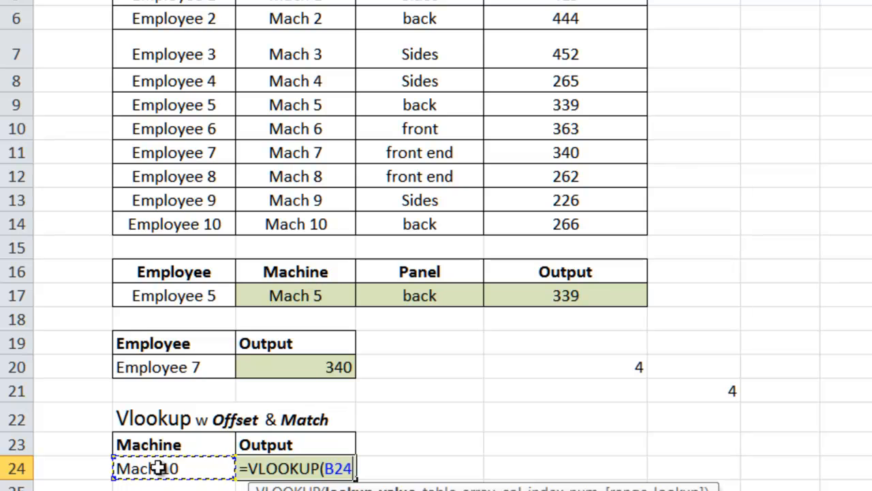
{"action": "type", "text": ","}
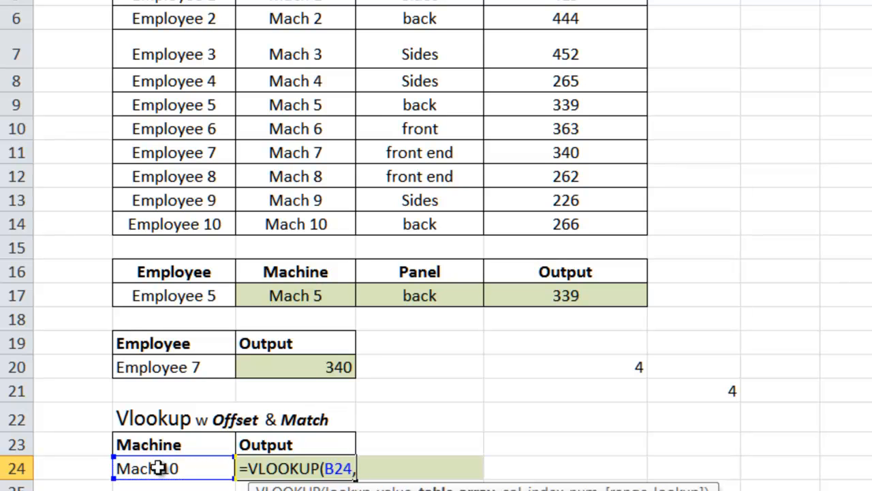
Add OFFSET(Workplan,,1) as the table array of the C24 VLOOKUP, leaving rows blank and shifting the range one column
{"action": "type", "text": "offs"}
{"action": "key", "text": "Tab"}
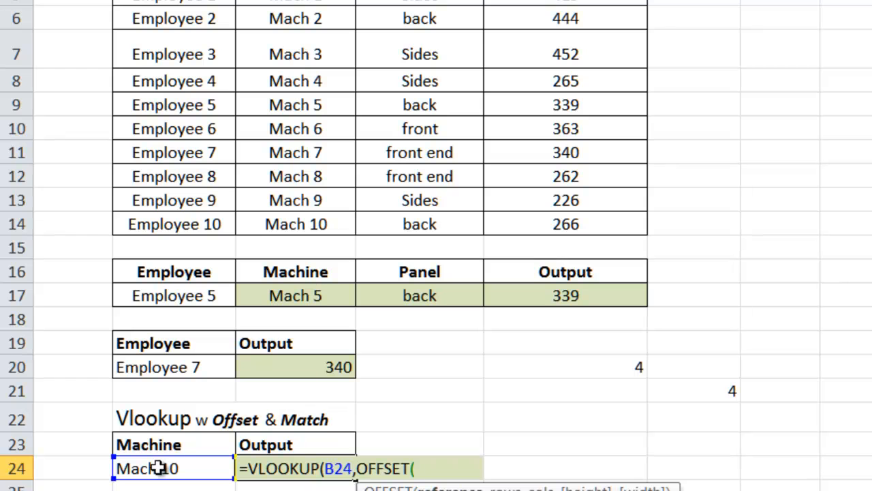
{"action": "key", "text": "F3"}
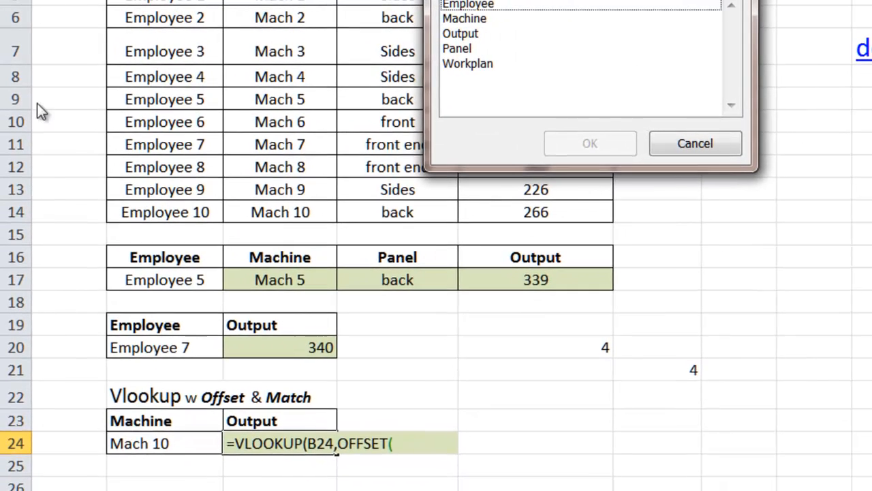
{"action": "left_click", "coordinate": [484, 64]}
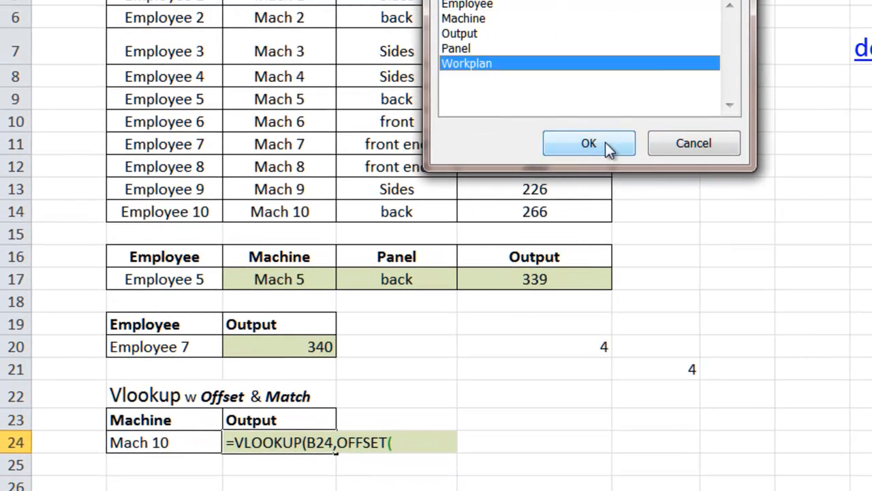
{"action": "left_click", "coordinate": [610, 146]}
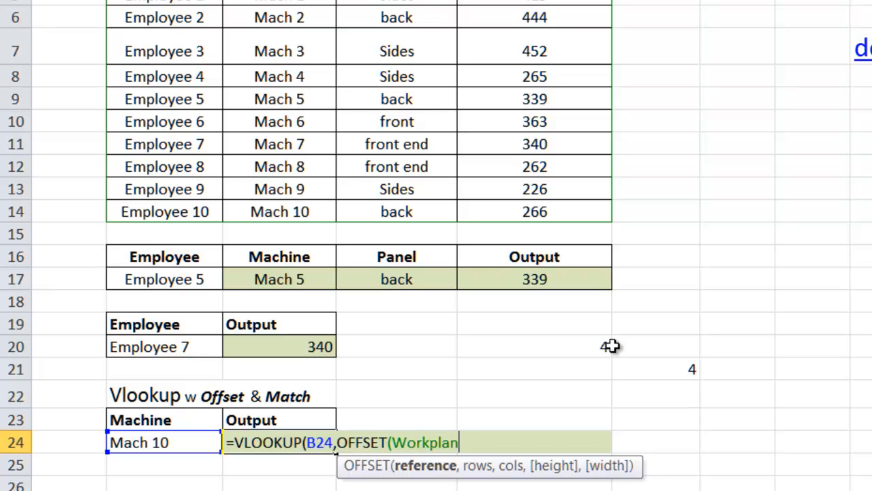
{"action": "type", "text": ","}
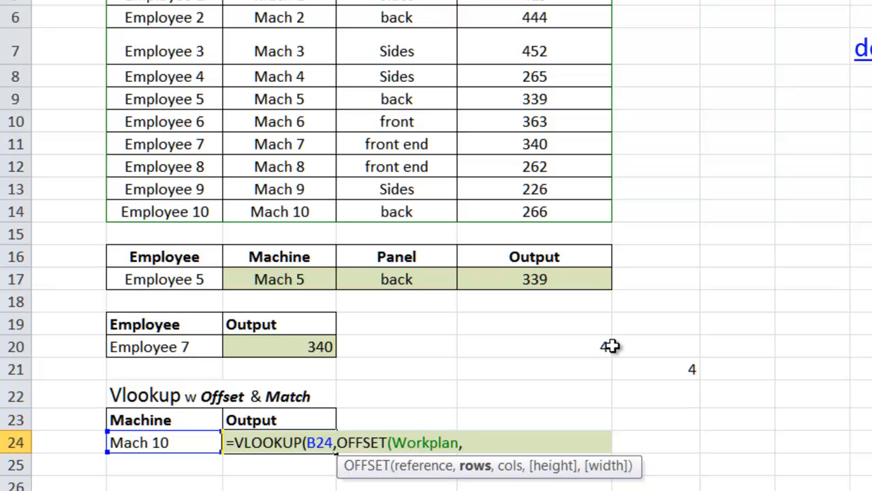
{"action": "type", "text": ","}
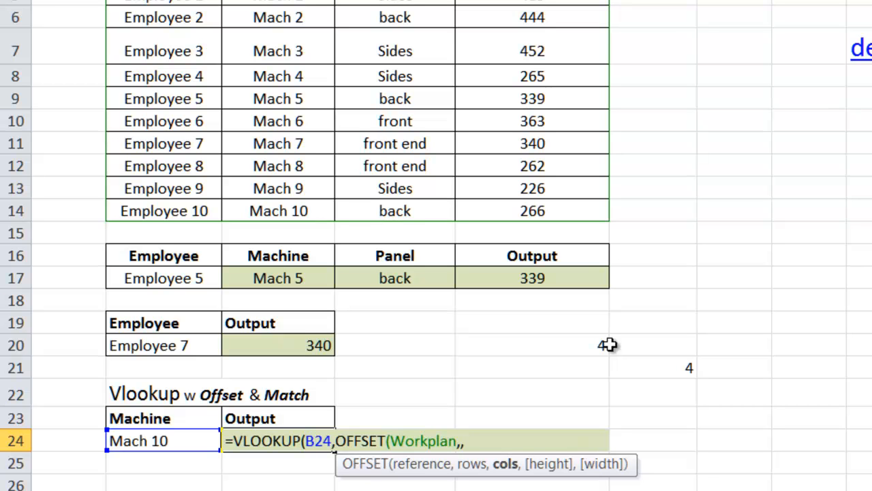
{"action": "type", "text": "1"}
{"action": "type", "text": ")"}
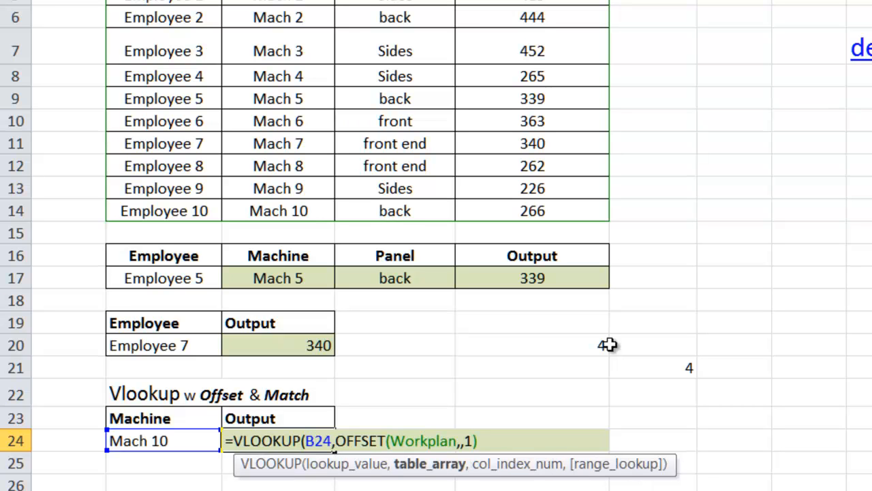
{"action": "type", "text": ","}
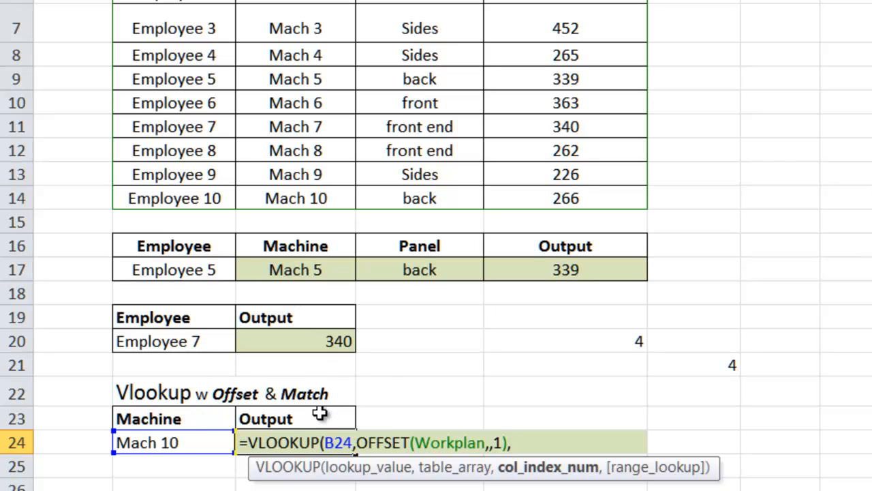
Add MATCH(C23,C4:E4,0) as the column index, set the range lookup to 0, and complete the C24 formula
{"action": "type", "text": "match"}
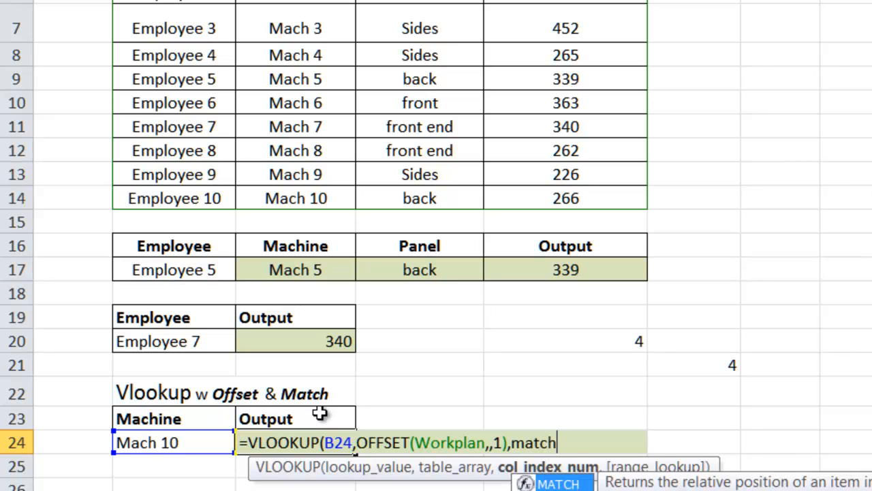
{"action": "key", "text": "Tab"}
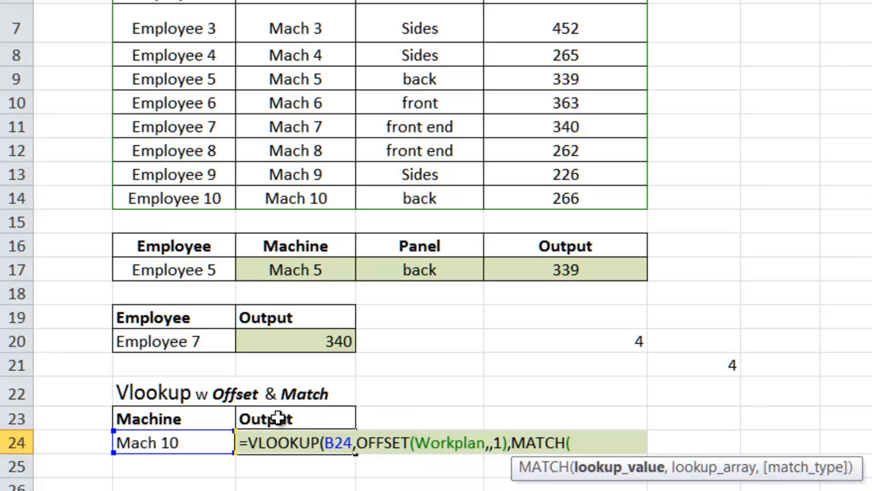
{"action": "left_click", "coordinate": [279, 418]}
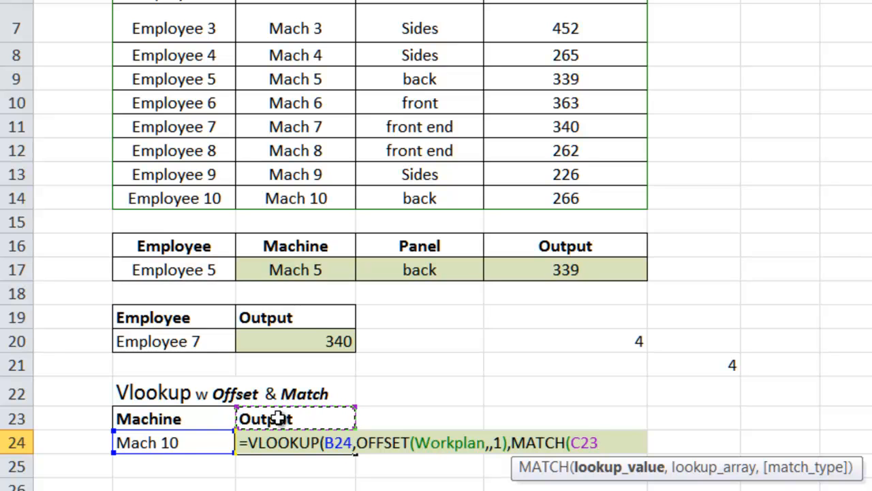
{"action": "type", "text": ","}
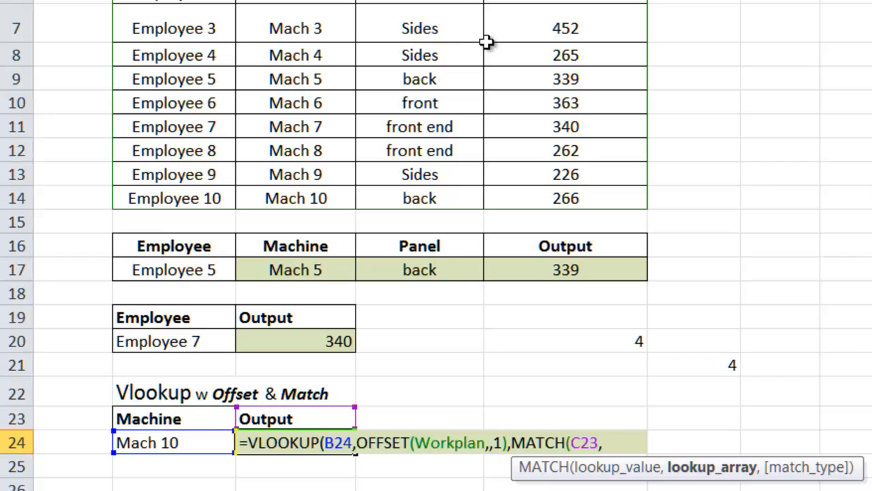
{"action": "left_click_drag", "start_coordinate": [205, 82], "coordinate": [400, 88]}
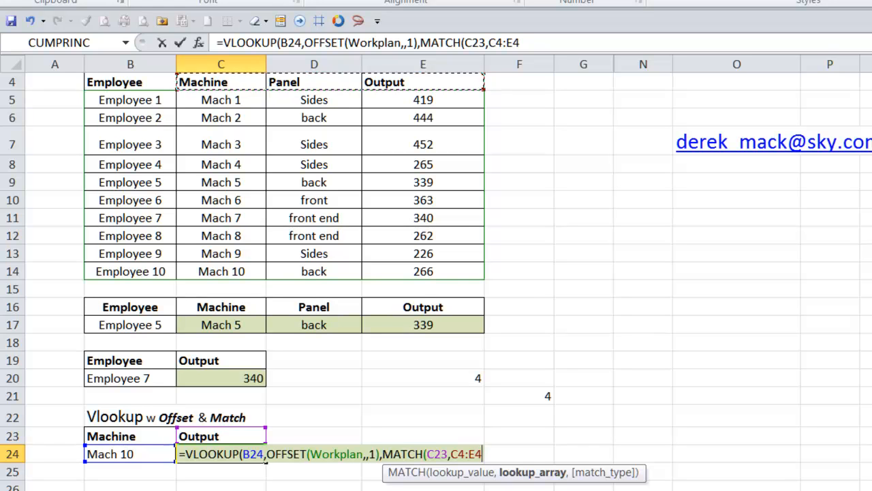
{"action": "type", "text": ",0)"}
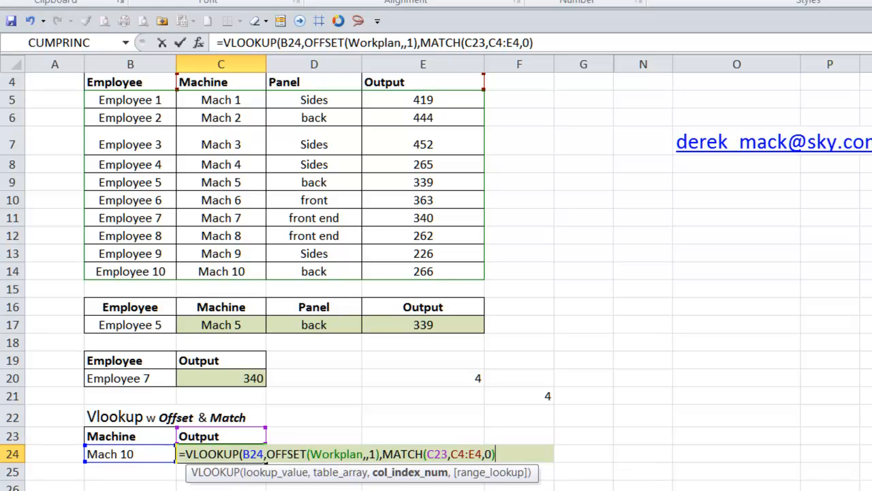
{"action": "type", "text": ",0"}
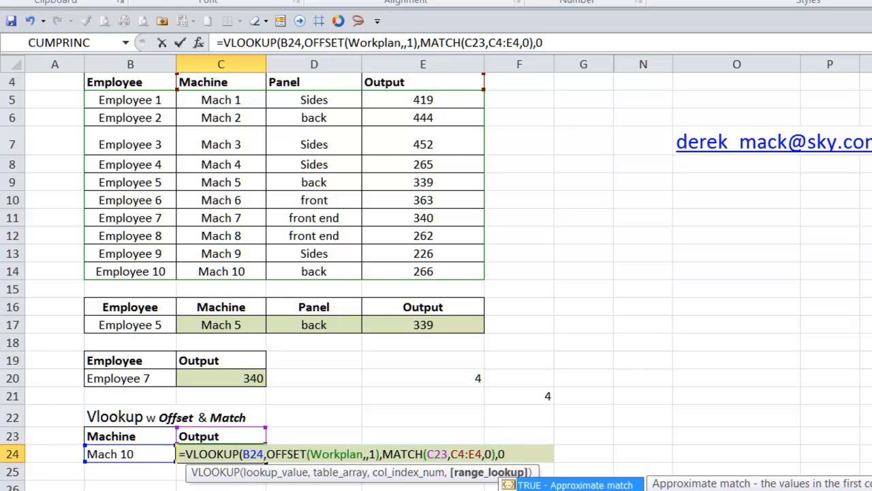
{"action": "type", "text": ")"}
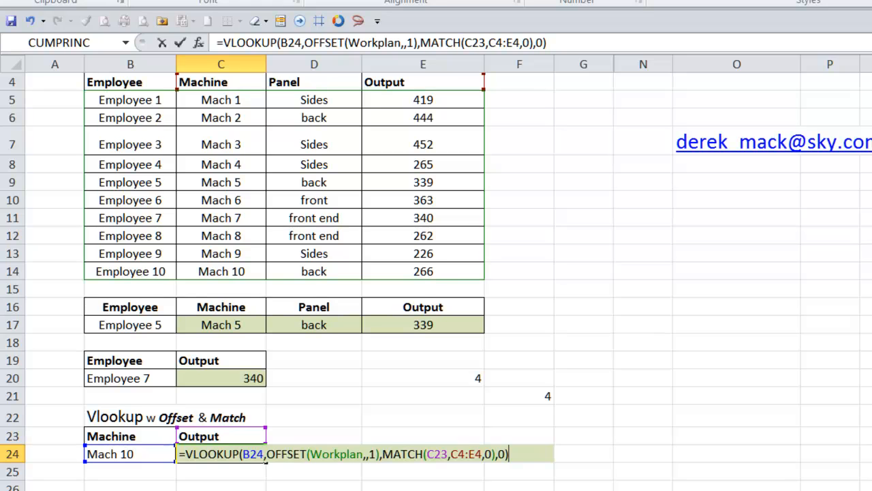
{"action": "key", "text": "Return"}
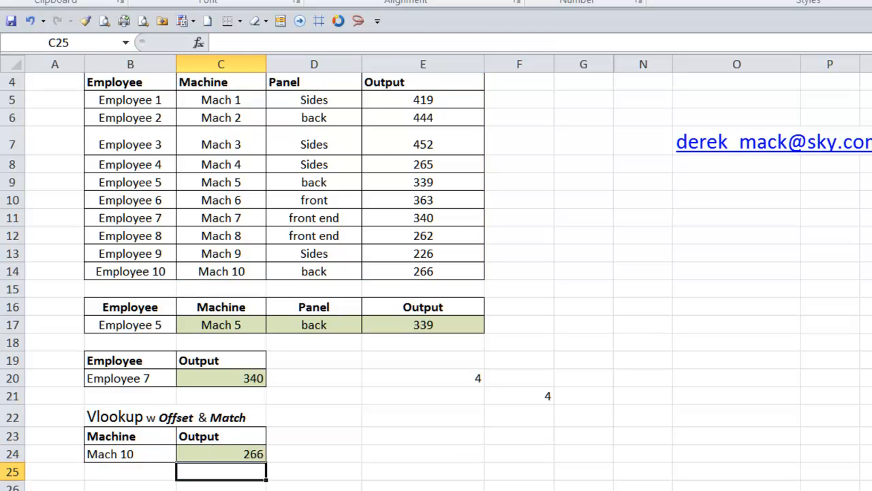
Review the completed formula in C24 and its lookup machine in B24
{"action": "left_click", "coordinate": [211, 456]}
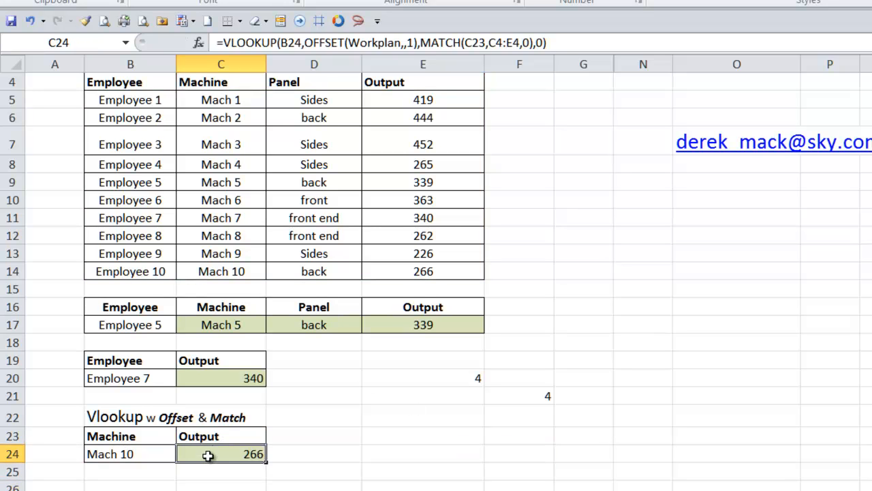
{"action": "left_click", "coordinate": [140, 461]}
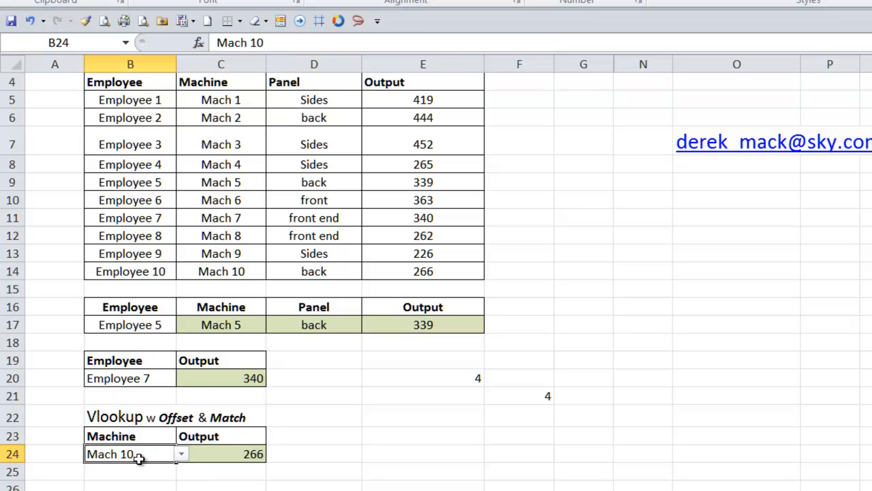
{"action": "scroll", "coordinate": [136, 457], "scroll_direction": "down", "scroll_amount": 1}
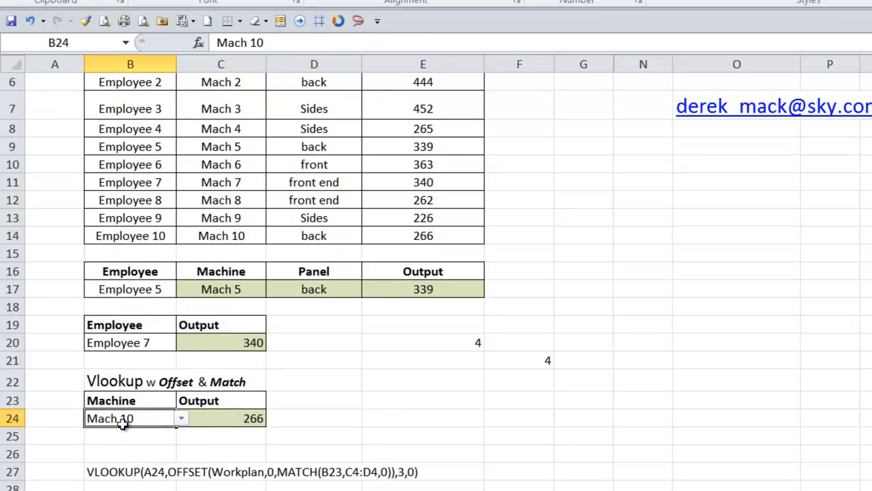
Examine how OFFSET moves the Workplan range B5:E14, one row down to B6:E15 and one column across to C5:F14
{"action": "scroll", "coordinate": [121, 423], "scroll_direction": "up", "scroll_amount": 2}
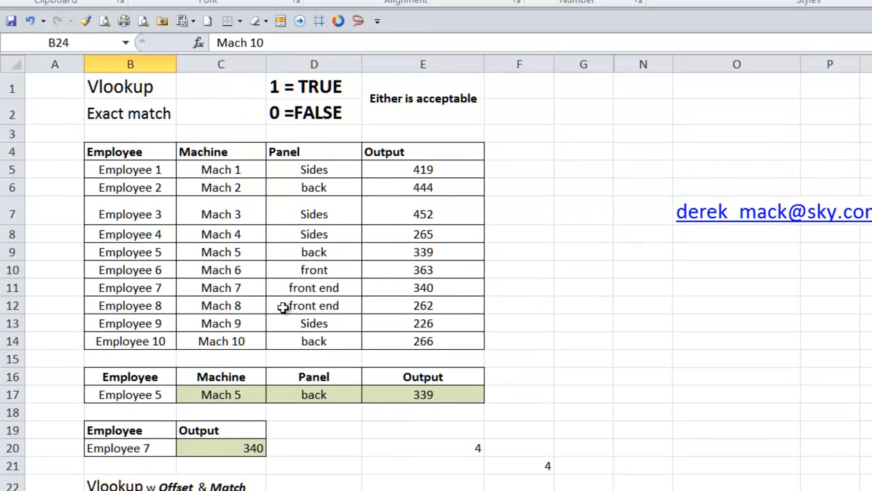
{"action": "left_click", "coordinate": [131, 152]}
{"action": "left_click_drag", "start_coordinate": [131, 153], "coordinate": [345, 182]}
{"action": "left_click_drag", "start_coordinate": [133, 170], "coordinate": [430, 353]}
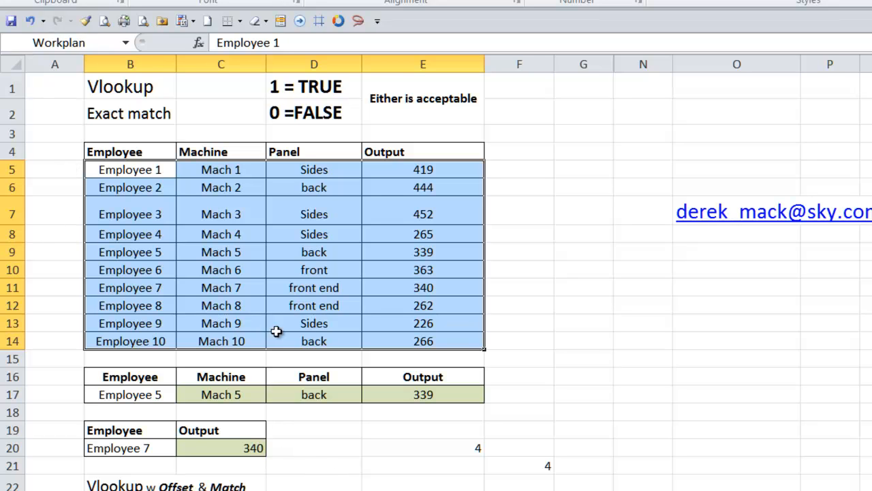
{"action": "left_click_drag", "start_coordinate": [109, 187], "coordinate": [428, 361]}
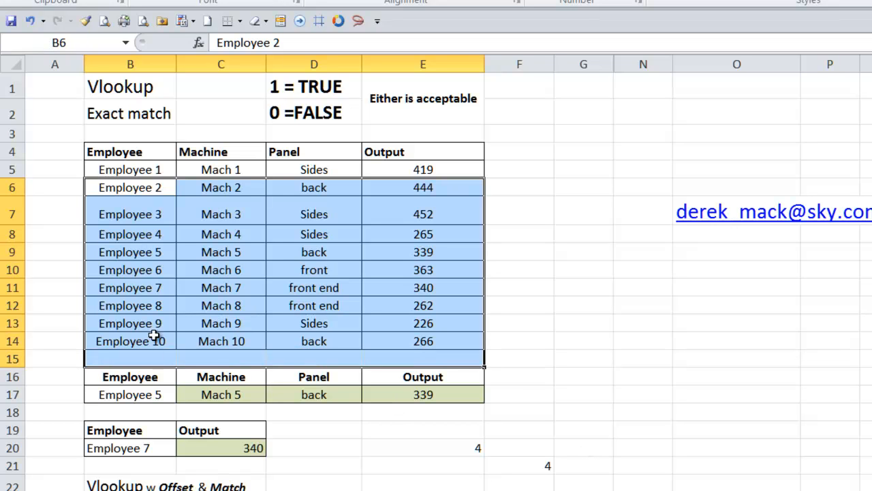
{"action": "left_click", "coordinate": [106, 169]}
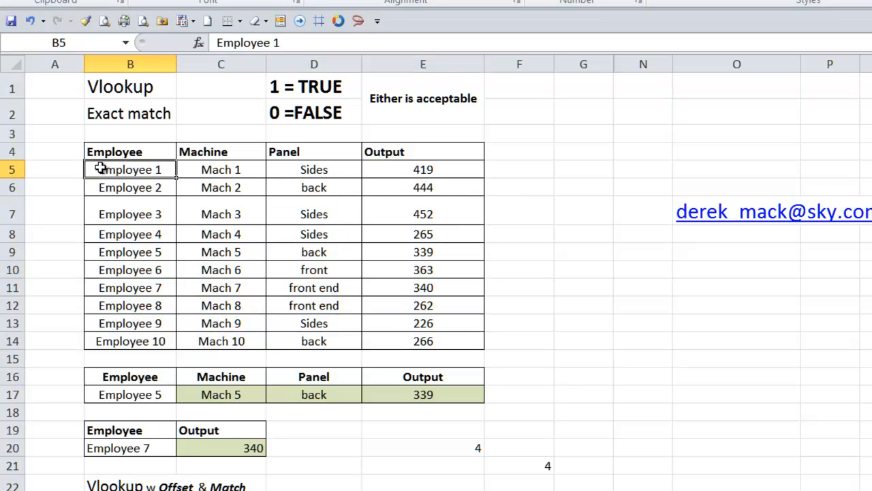
{"action": "left_click_drag", "start_coordinate": [176, 170], "coordinate": [444, 345]}
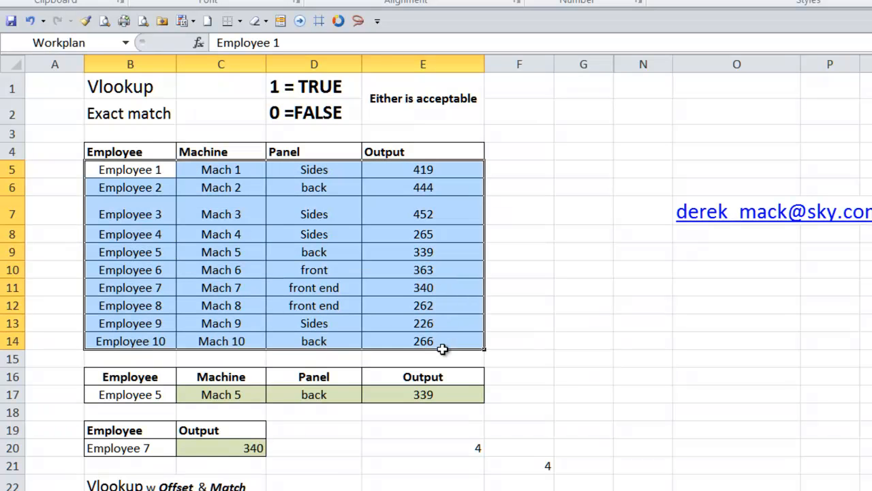
{"action": "left_click_drag", "start_coordinate": [214, 169], "coordinate": [497, 346]}
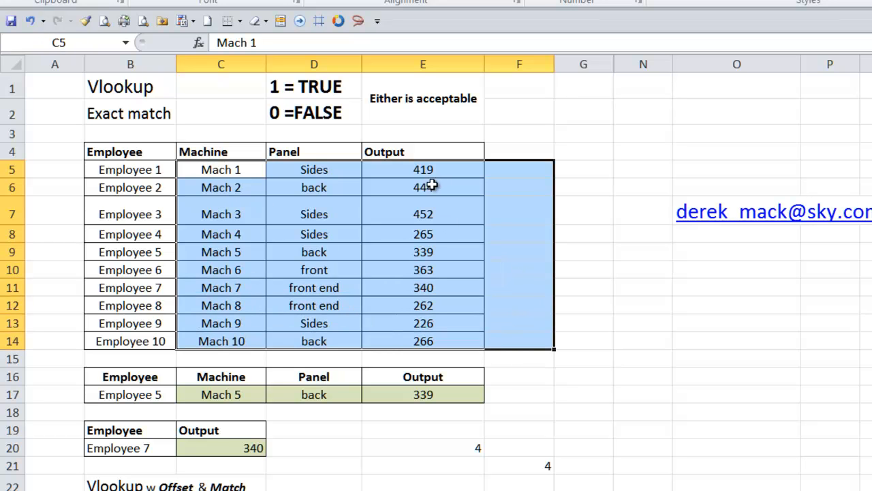
{"action": "scroll", "coordinate": [547, 222], "scroll_direction": "down", "scroll_amount": 1}
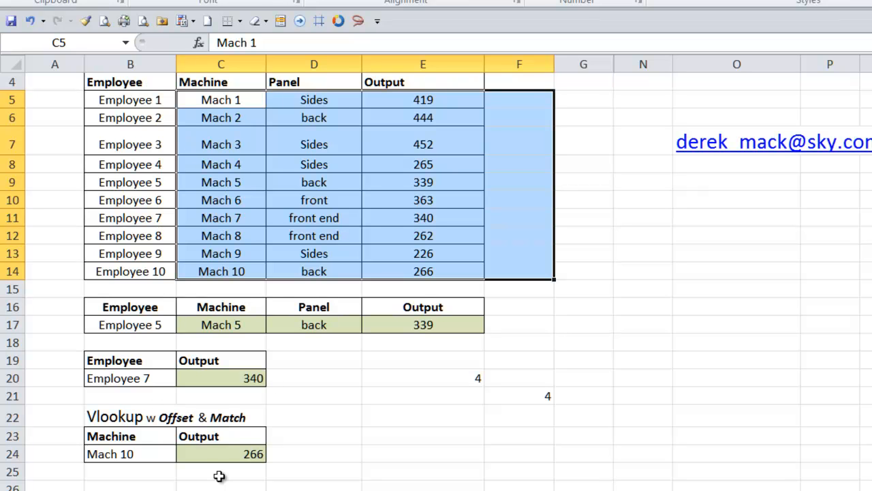
{"action": "scroll", "coordinate": [345, 489], "scroll_direction": "up", "scroll_amount": 1}
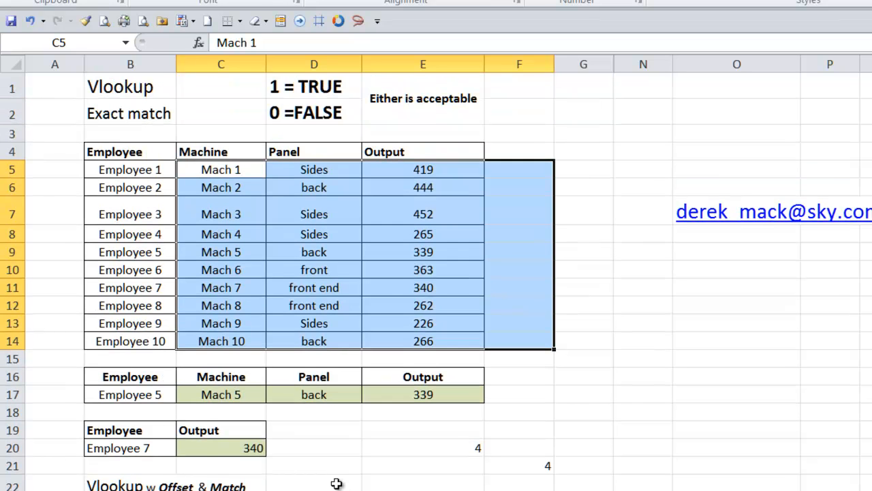
Compare the C20 formula with the C24 formula and inspect the MATCH column index in C24
{"action": "left_click", "coordinate": [217, 447]}
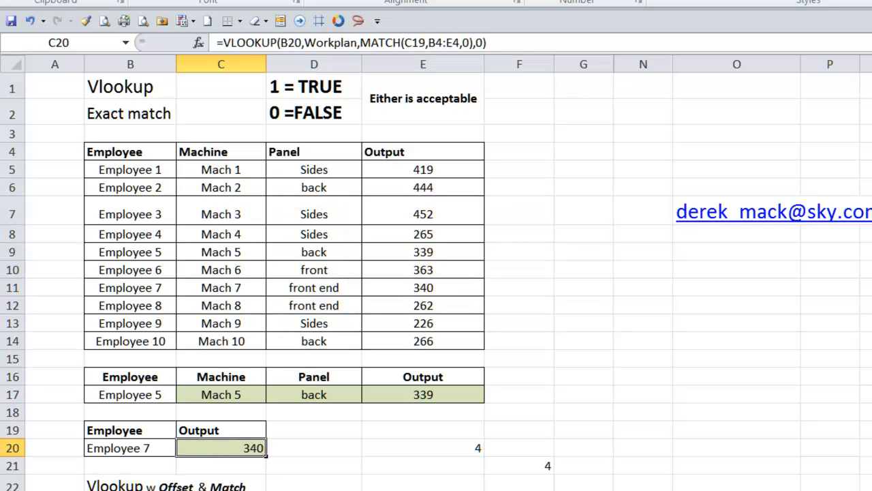
{"action": "left_click", "coordinate": [221, 490]}
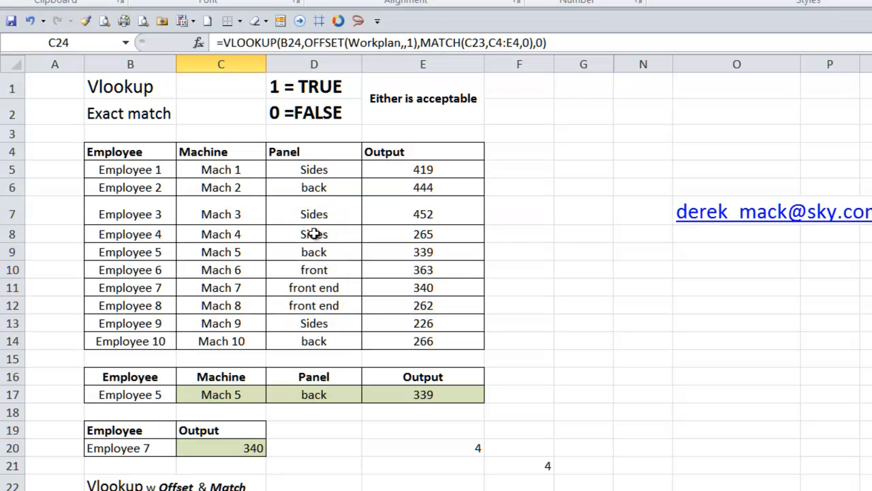
{"action": "left_click", "coordinate": [432, 37]}
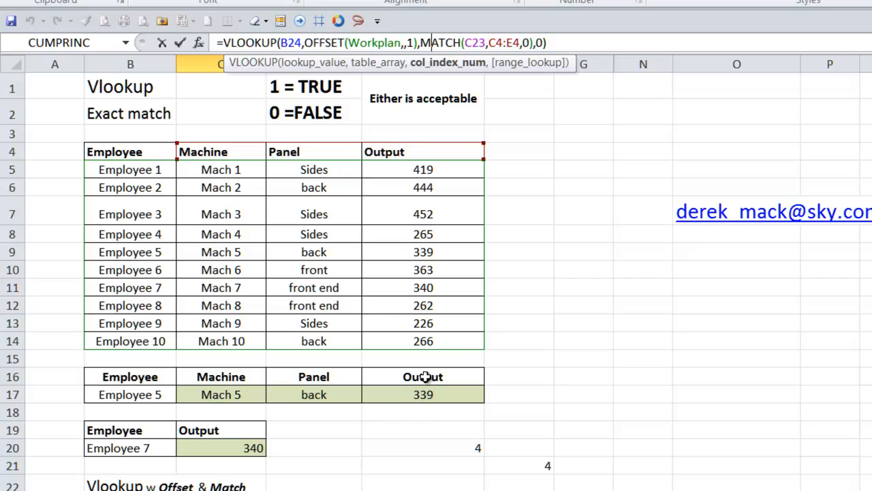
{"action": "key", "text": "Return"}
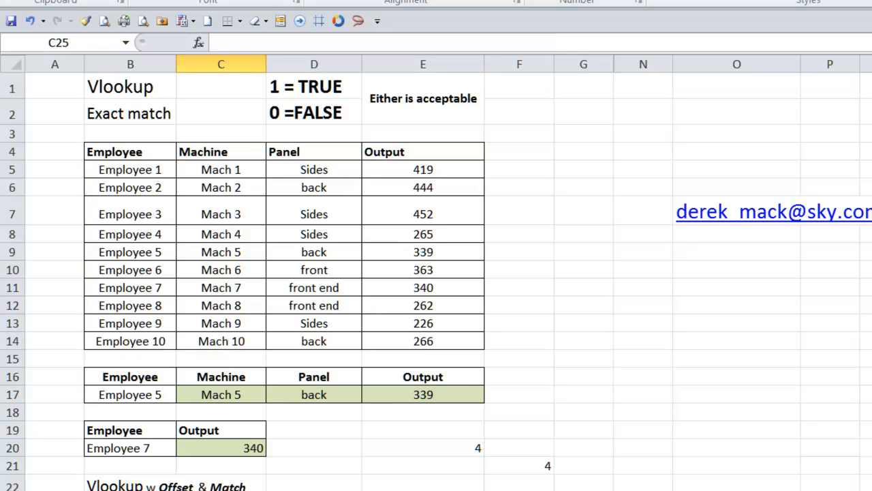
Set the C23 heading to Panel and check the C24 result for the machine in B24
{"action": "left_click", "coordinate": [239, 490]}
{"action": "left_click_drag", "start_coordinate": [331, 376], "coordinate": [371, 379]}
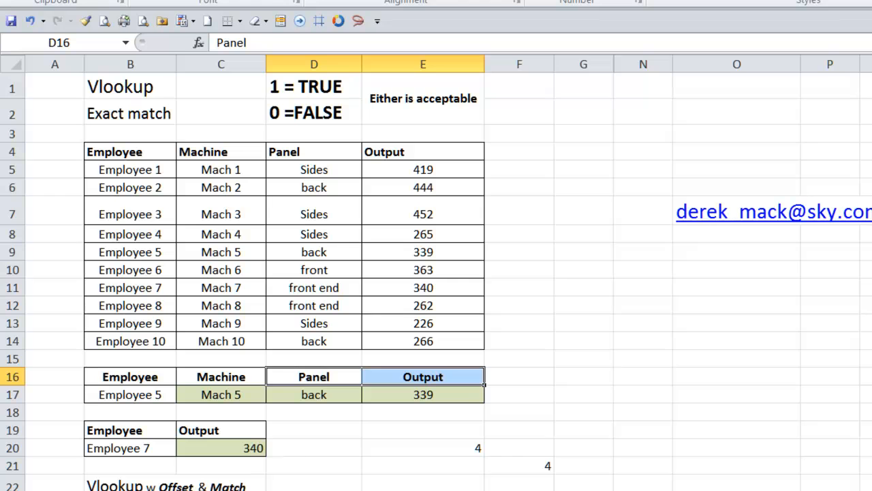
{"action": "left_click", "coordinate": [130, 490]}
{"action": "scroll", "coordinate": [436, 281], "scroll_direction": "down", "scroll_amount": 4}
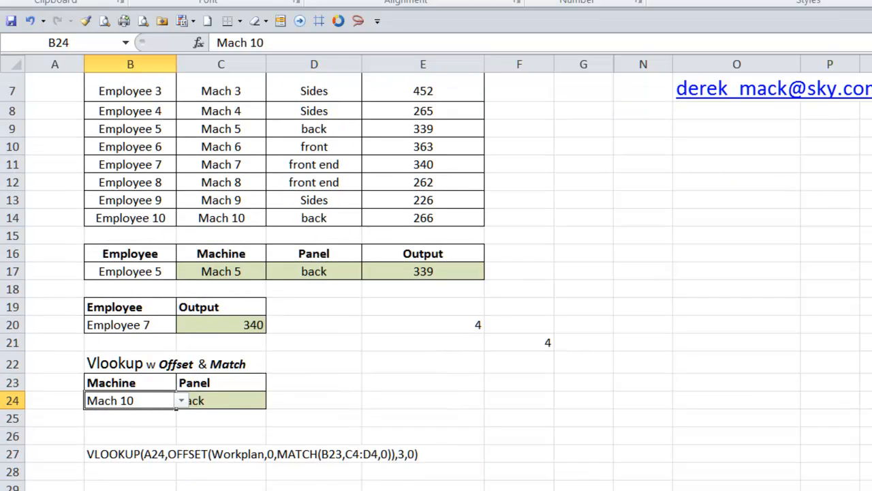
{"action": "scroll", "coordinate": [92, 278], "scroll_direction": "down", "scroll_amount": 1}
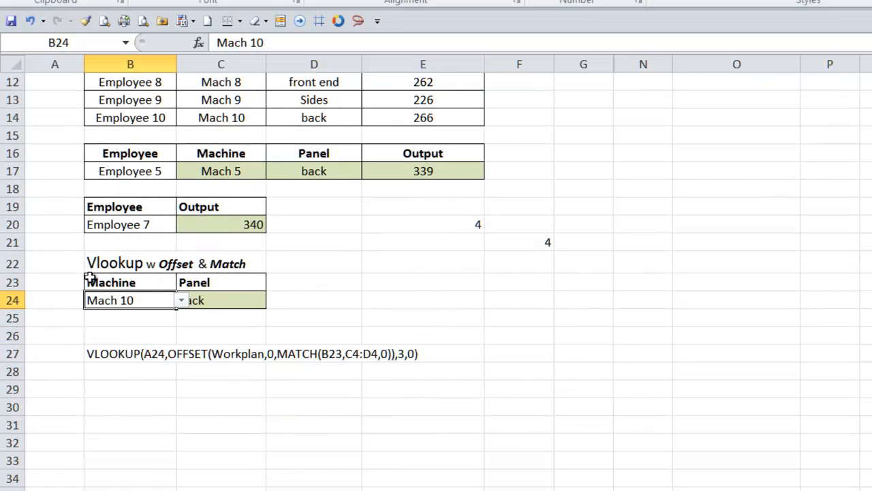
Set the lookup machine in B24 to Mach 5 and compare with the main table
{"action": "left_click", "coordinate": [182, 301]}
{"action": "left_click", "coordinate": [126, 341]}
{"action": "scroll", "coordinate": [397, 456], "scroll_direction": "up", "scroll_amount": 4}
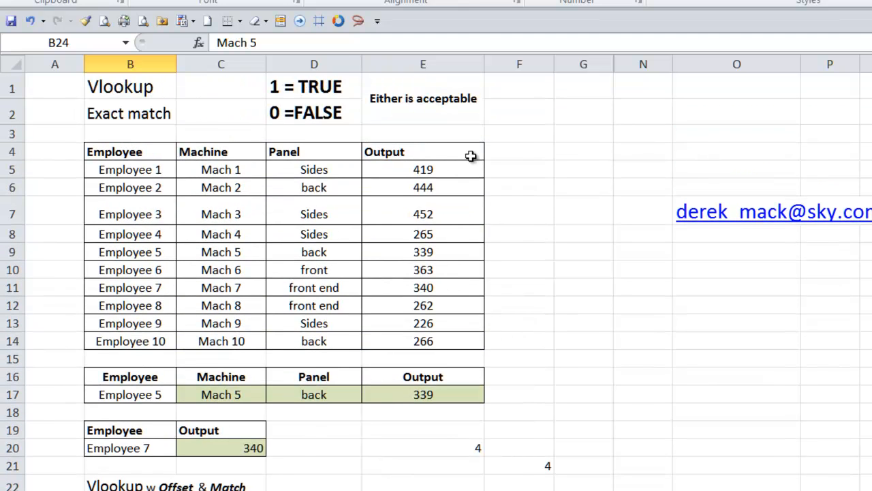
Review the COLUMNS-based VLOOKUP formula in C17 and the MATCH-based formula in C20
{"action": "left_click", "coordinate": [218, 394]}
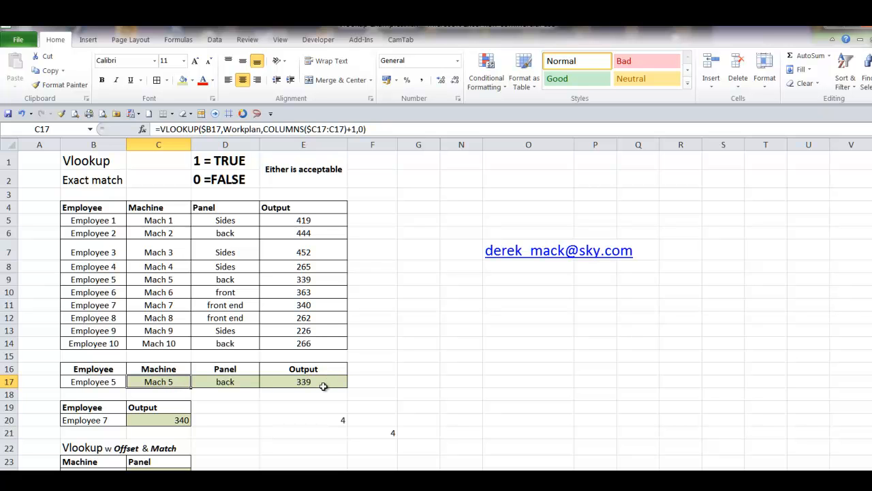
{"action": "scroll", "coordinate": [323, 386], "scroll_direction": "down", "scroll_amount": 2}
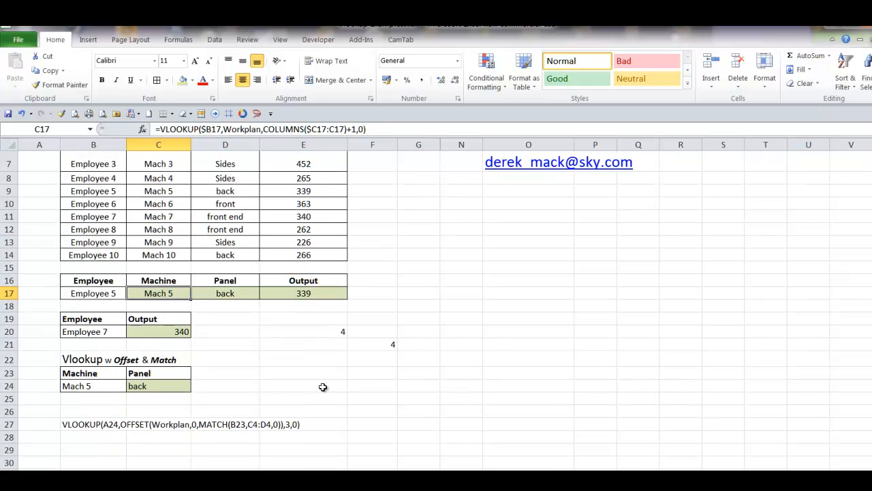
{"action": "left_click", "coordinate": [169, 328]}
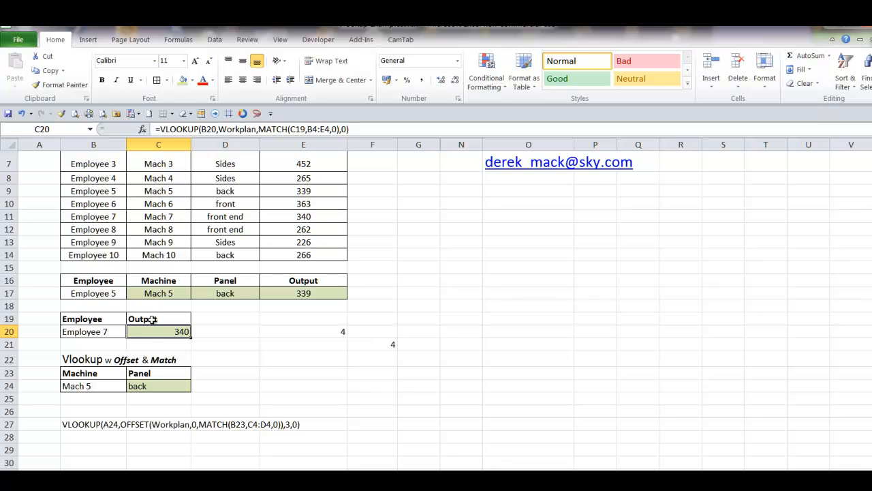
Set the C19 heading to Panel for the employee lookup
{"action": "left_click", "coordinate": [156, 319]}
{"action": "left_click", "coordinate": [195, 320]}
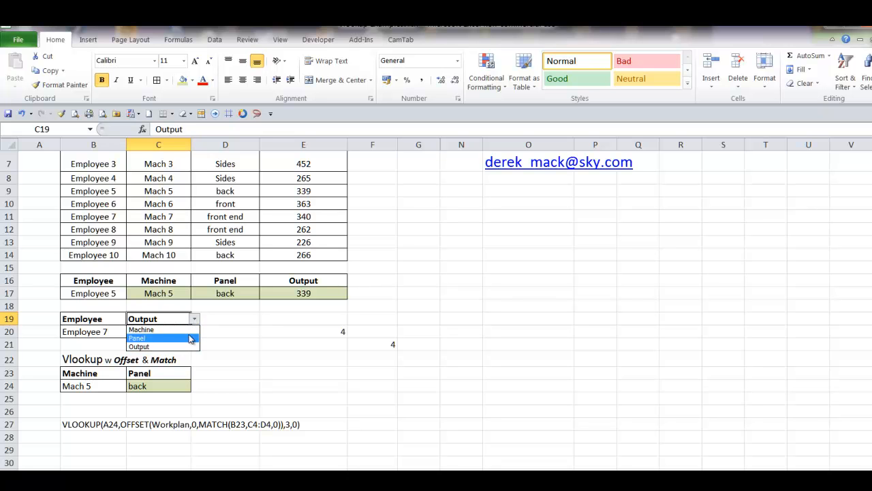
{"action": "left_click", "coordinate": [191, 338]}
Review the C24 formula and its lookup machine in B24, and highlight the offset Workplan range C5:F14
{"action": "scroll", "coordinate": [194, 321], "scroll_direction": "down", "scroll_amount": 2}
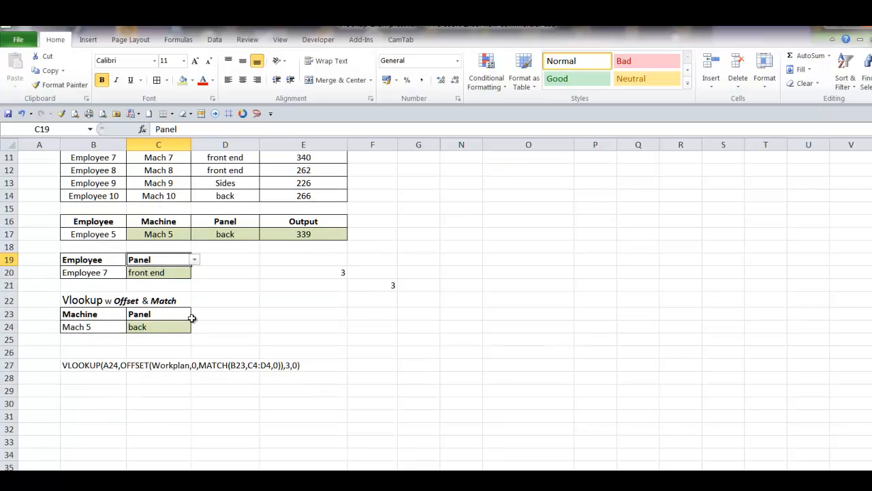
{"action": "left_click", "coordinate": [179, 313]}
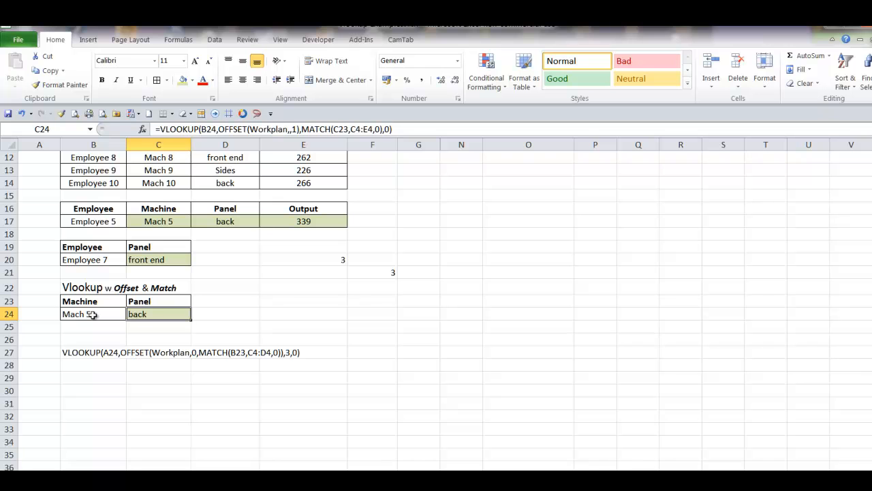
{"action": "left_click", "coordinate": [93, 314]}
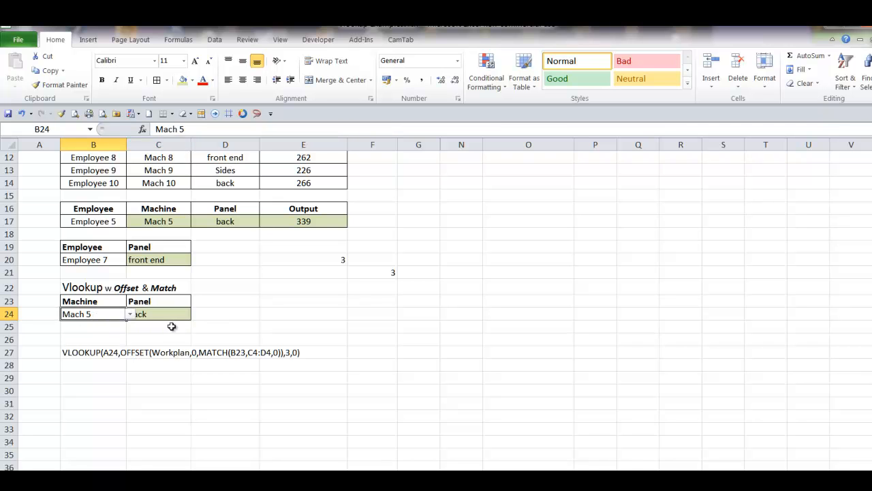
{"action": "scroll", "coordinate": [172, 326], "scroll_direction": "up", "scroll_amount": 4}
{"action": "left_click_drag", "start_coordinate": [151, 227], "coordinate": [378, 344]}
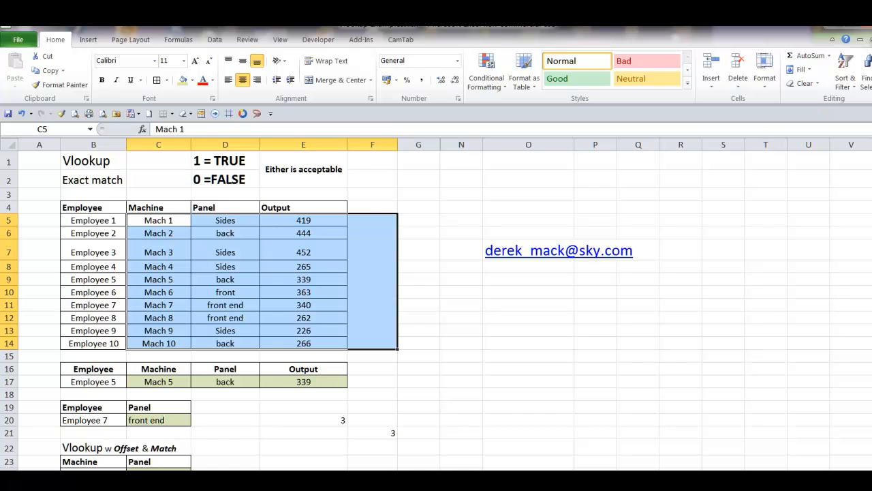
{"action": "scroll", "coordinate": [436, 310], "scroll_direction": "down", "scroll_amount": 1}
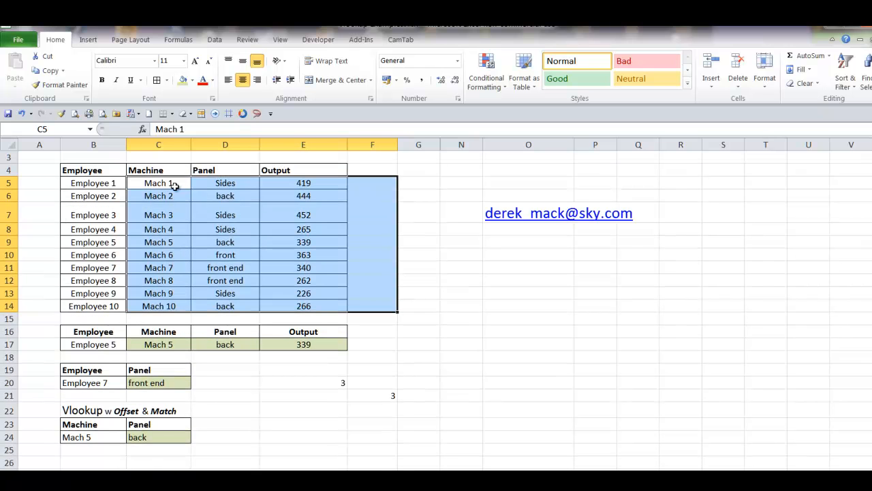
{"action": "scroll", "coordinate": [175, 236], "scroll_direction": "up", "scroll_amount": 1}
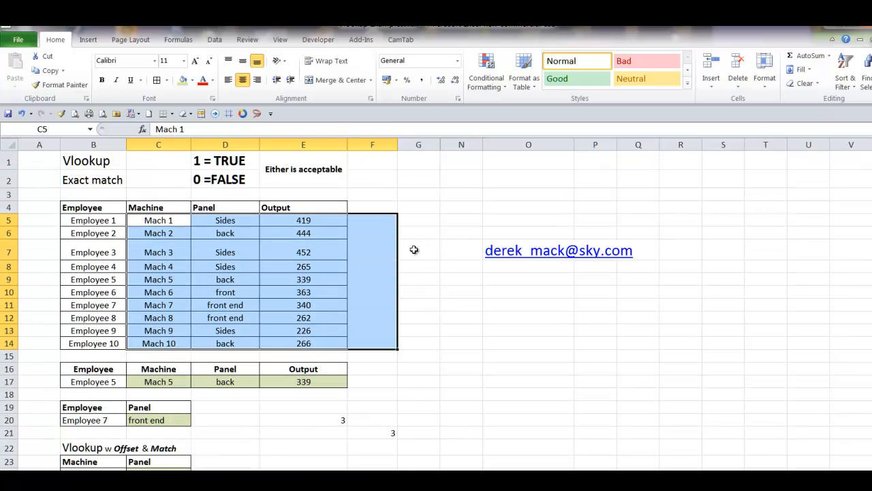
Unhide the columns between G and N that hold the approximate match tables
{"action": "scroll", "coordinate": [437, 304], "scroll_direction": "right", "scroll_amount": 1}
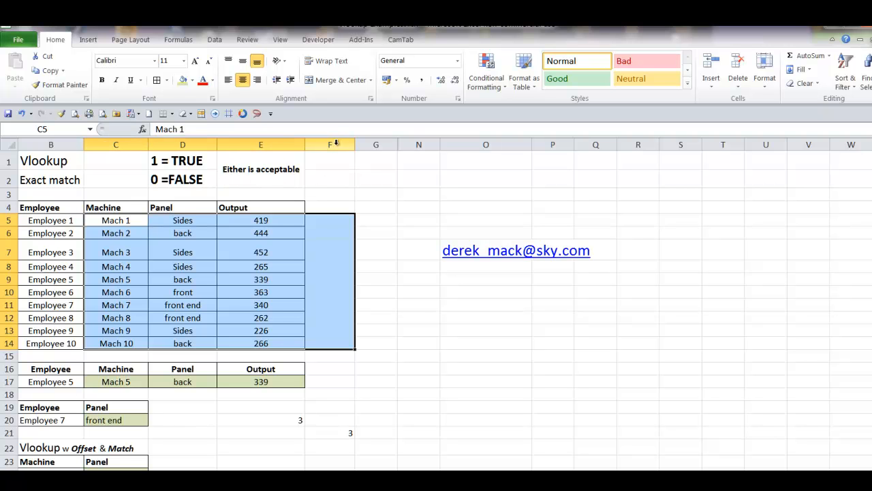
{"action": "left_click_drag", "start_coordinate": [376, 144], "coordinate": [415, 144]}
{"action": "right_click", "coordinate": [415, 146]}
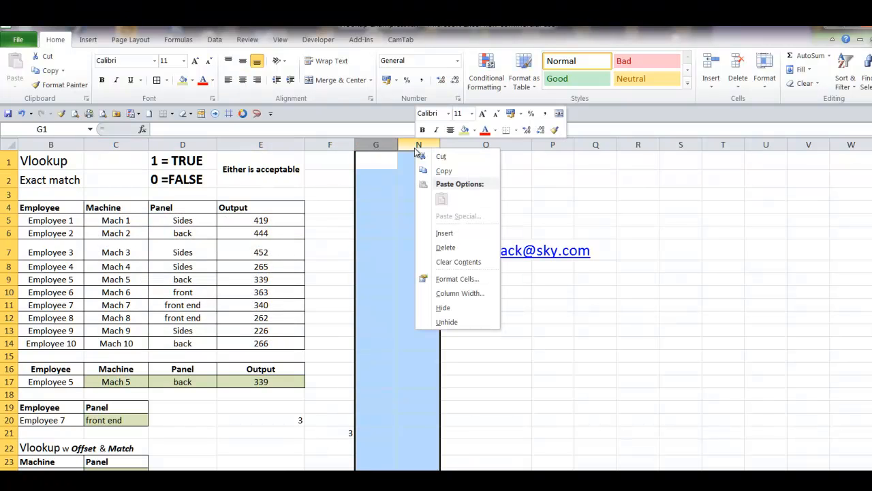
{"action": "left_click", "coordinate": [447, 322]}
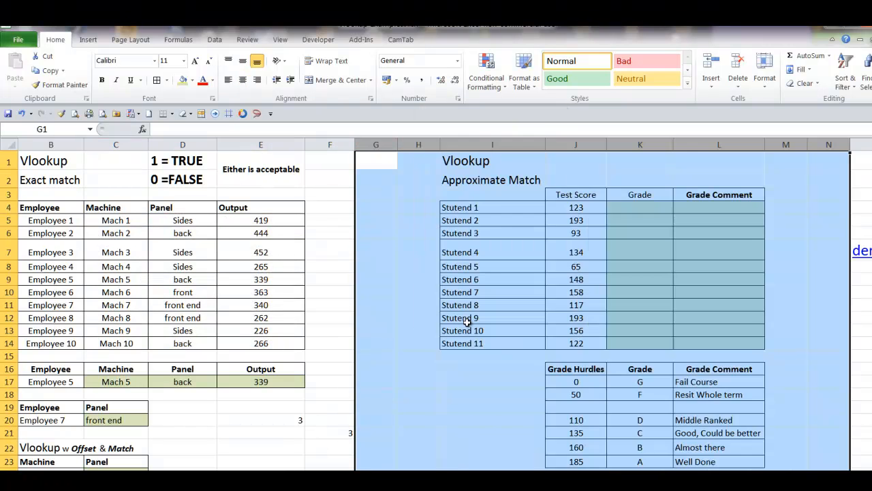
Hide columns A through G containing the exact match examples
{"action": "left_click", "coordinate": [420, 301]}
{"action": "left_click_drag", "start_coordinate": [376, 143], "coordinate": [3, 152]}
{"action": "right_click", "coordinate": [53, 144]}
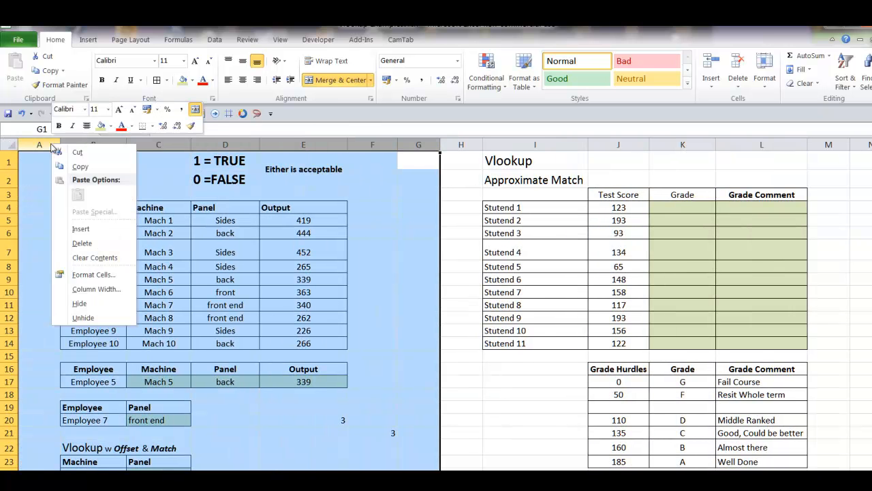
{"action": "left_click", "coordinate": [79, 304]}
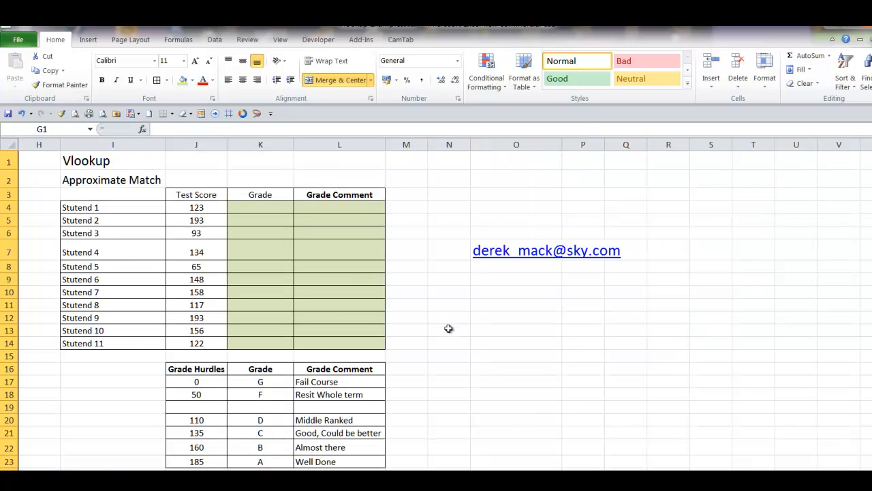
Look over the student score and grade hurdle tables and the Salesman commission table beneath them
{"action": "scroll", "coordinate": [444, 328], "scroll_direction": "down", "scroll_amount": 2}
{"action": "scroll", "coordinate": [442, 328], "scroll_direction": "down", "scroll_amount": 3}
{"action": "scroll", "coordinate": [436, 334], "scroll_direction": "up", "scroll_amount": 5}
{"action": "scroll", "coordinate": [111, 217], "scroll_direction": "down", "scroll_amount": 1}
{"action": "scroll", "coordinate": [114, 225], "scroll_direction": "up", "scroll_amount": 1}
{"action": "scroll", "coordinate": [116, 228], "scroll_direction": "down", "scroll_amount": 6}
{"action": "scroll", "coordinate": [371, 316], "scroll_direction": "up", "scroll_amount": 6}
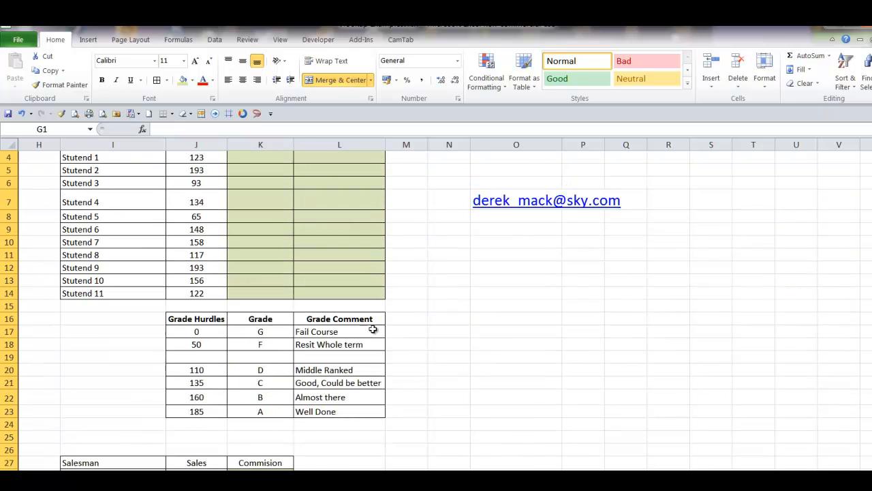